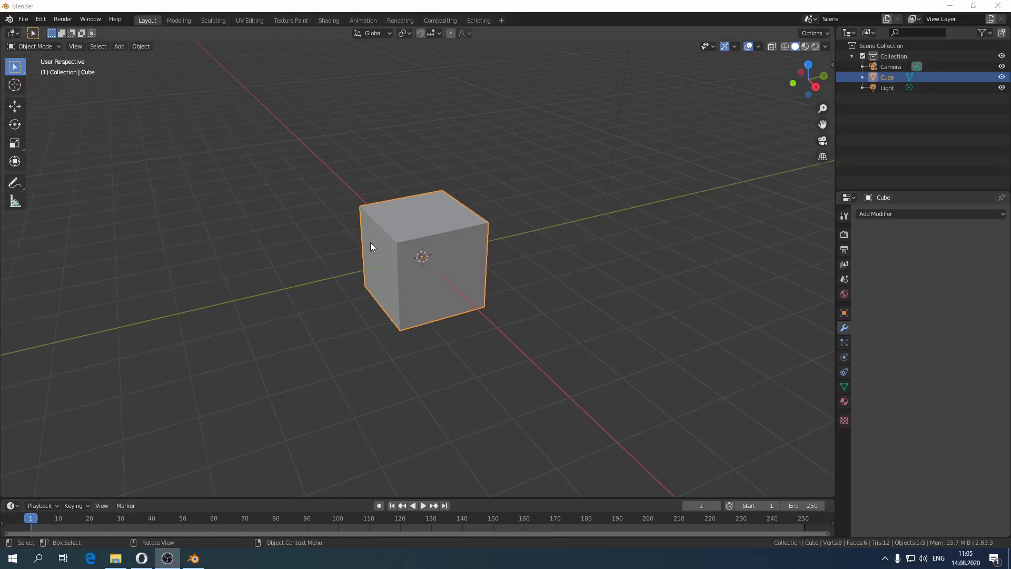
Step: Add a Subdivision Surface modifier to the cube with viewport and render subdivisions both set to 3
{"action": "middle_click_drag", "start_coordinate": [370, 242], "coordinate": [384, 267]}
{"action": "scroll", "coordinate": [397, 258], "scroll_direction": "up", "scroll_amount": 2}
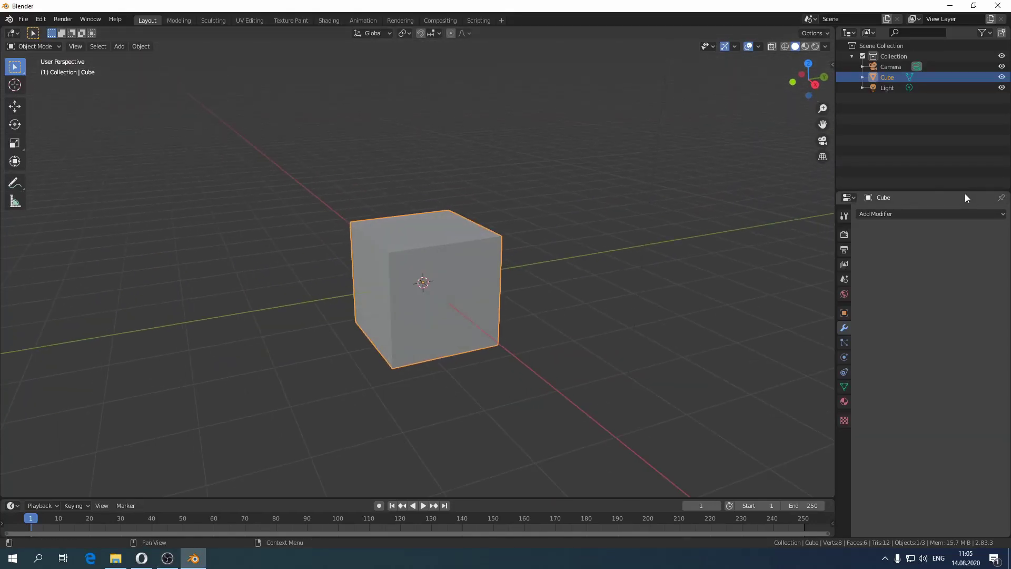
{"action": "left_click", "coordinate": [877, 214]}
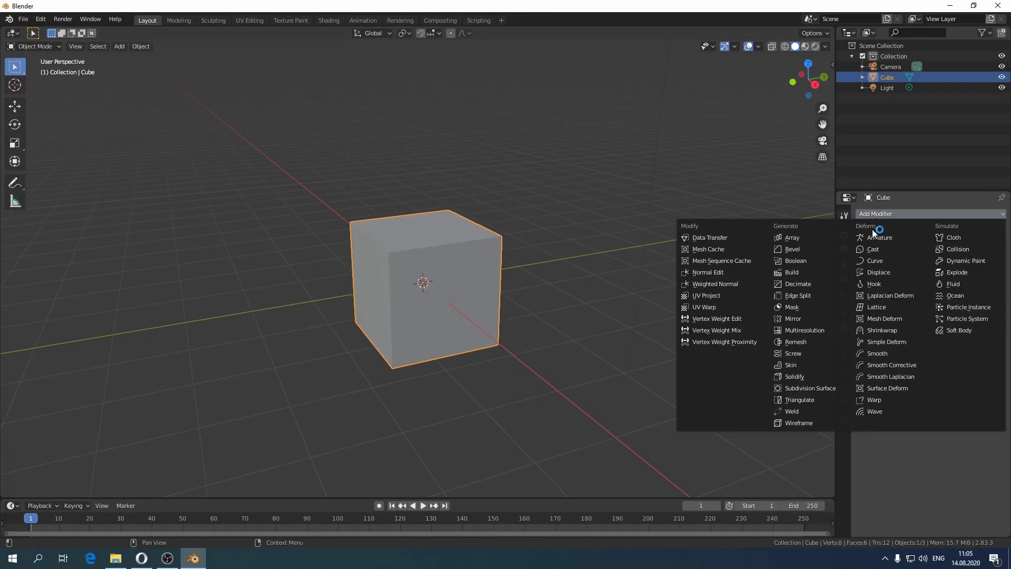
{"action": "left_click", "coordinate": [803, 389]}
{"action": "left_click", "coordinate": [926, 293]}
{"action": "left_click", "coordinate": [926, 293]}
{"action": "left_click", "coordinate": [925, 284]}
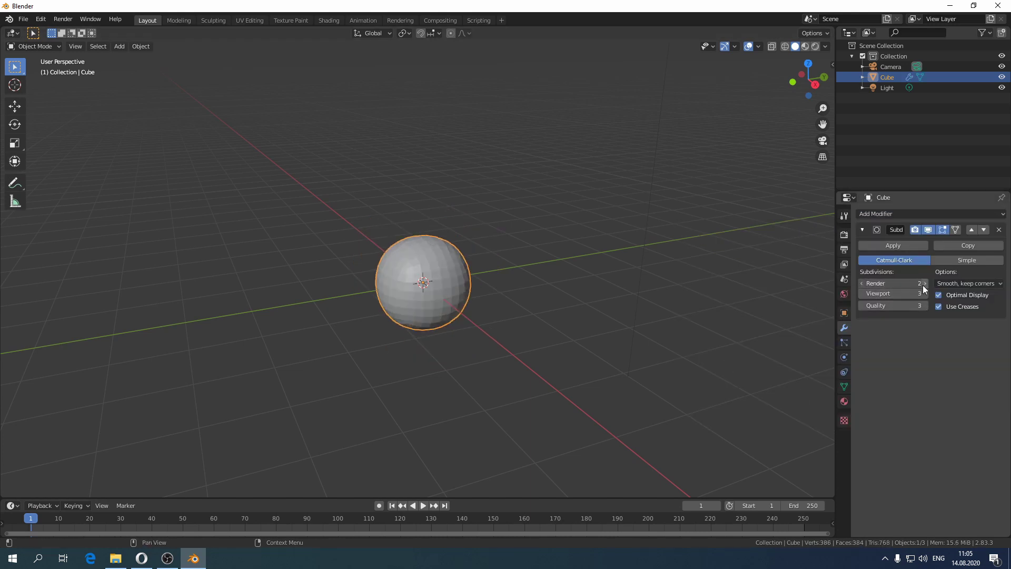
Step: Apply the Subdivision Surface modifier and flatten the resulting sphere slightly along the Z axis
{"action": "scroll", "coordinate": [359, 306], "scroll_direction": "up", "scroll_amount": 3}
{"action": "middle_click_drag", "start_coordinate": [387, 294], "coordinate": [421, 301]}
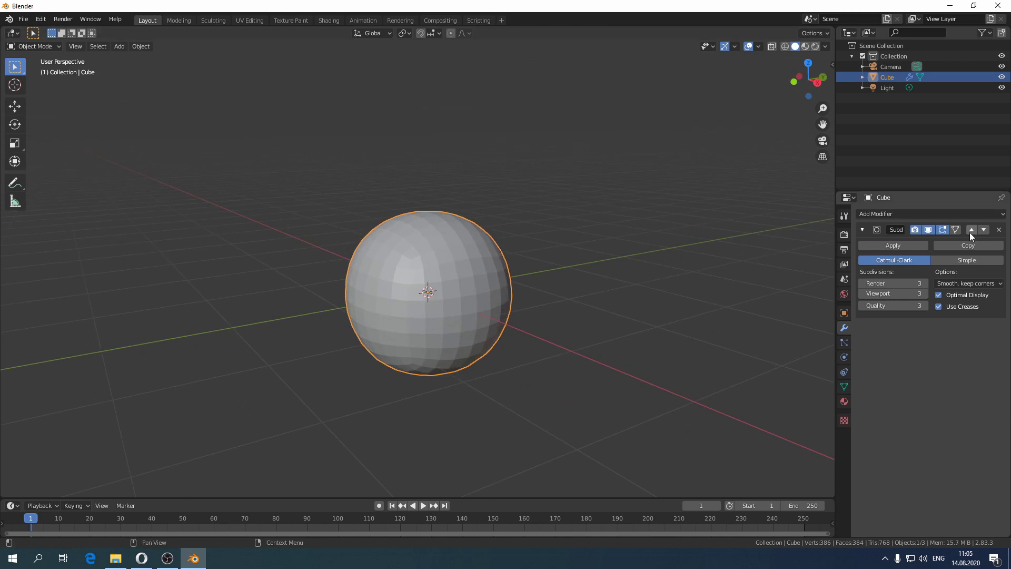
{"action": "left_click", "coordinate": [917, 249]}
{"action": "key", "text": "s"}
{"action": "key", "text": "z"}
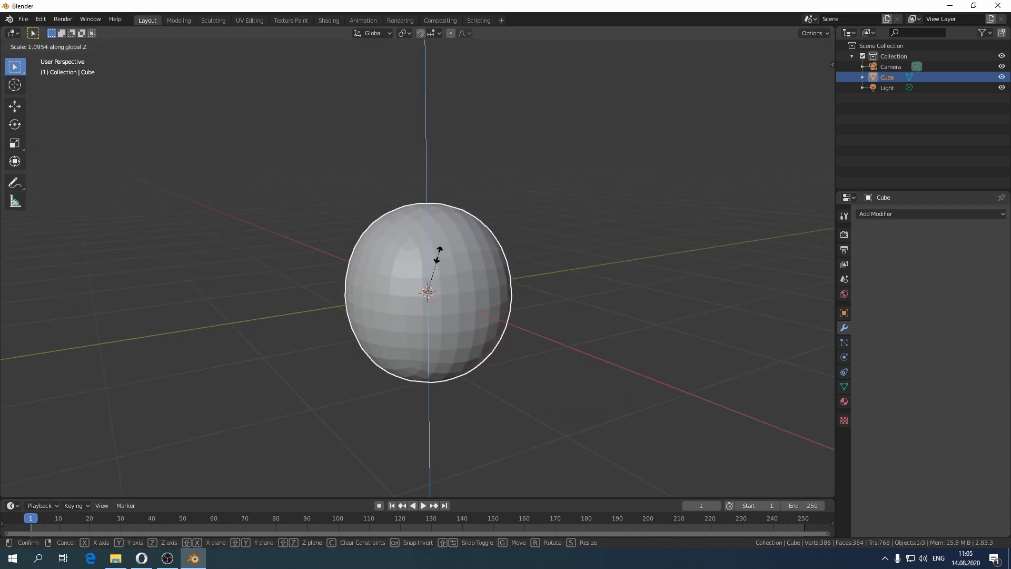
{"action": "left_click", "coordinate": [436, 261]}
Step: In wireframe Edit Mode, select the sphere's lower half and scale it along Z to about 0.31
{"action": "scroll", "coordinate": [430, 264], "scroll_direction": "up", "scroll_amount": 3}
{"action": "mouse_move", "coordinate": [430, 265]}
{"action": "middle_mouse_down"}
{"action": "mouse_move", "coordinate": [403, 252]}
{"action": "mouse_move", "coordinate": [430, 272]}
{"action": "middle_mouse_up"}
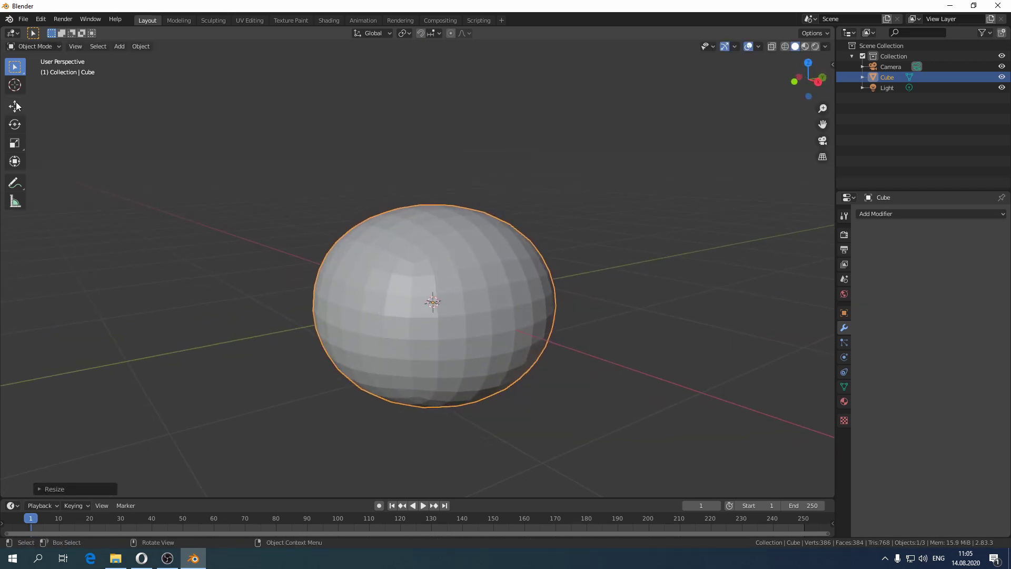
{"action": "left_click", "coordinate": [784, 46]}
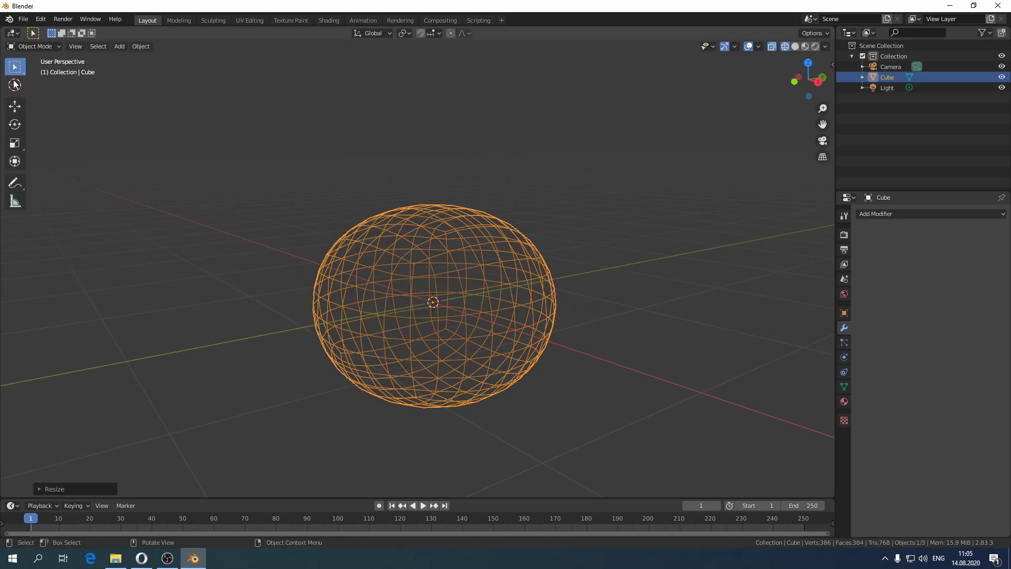
{"action": "key", "text": "Tab"}
{"action": "middle_click_drag", "start_coordinate": [529, 365], "coordinate": [623, 143]}
{"action": "left_click_drag", "start_coordinate": [267, 289], "coordinate": [646, 464]}
{"action": "key", "text": "s"}
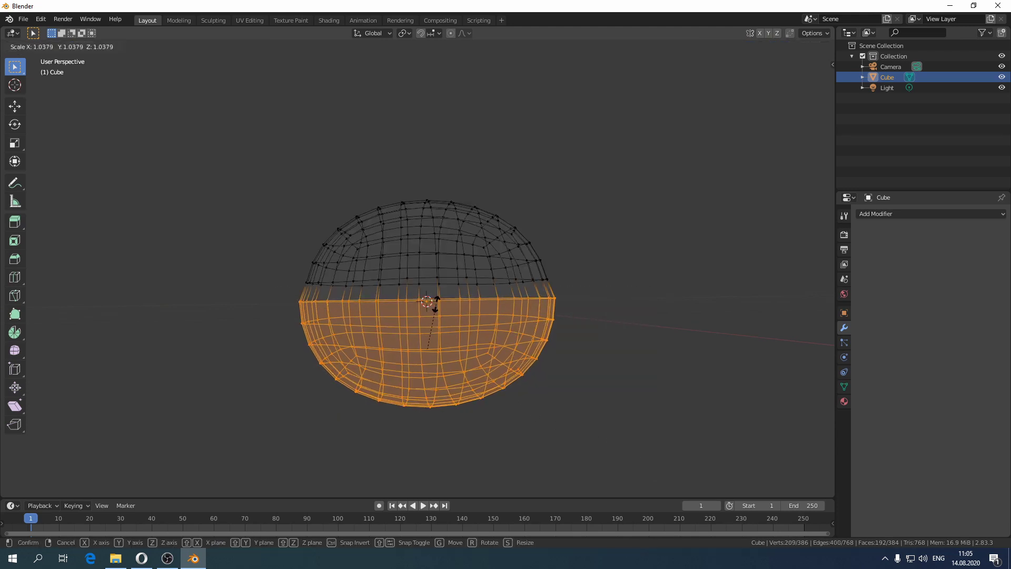
{"action": "key", "text": "z"}
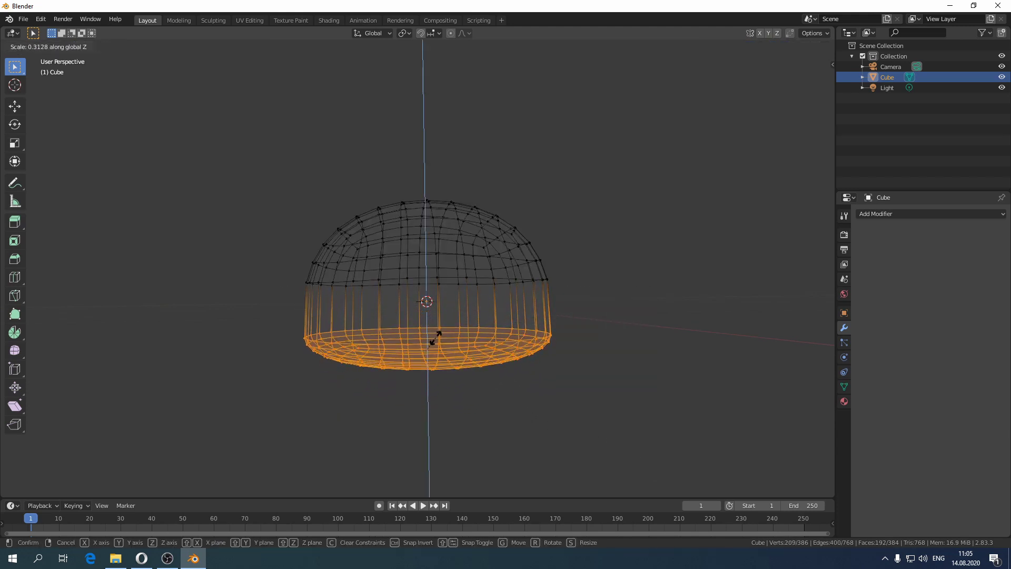
{"action": "left_click", "coordinate": [436, 338]}
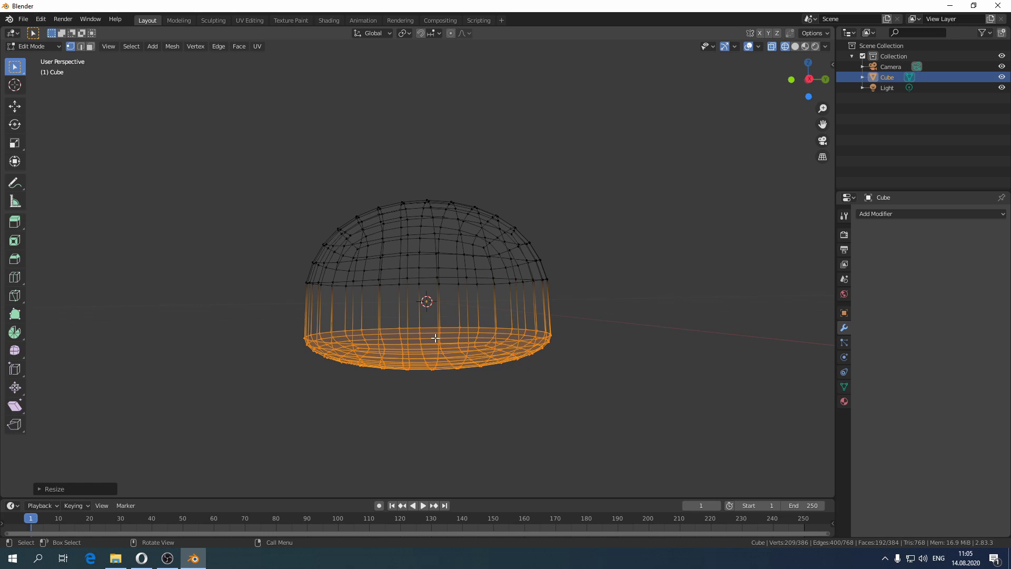
Step: Raise the flattened lower half slightly along Z and scale it inward a little
{"action": "key", "text": "g"}
{"action": "key", "text": "z"}
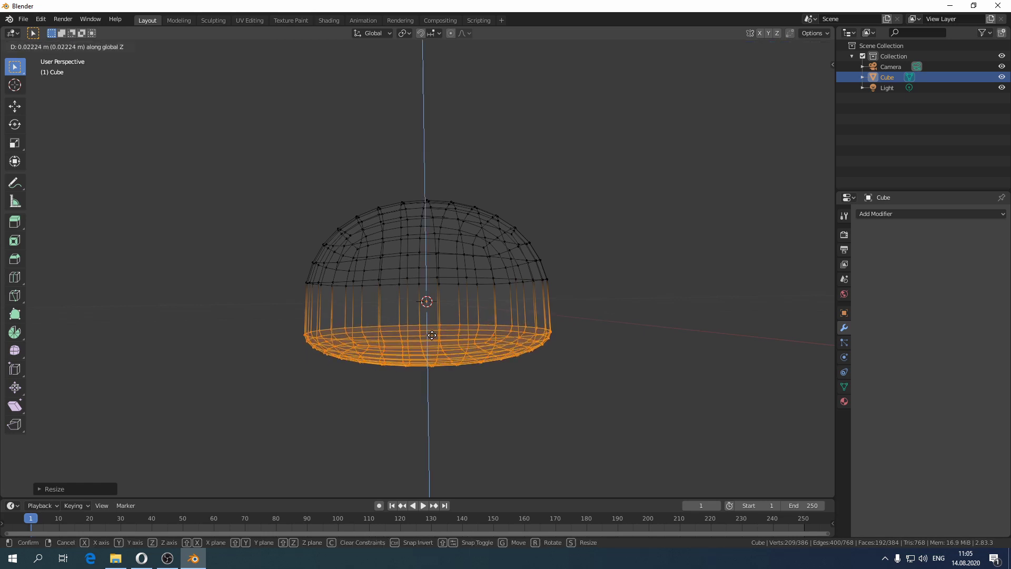
{"action": "left_click", "coordinate": [435, 336]}
{"action": "middle_click_drag", "start_coordinate": [436, 336], "coordinate": [415, 328]}
{"action": "key", "text": "s"}
{"action": "left_click", "coordinate": [452, 365]}
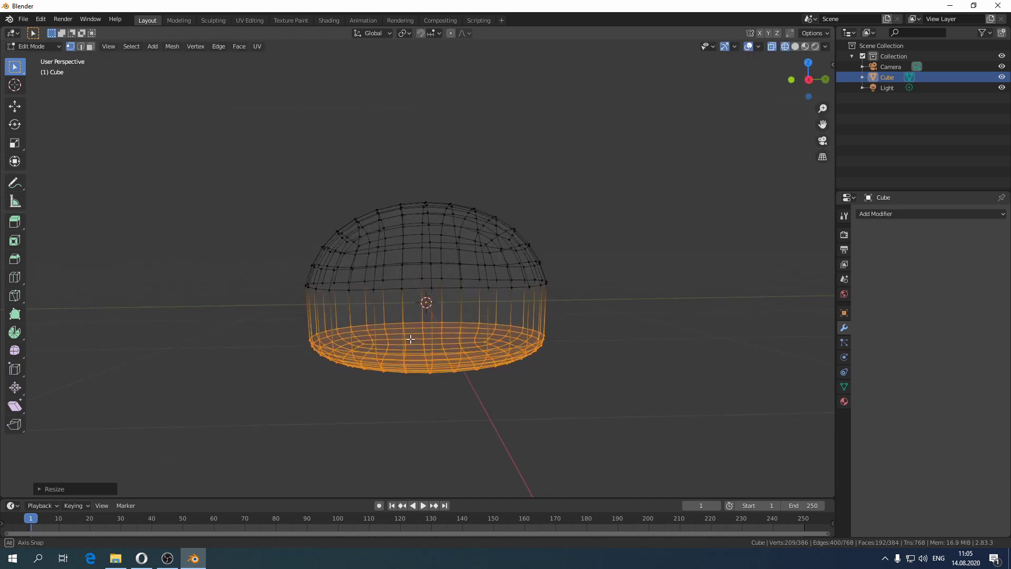
Step: Add a loop cut around the tall band between the dome and the flattened base, and scale the new loop slightly
{"action": "key", "text": "ctrl+r"}
{"action": "left_click", "coordinate": [371, 315]}
{"action": "left_click", "coordinate": [374, 311]}
{"action": "key", "text": "s"}
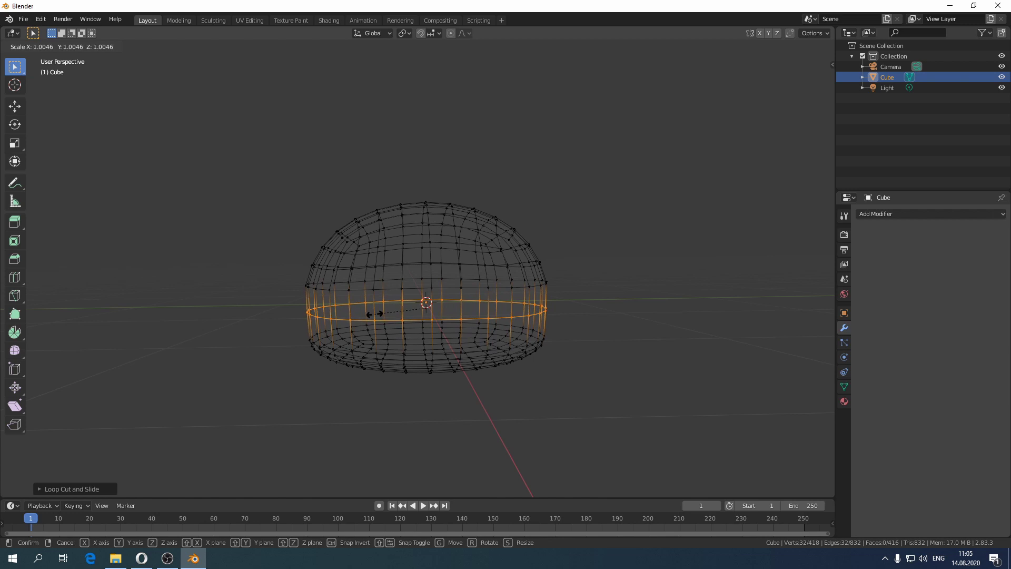
{"action": "left_click", "coordinate": [374, 311]}
Step: In solid shading with proportional editing enabled, push a vertex on the dome's lower side inward using a proportional size of about 0.56
{"action": "middle_click_drag", "start_coordinate": [374, 312], "coordinate": [514, 362]}
{"action": "key", "text": "alt+a"}
{"action": "key", "text": "o"}
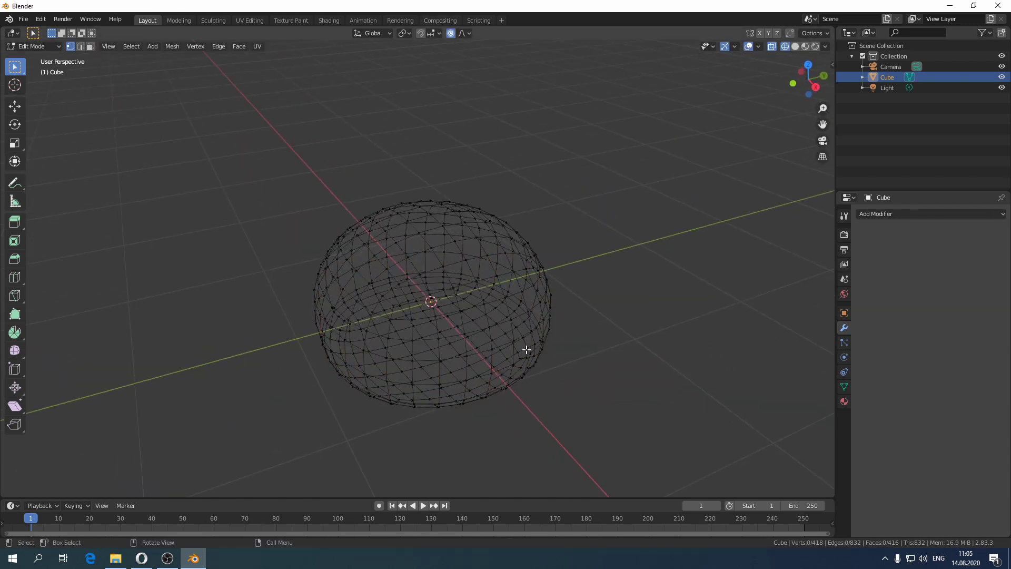
{"action": "key", "text": "shift+z"}
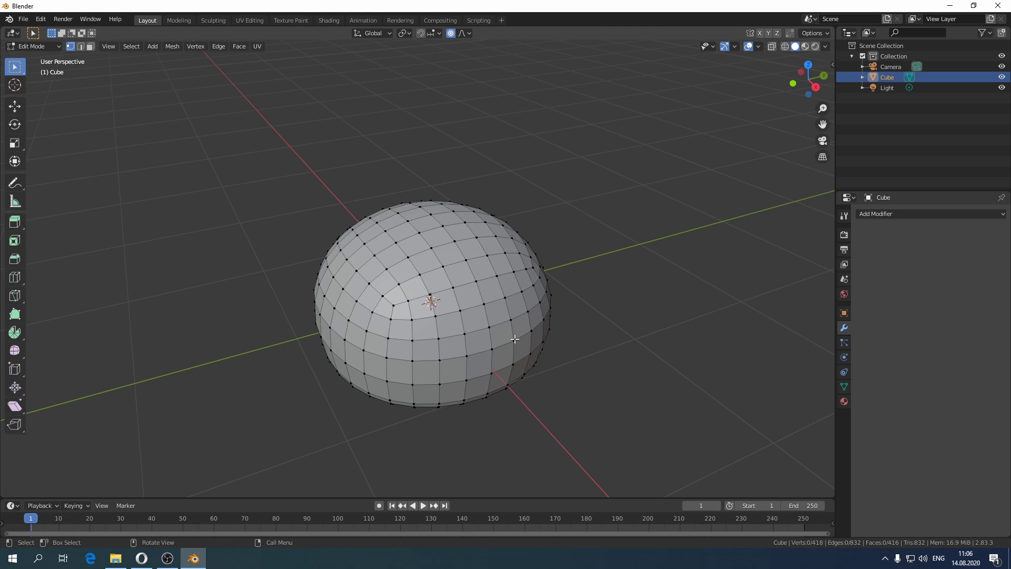
{"action": "key", "text": "g"}
{"action": "scroll", "coordinate": [527, 342], "scroll_direction": "down", "scroll_amount": 8}
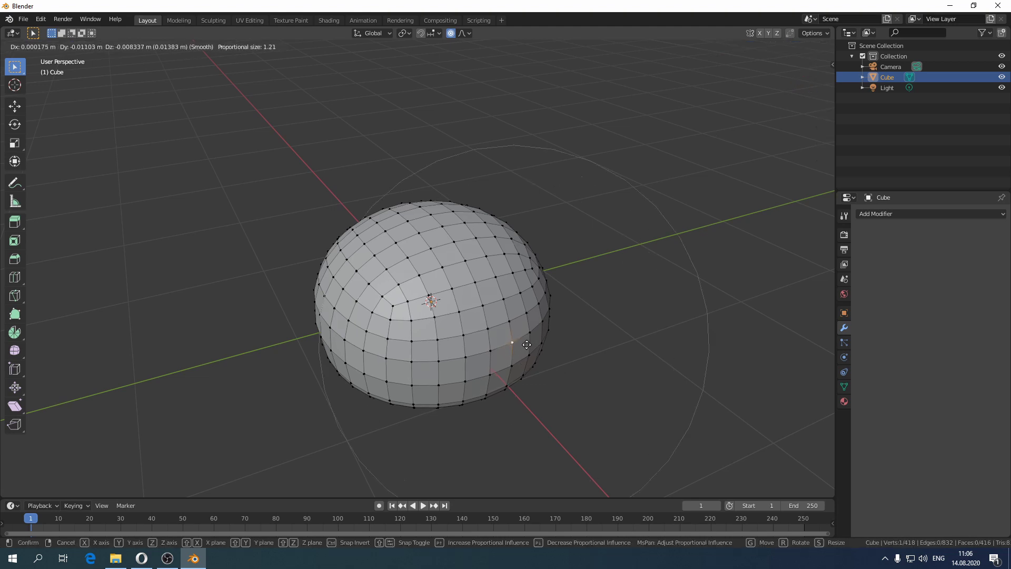
{"action": "scroll", "coordinate": [526, 339], "scroll_direction": "up", "scroll_amount": 14}
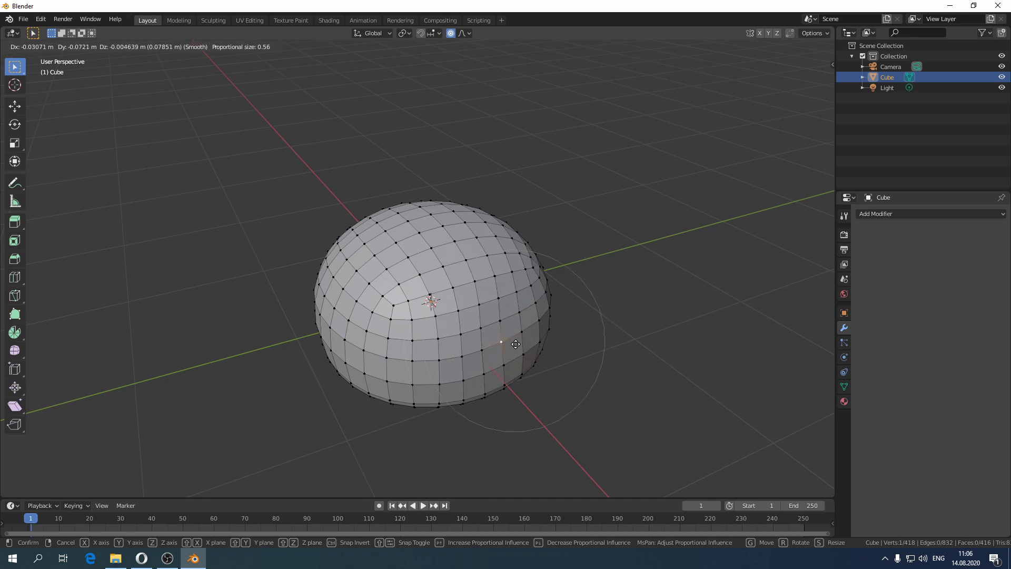
{"action": "left_click", "coordinate": [516, 342]}
Step: Lower a vertex on the dome's upper shoulder along Z with a larger proportional editing radius
{"action": "middle_click_drag", "start_coordinate": [516, 341], "coordinate": [325, 193]}
{"action": "left_click", "coordinate": [354, 227]}
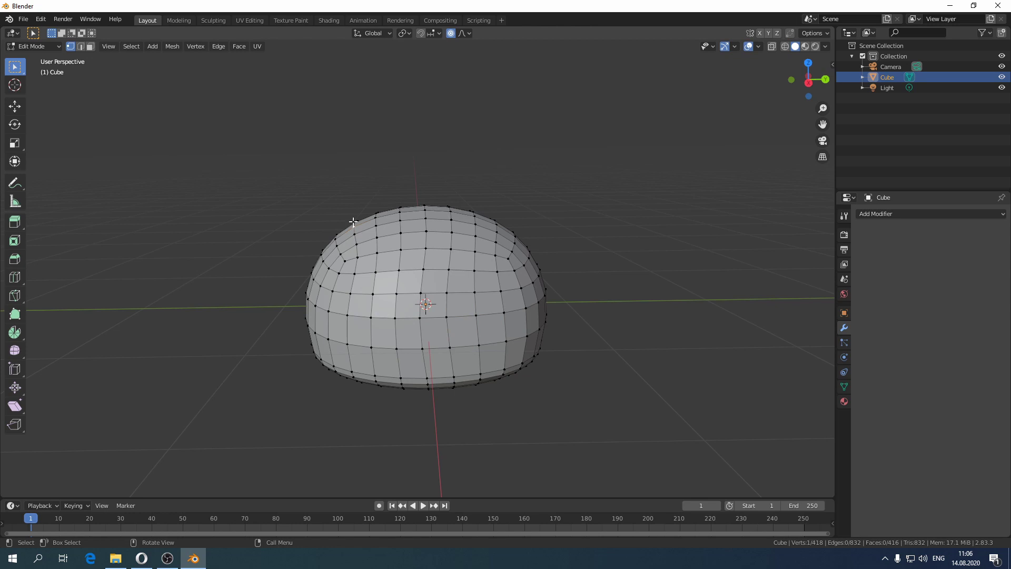
{"action": "key", "text": "g"}
{"action": "key", "text": "z"}
{"action": "scroll", "coordinate": [354, 227], "scroll_direction": "down", "scroll_amount": 4}
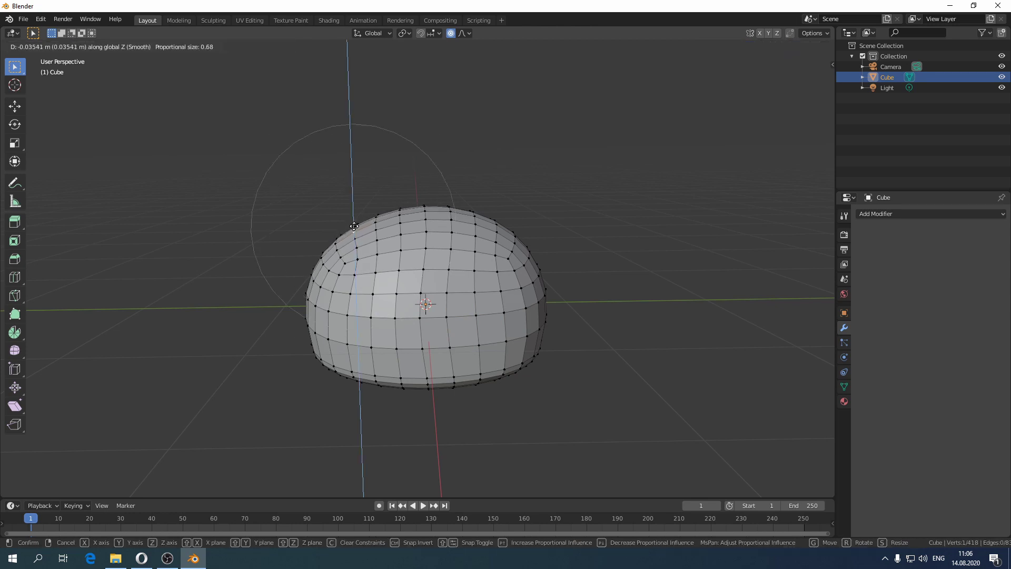
{"action": "left_click", "coordinate": [358, 233]}
Step: Viewing the dome from above, push a vertex near its rim inward with a proportional size of about 0.83
{"action": "middle_click_drag", "start_coordinate": [477, 234], "coordinate": [508, 318]}
{"action": "left_click", "coordinate": [492, 268]}
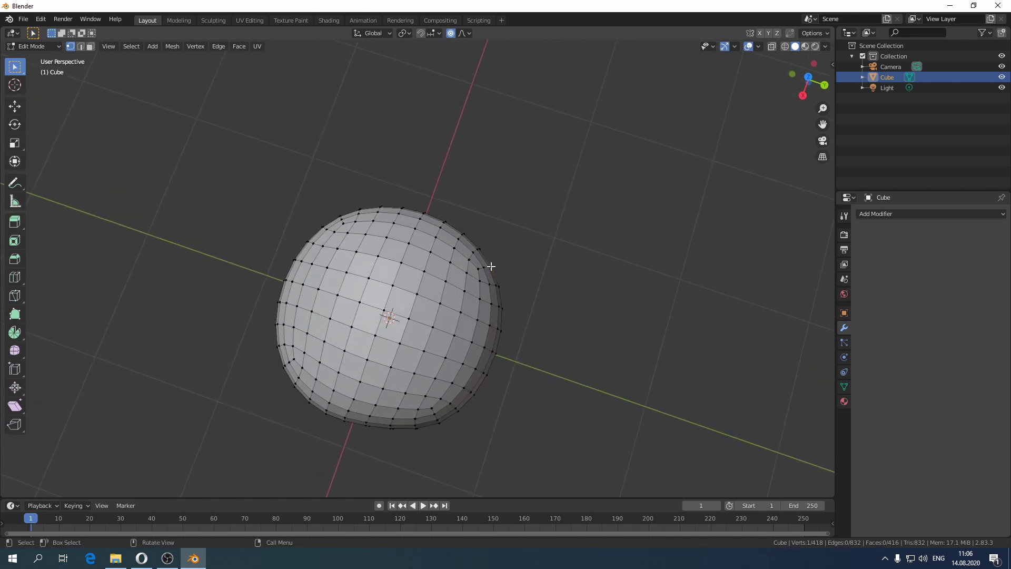
{"action": "key", "text": "g"}
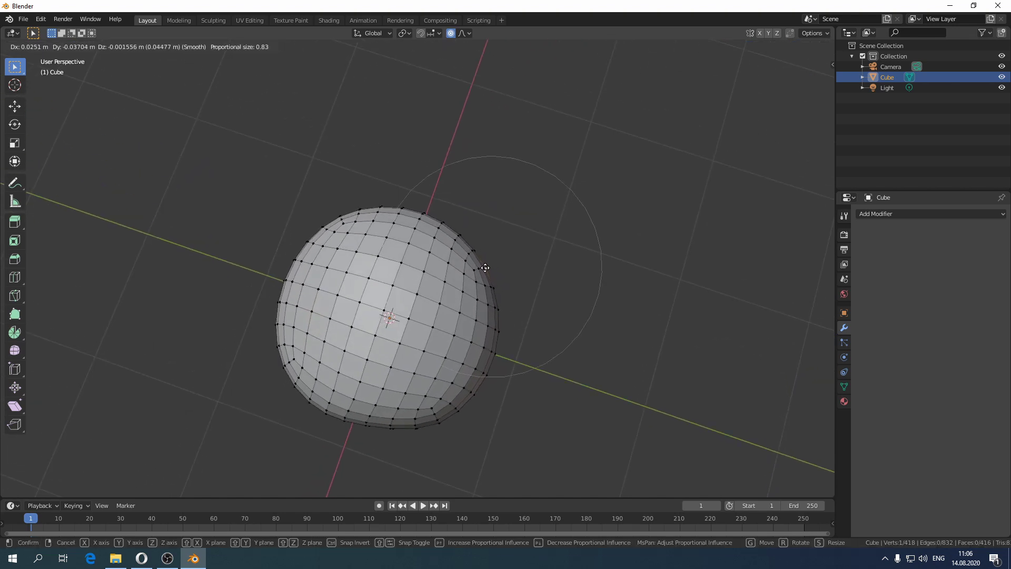
{"action": "left_click", "coordinate": [481, 269]}
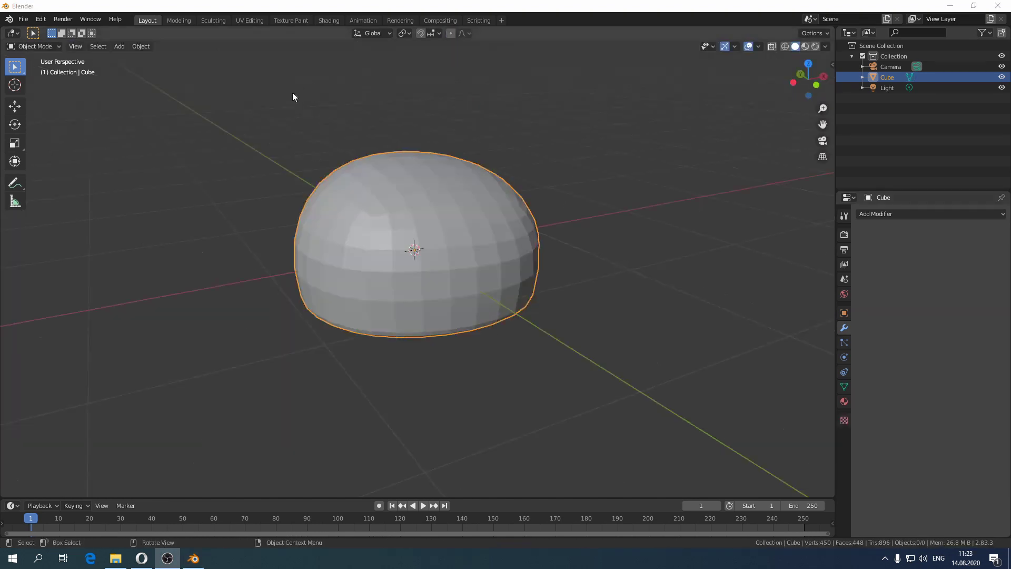
Step: Switch to the UV Editing workspace and create a blank 1024 x 1024 px image named Untitled
{"action": "left_click", "coordinate": [249, 20]}
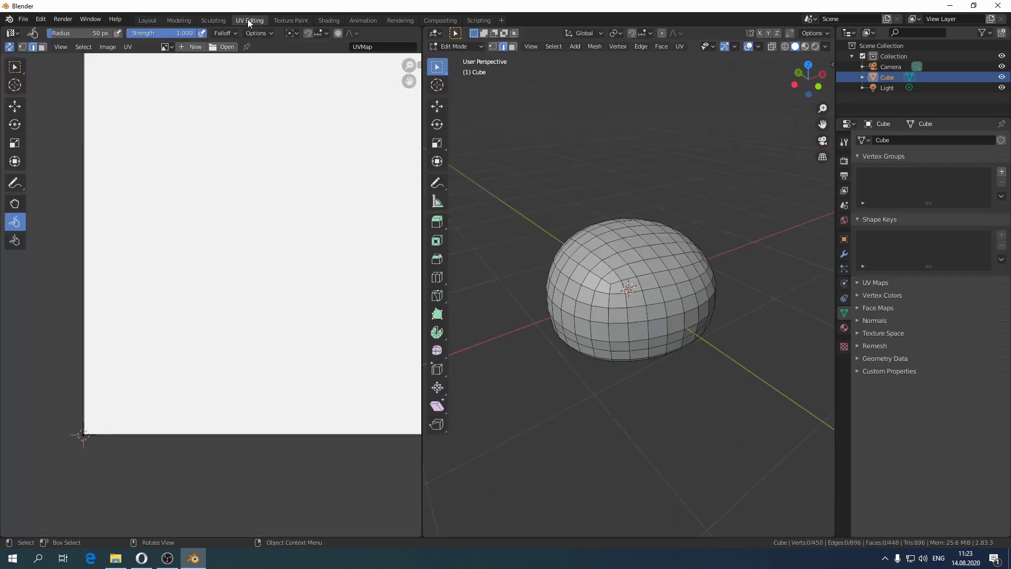
{"action": "middle_click_drag", "start_coordinate": [653, 238], "coordinate": [621, 269]}
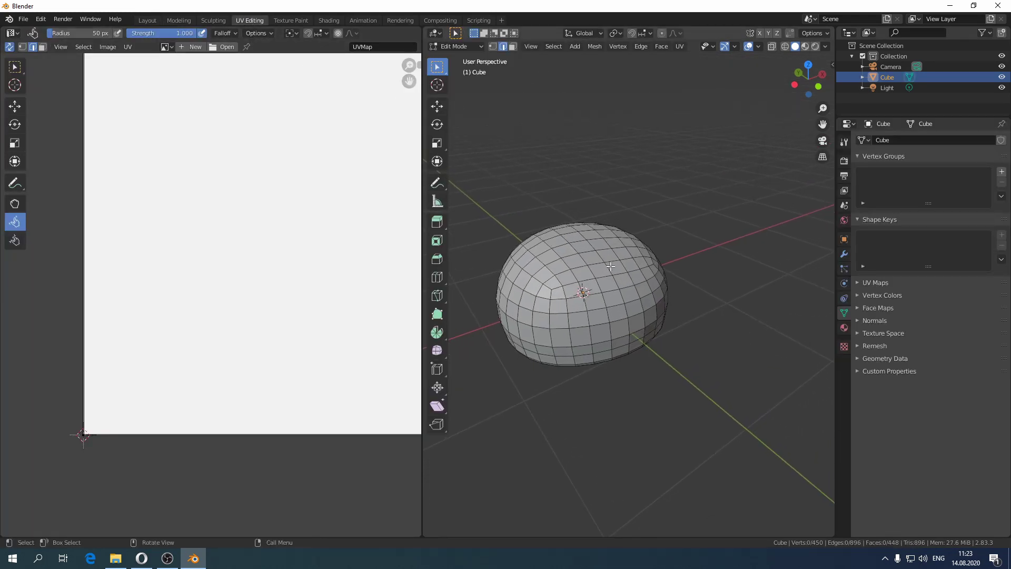
{"action": "scroll", "coordinate": [621, 270], "scroll_direction": "up", "scroll_amount": 2}
{"action": "left_click", "coordinate": [192, 47]}
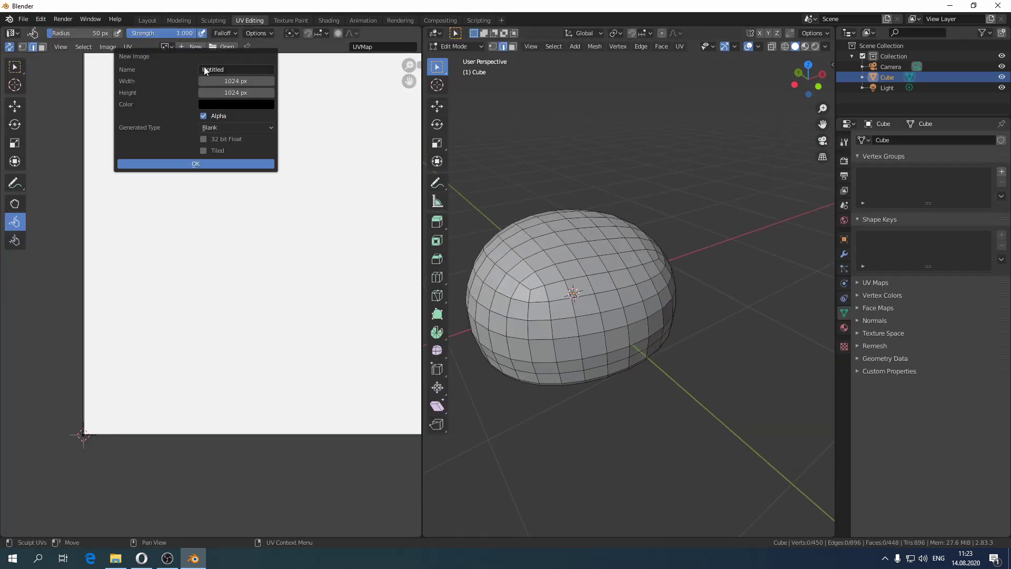
{"action": "left_click", "coordinate": [214, 160]}
{"action": "scroll", "coordinate": [266, 226], "scroll_direction": "down", "scroll_amount": 6}
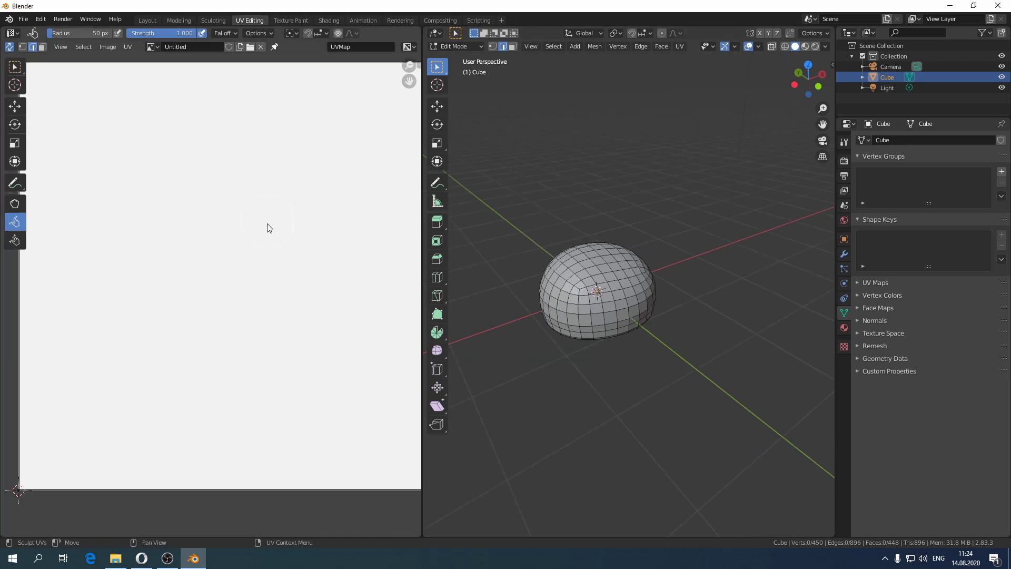
Step: Select the edge loop around the dome's lower rim and mark it as a seam
{"action": "middle_click_drag", "start_coordinate": [640, 315], "coordinate": [606, 259]}
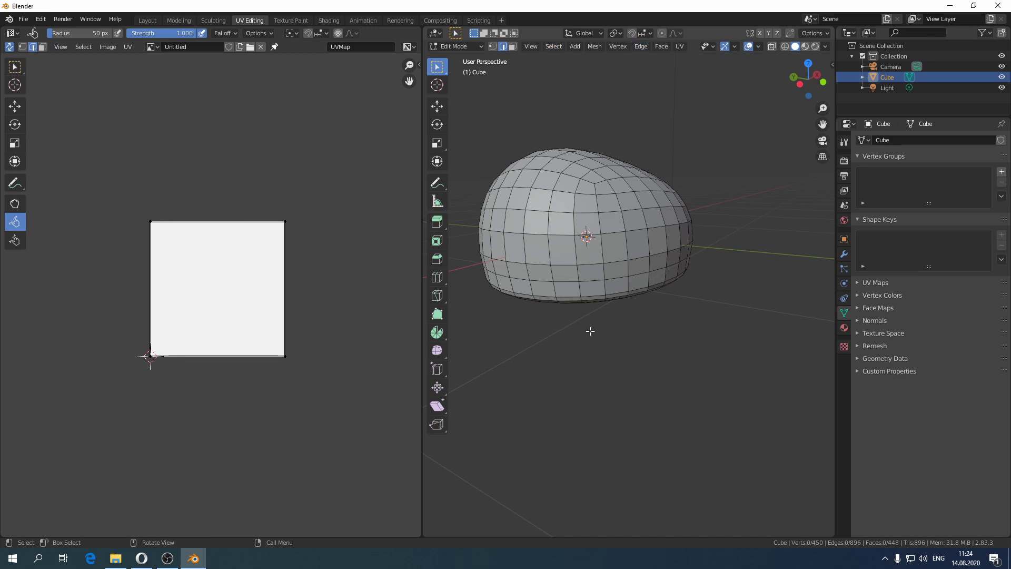
{"action": "left_click", "coordinate": [615, 294]}
{"action": "middle_click_drag", "start_coordinate": [615, 294], "coordinate": [605, 243]}
{"action": "left_click", "coordinate": [597, 207], "text": "alt"}
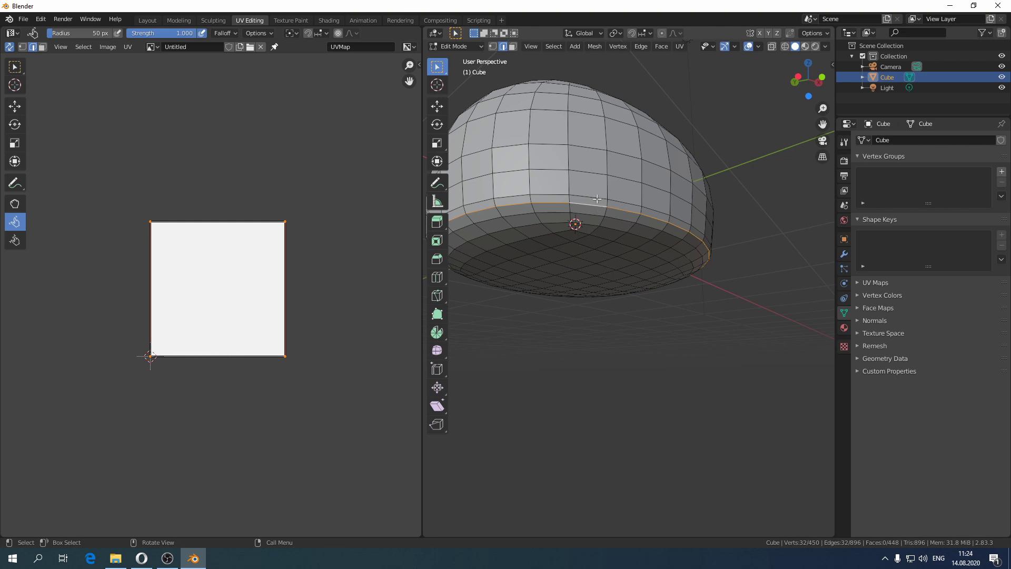
{"action": "right_click", "coordinate": [599, 197]}
{"action": "left_click", "coordinate": [578, 252]}
Step: Mark a seam along the vertical edge path from the lower rim seam up to the dome's first corner vertex
{"action": "middle_click_drag", "start_coordinate": [577, 252], "coordinate": [589, 270]}
{"action": "left_click", "coordinate": [589, 270]}
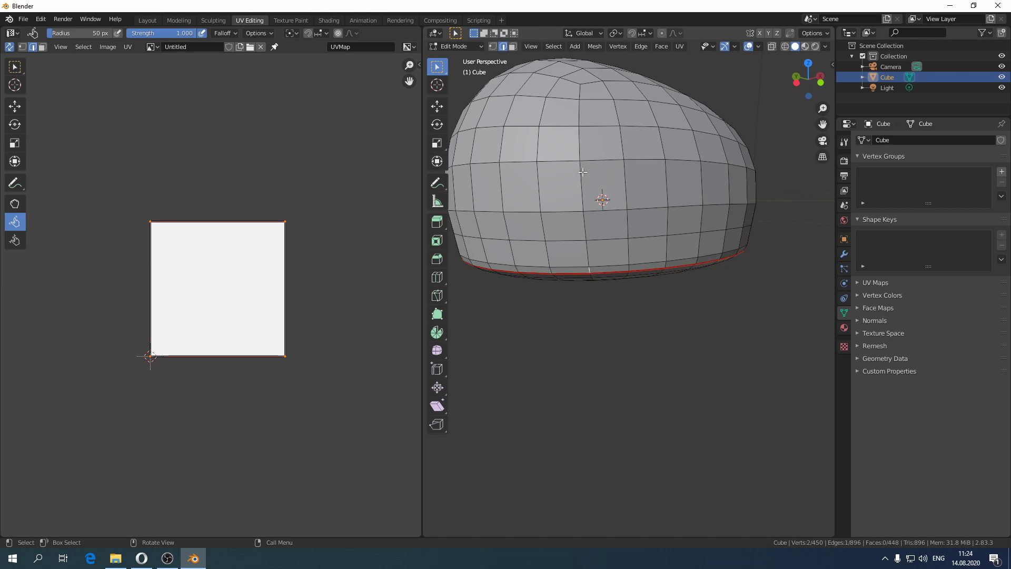
{"action": "left_click", "coordinate": [581, 95], "text": "ctrl"}
{"action": "right_click", "coordinate": [553, 248]}
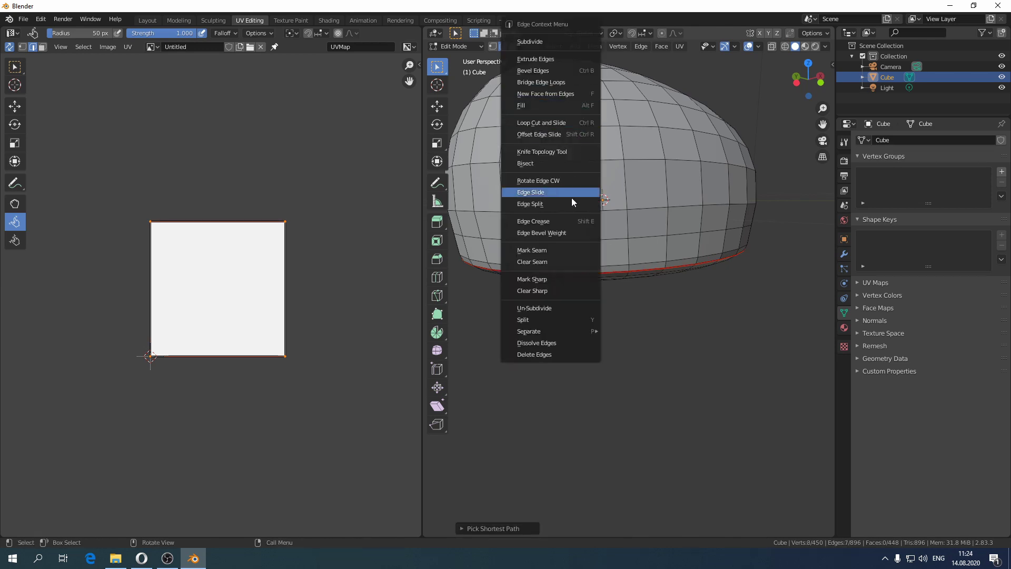
{"action": "left_click", "coordinate": [550, 248]}
Step: Mark a second vertical seam from the rim seam up to the corner vertex on the adjacent side of the dome
{"action": "middle_click_drag", "start_coordinate": [609, 246], "coordinate": [632, 291]}
{"action": "left_click", "coordinate": [622, 274]}
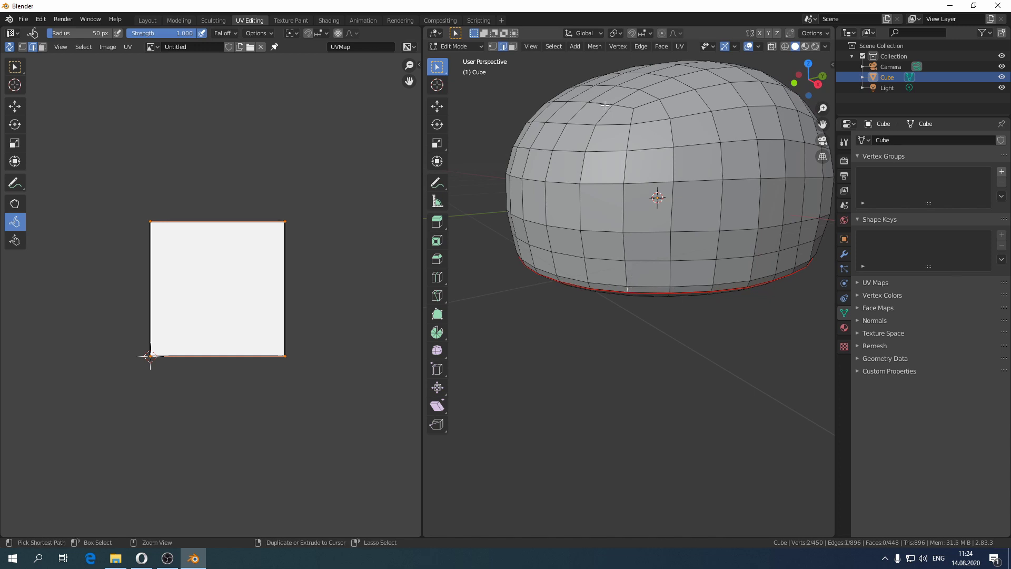
{"action": "left_click", "coordinate": [631, 116], "text": "ctrl"}
{"action": "right_click", "coordinate": [631, 117]}
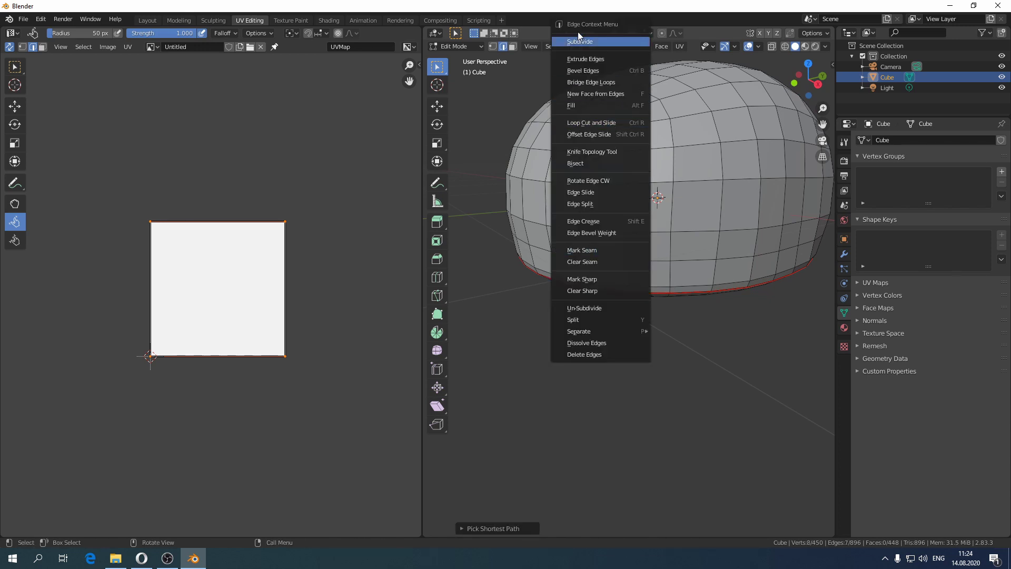
{"action": "left_click", "coordinate": [582, 251]}
Step: Mark a third vertical seam from the rim seam up to the next corner vertex around the dome
{"action": "middle_click_drag", "start_coordinate": [590, 251], "coordinate": [597, 248]}
{"action": "left_click", "coordinate": [645, 311]}
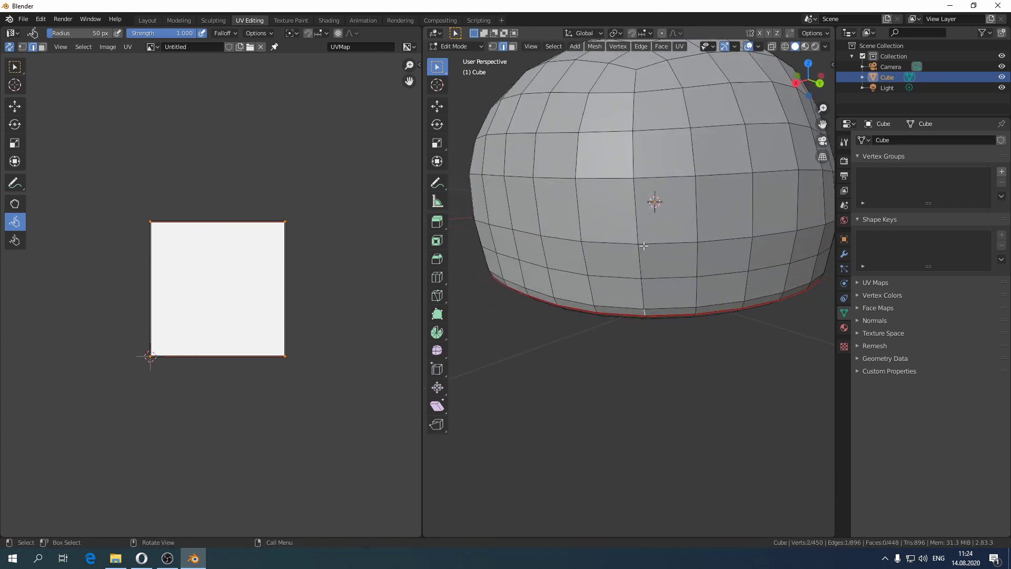
{"action": "left_click", "coordinate": [634, 82], "text": "ctrl"}
{"action": "right_click", "coordinate": [614, 249]}
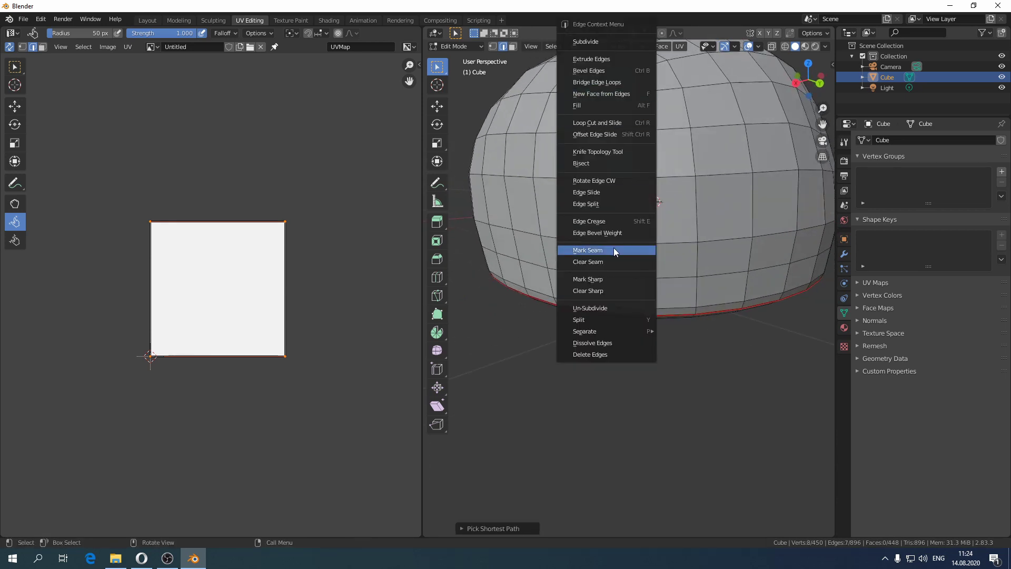
{"action": "left_click", "coordinate": [615, 250]}
{"action": "scroll", "coordinate": [614, 249], "scroll_direction": "down", "scroll_amount": 3}
{"action": "middle_click_drag", "start_coordinate": [614, 249], "coordinate": [644, 251]}
{"action": "scroll", "coordinate": [644, 250], "scroll_direction": "up", "scroll_amount": 3}
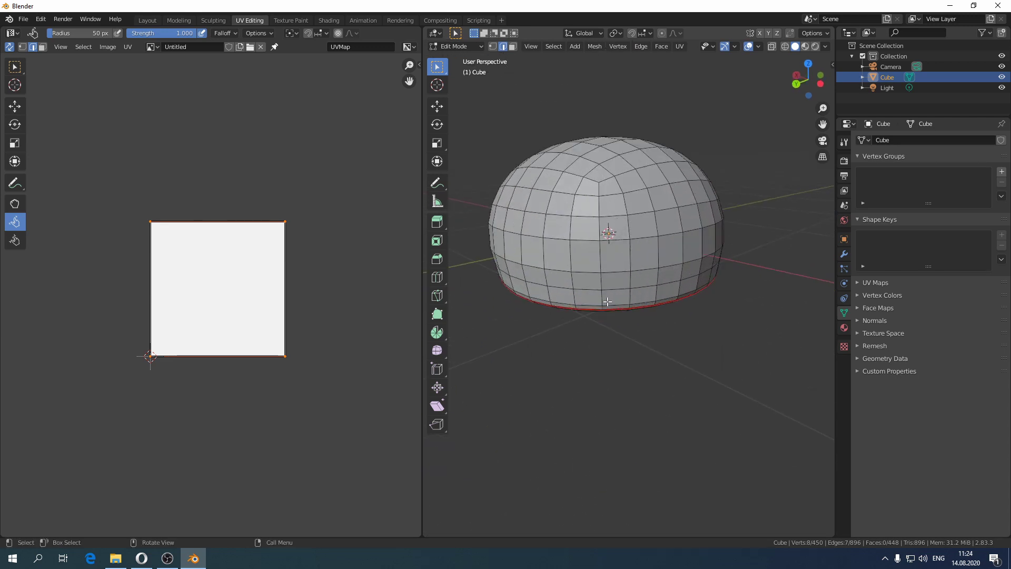
Step: Mark the fourth vertical seam from the rim seam up to the remaining corner vertex of the dome
{"action": "left_click", "coordinate": [600, 189], "text": "ctrl"}
{"action": "right_click", "coordinate": [603, 206]}
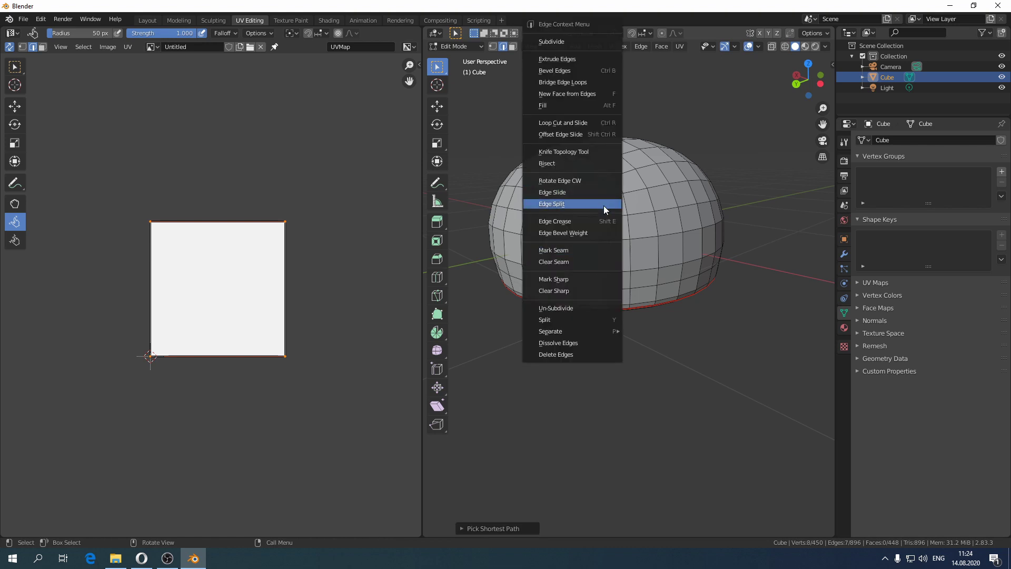
{"action": "left_click", "coordinate": [573, 248]}
Step: Select all faces of the dome in face mode and unwrap them along the marked seams
{"action": "left_click", "coordinate": [512, 47]}
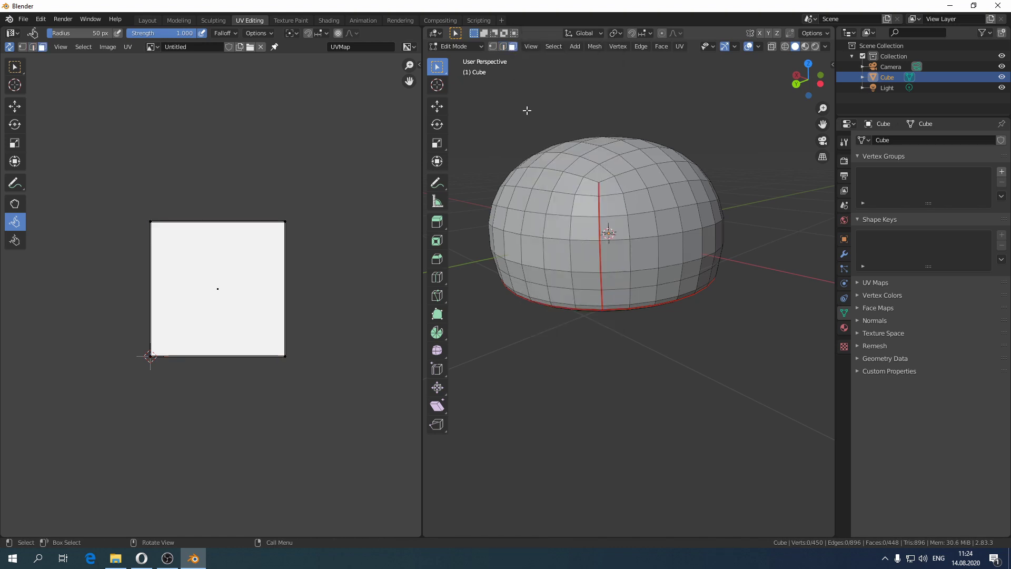
{"action": "key", "text": "a"}
{"action": "left_click", "coordinate": [679, 47]}
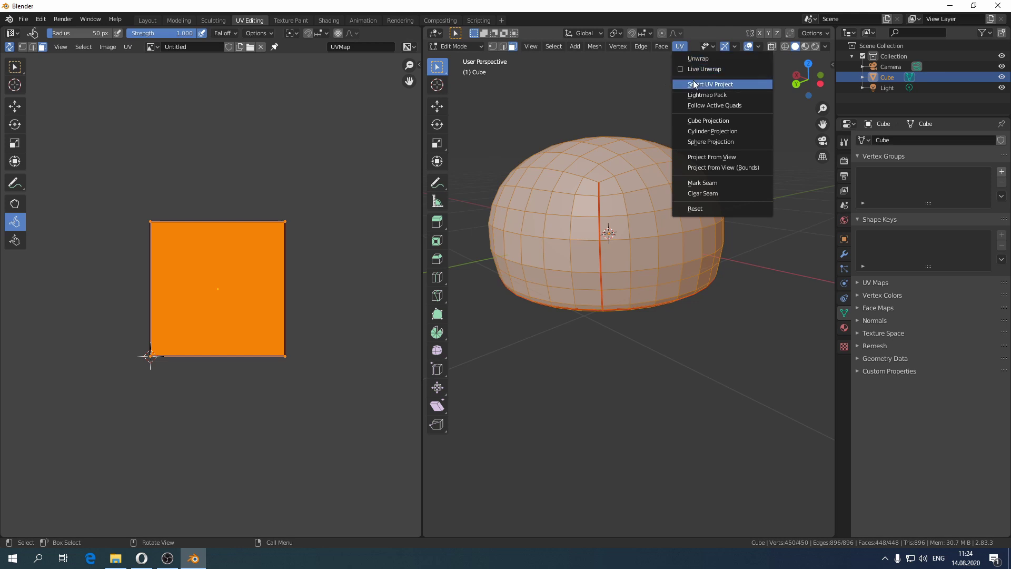
{"action": "left_click", "coordinate": [715, 58]}
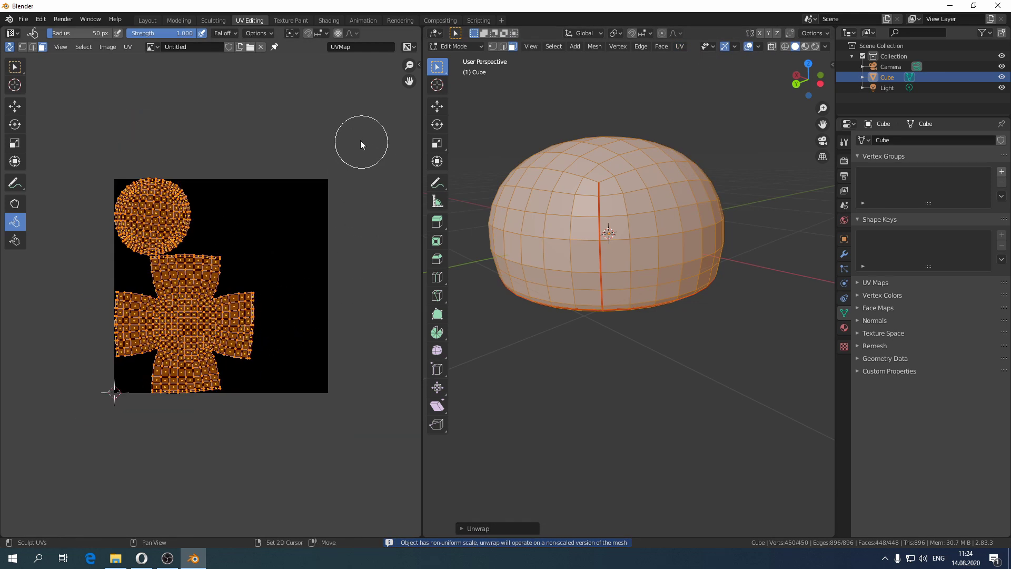
{"action": "middle_click_drag", "start_coordinate": [360, 140], "coordinate": [387, 134]}
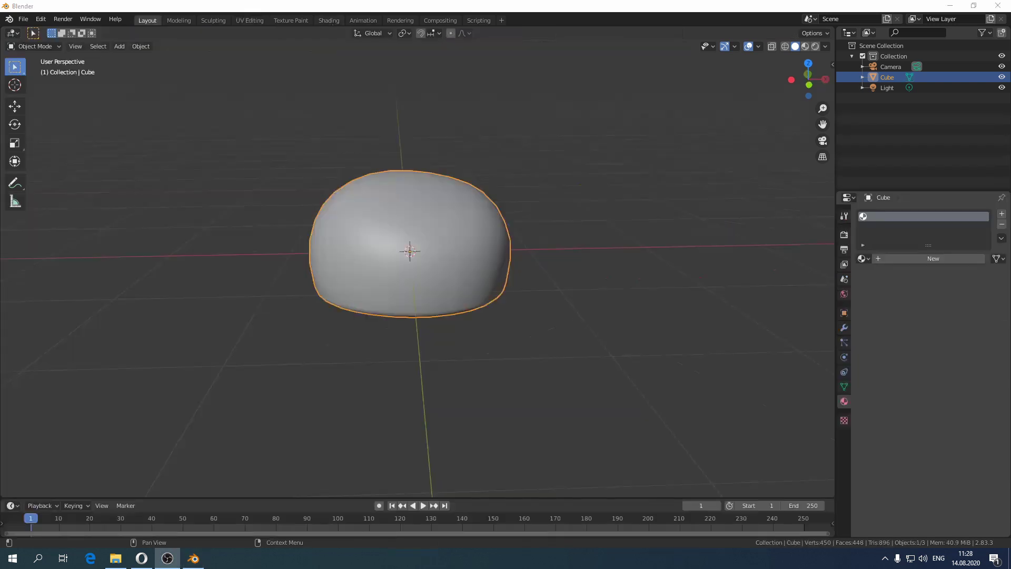
Step: Add a Subdivision Surface modifier to the dome and set its viewport subdivisions to 2
{"action": "middle_click_drag", "start_coordinate": [653, 228], "coordinate": [537, 229]}
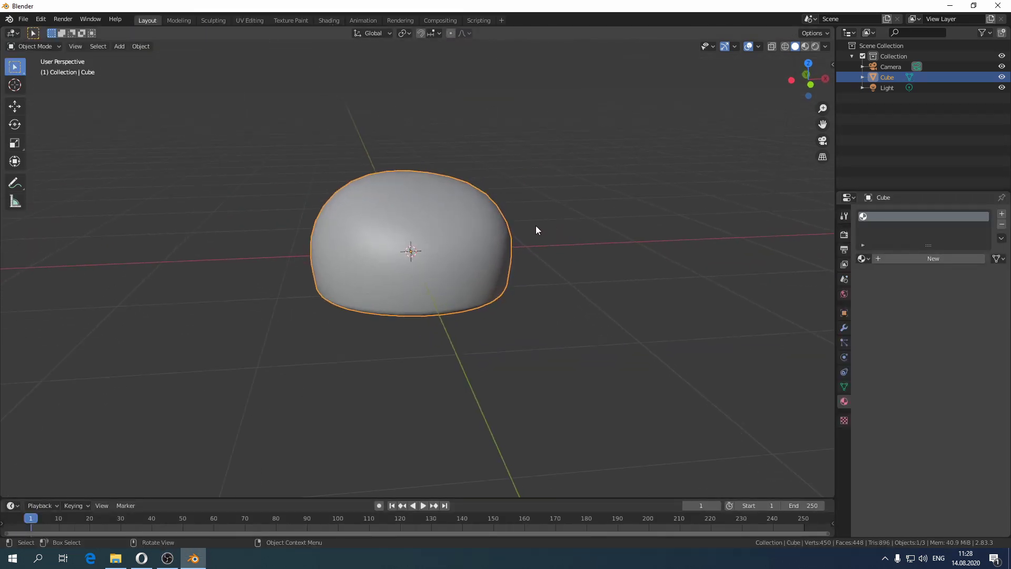
{"action": "key", "text": "Tab"}
{"action": "key", "text": "Tab"}
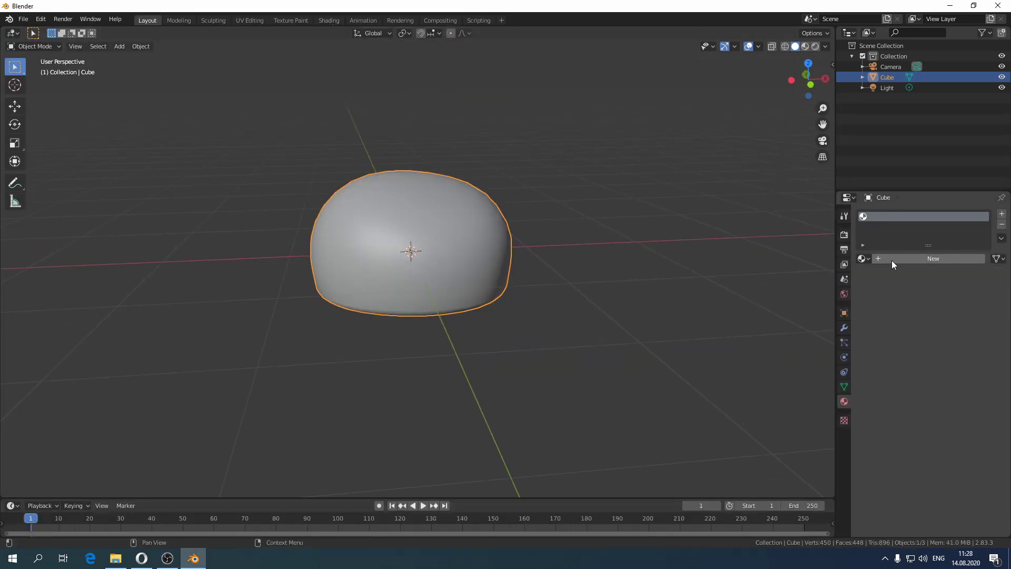
{"action": "left_click", "coordinate": [844, 328]}
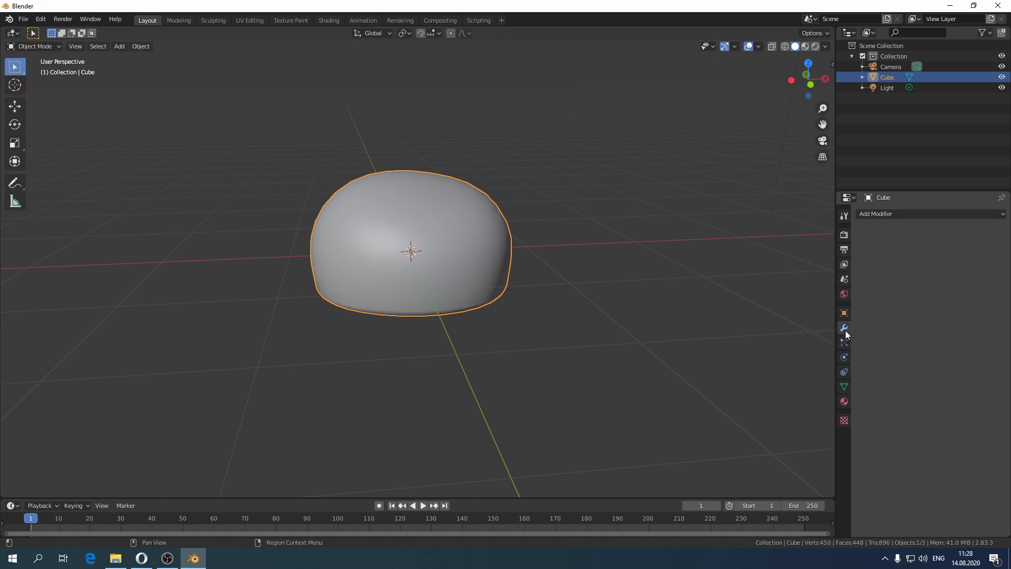
{"action": "left_click", "coordinate": [874, 214]}
{"action": "left_click", "coordinate": [821, 388]}
{"action": "middle_click_drag", "start_coordinate": [475, 247], "coordinate": [518, 267]}
{"action": "left_click", "coordinate": [924, 294]}
Step: Apply the dome's Subdivision Surface modifier and check the denser mesh in Edit Mode
{"action": "key", "text": "Tab"}
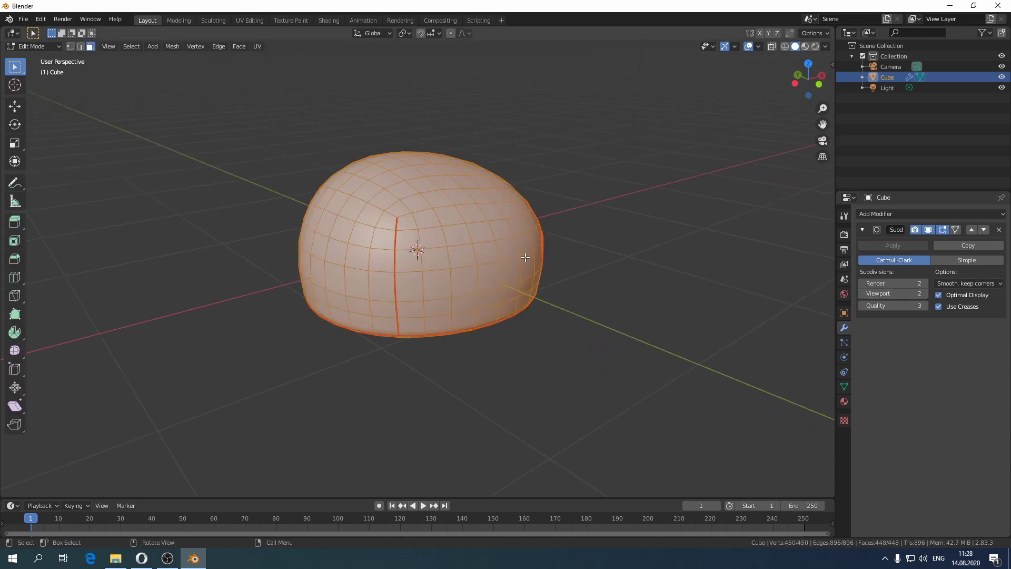
{"action": "key", "text": "Tab"}
{"action": "left_click", "coordinate": [893, 246]}
{"action": "key", "text": "Tab"}
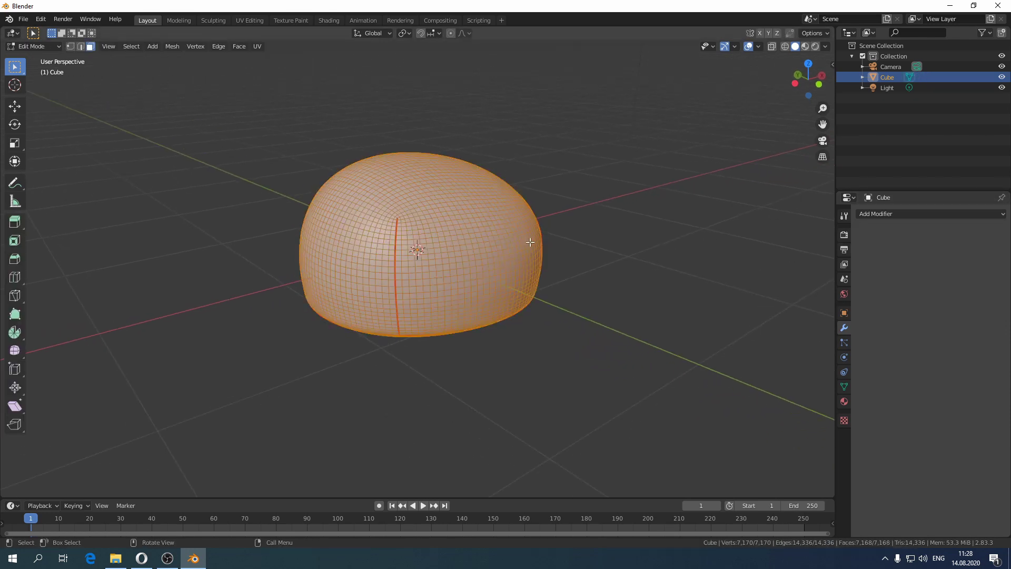
{"action": "key", "text": "Tab"}
{"action": "middle_click_drag", "start_coordinate": [534, 241], "coordinate": [509, 253]}
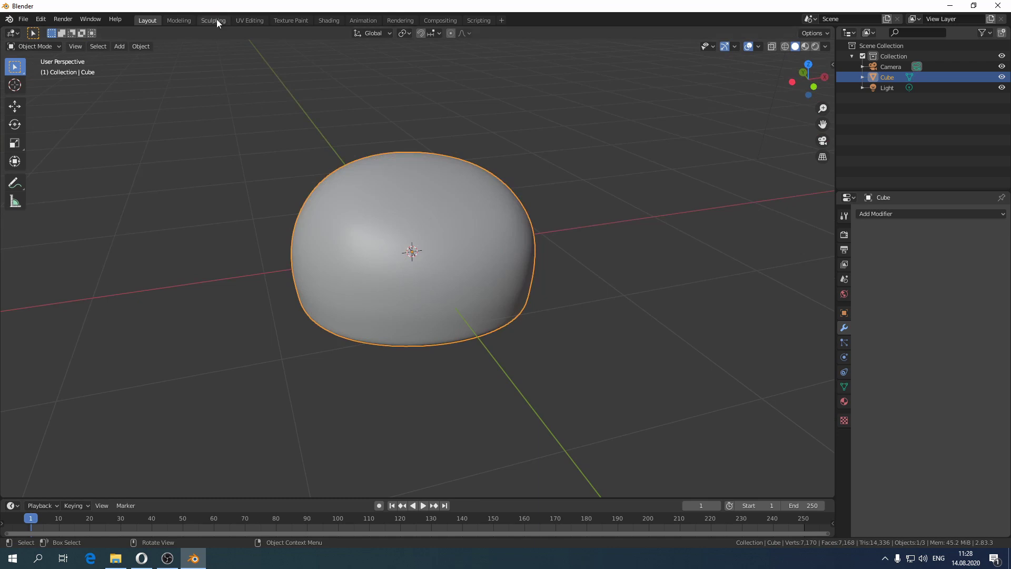
Step: Switch to the Sculpting workspace and turn off X-axis symmetry for the Draw brush
{"action": "scroll", "coordinate": [442, 287], "scroll_direction": "up", "scroll_amount": 5}
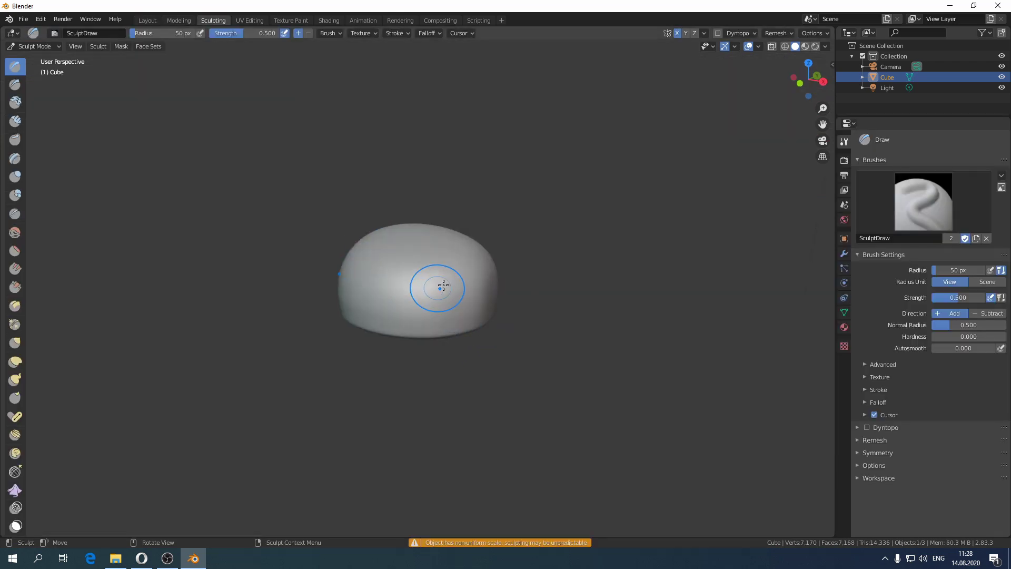
{"action": "middle_click_drag", "start_coordinate": [566, 433], "coordinate": [564, 417]}
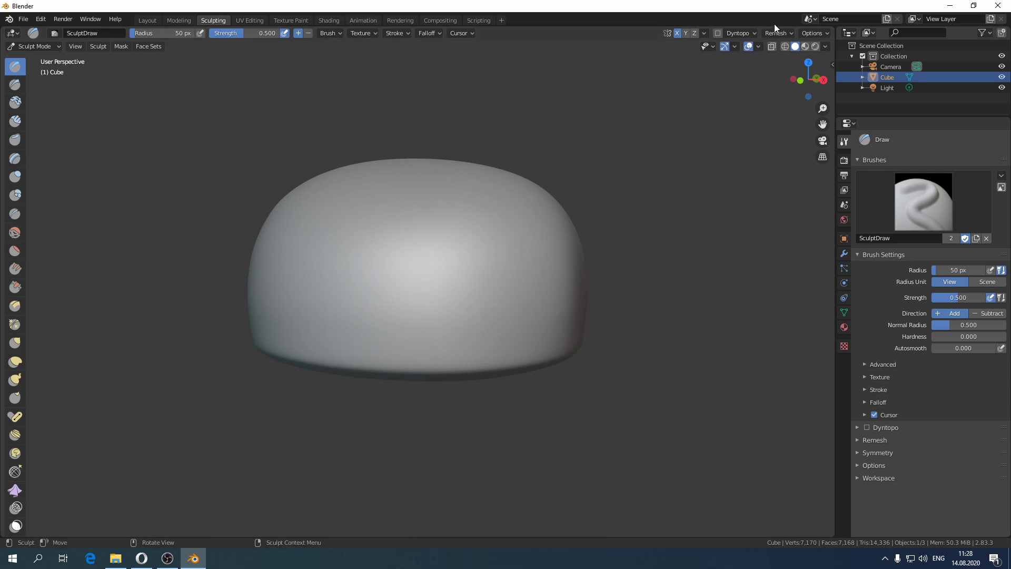
{"action": "left_click", "coordinate": [678, 33]}
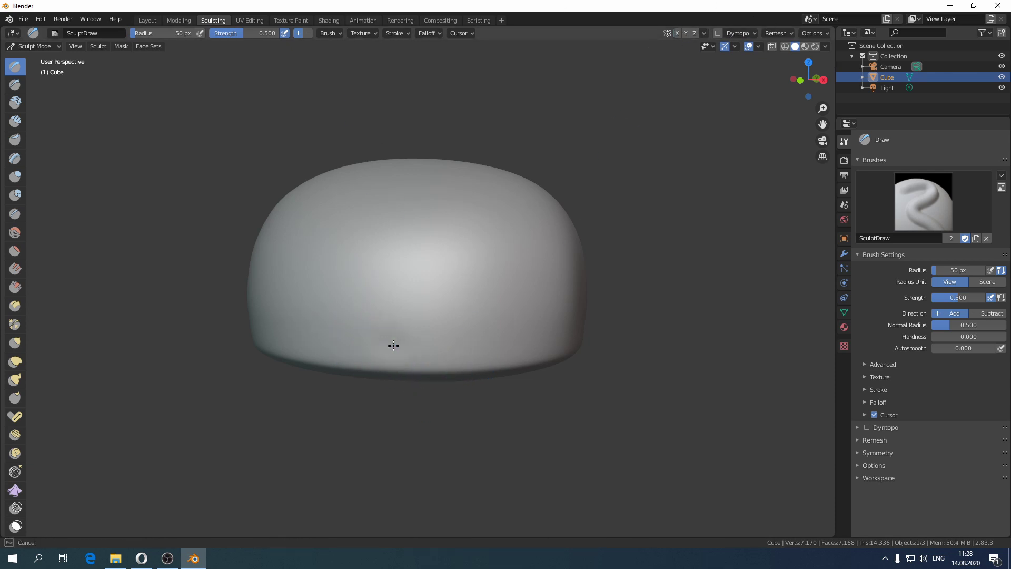
Step: Carve a horizontal groove all around the dome just above its lower rim, using the Draw brush at strength 0.211
{"action": "left_click_drag", "start_coordinate": [393, 345], "coordinate": [504, 349]}
{"action": "middle_click_drag", "start_coordinate": [619, 365], "coordinate": [606, 345]}
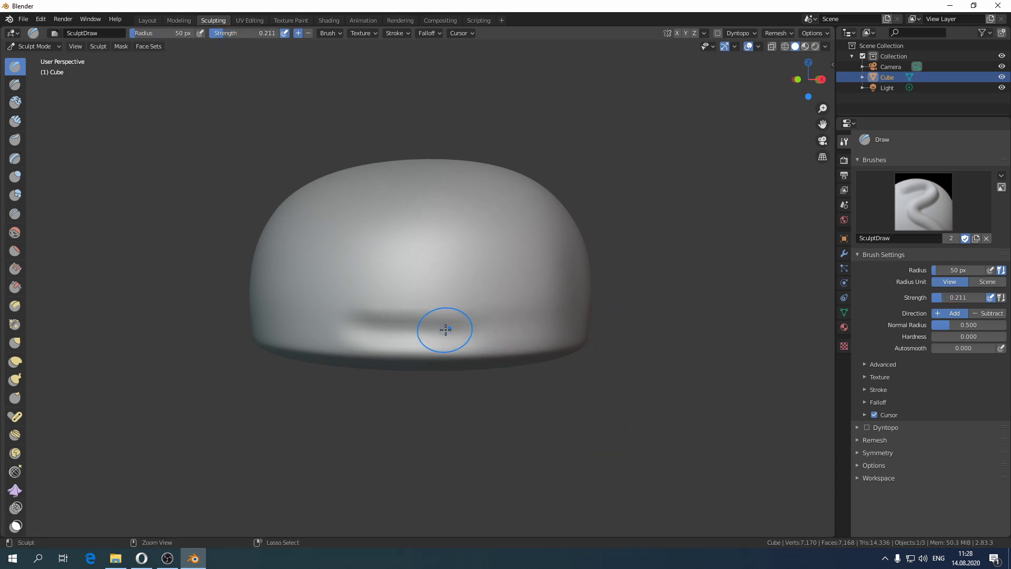
{"action": "middle_click_drag", "start_coordinate": [627, 337], "coordinate": [665, 343]}
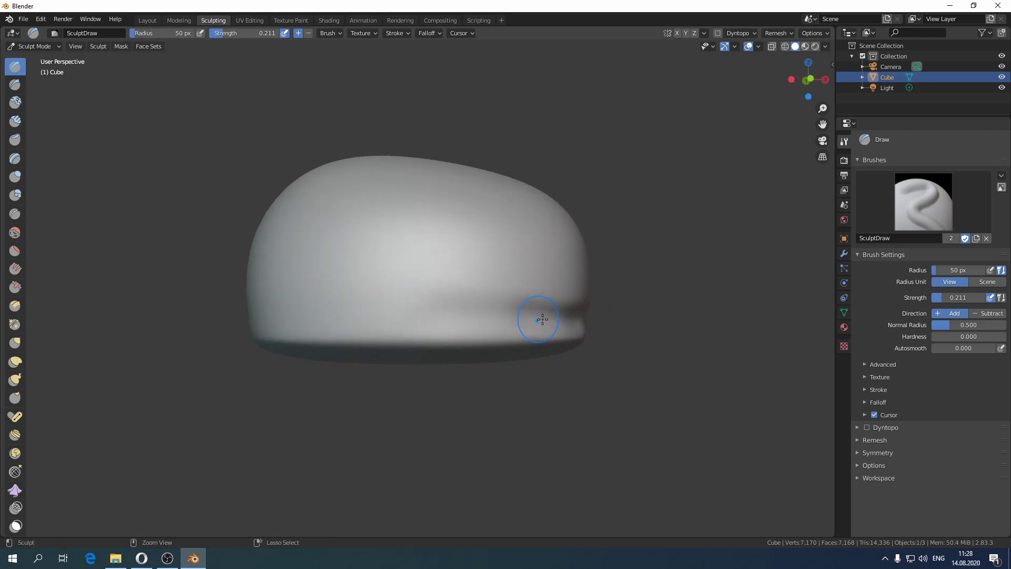
{"action": "middle_click_drag", "start_coordinate": [629, 306], "coordinate": [498, 345]}
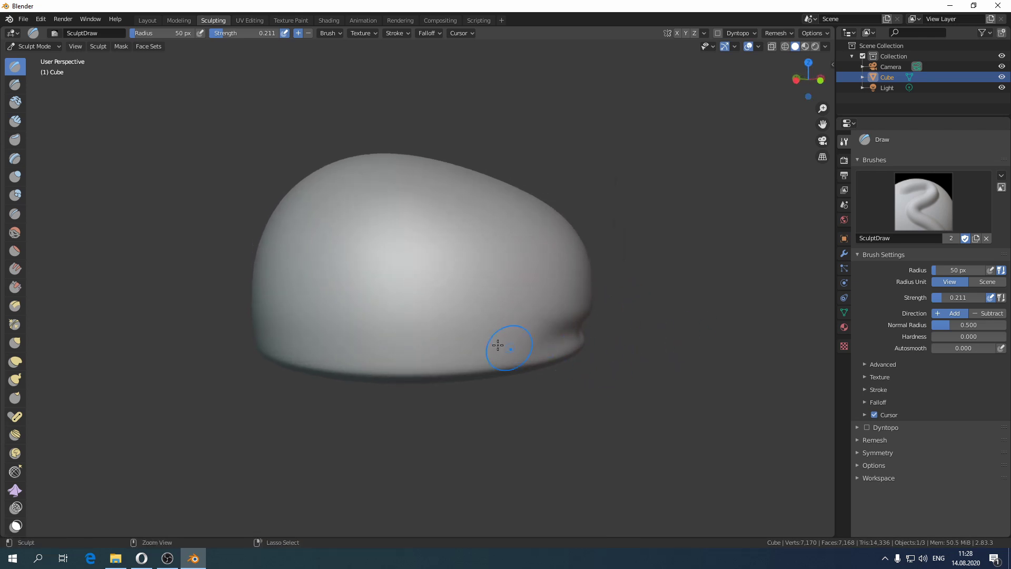
{"action": "middle_click_drag", "start_coordinate": [615, 337], "coordinate": [317, 316]}
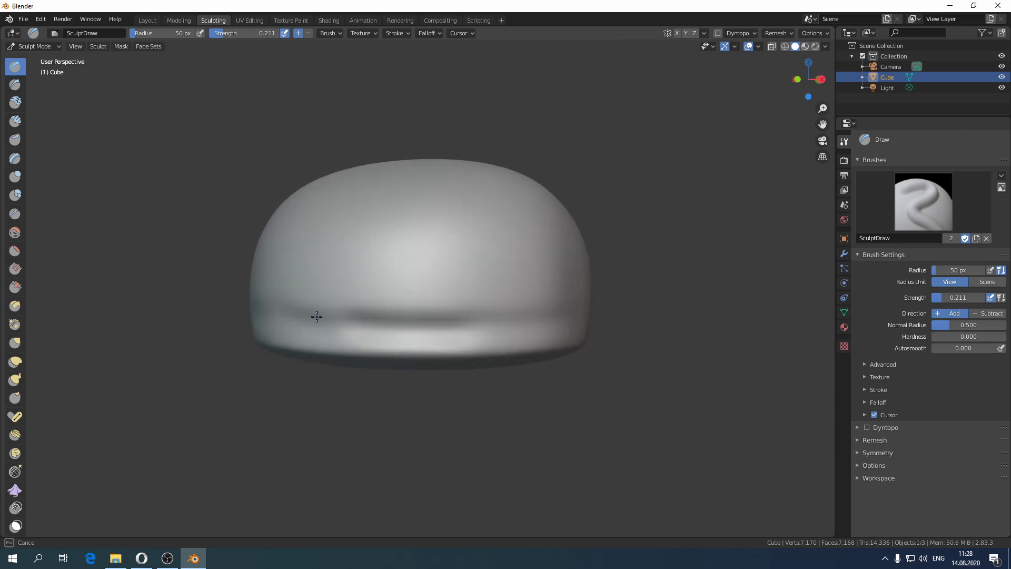
{"action": "middle_click_drag", "start_coordinate": [530, 410], "coordinate": [414, 331]}
{"action": "mouse_move", "coordinate": [553, 321]}
{"action": "middle_mouse_down"}
{"action": "mouse_move", "coordinate": [338, 318]}
{"action": "mouse_move", "coordinate": [329, 334]}
{"action": "middle_mouse_up"}
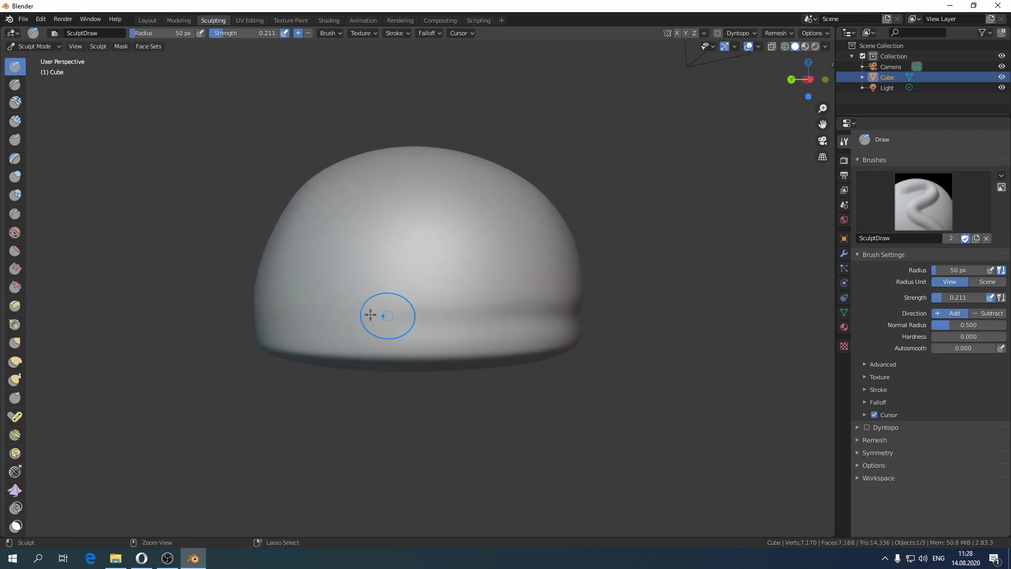
{"action": "middle_click_drag", "start_coordinate": [431, 363], "coordinate": [450, 375]}
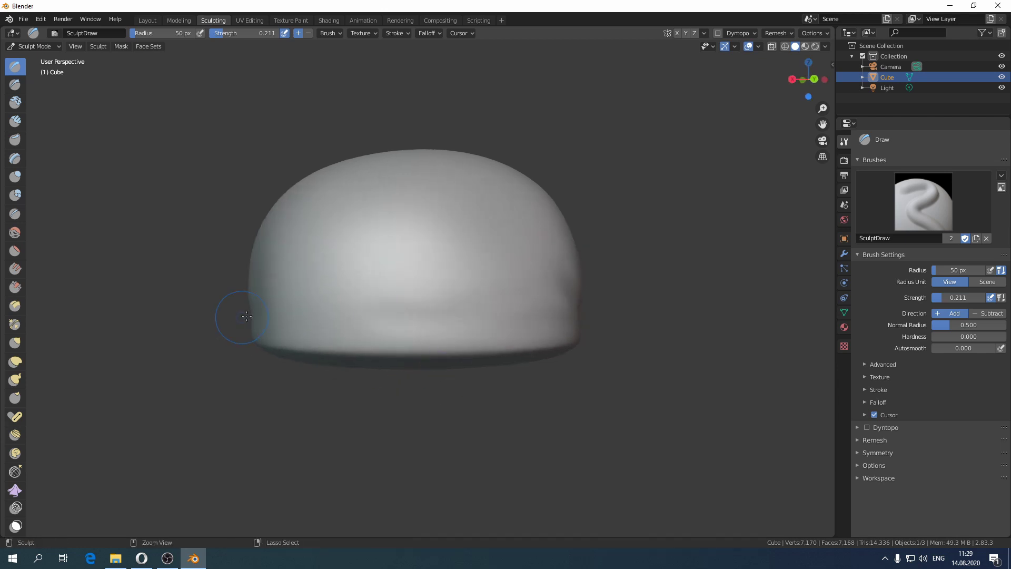
{"action": "mouse_move", "coordinate": [625, 313]}
{"action": "middle_mouse_down"}
{"action": "mouse_move", "coordinate": [375, 302]}
{"action": "mouse_move", "coordinate": [535, 362]}
{"action": "middle_mouse_up"}
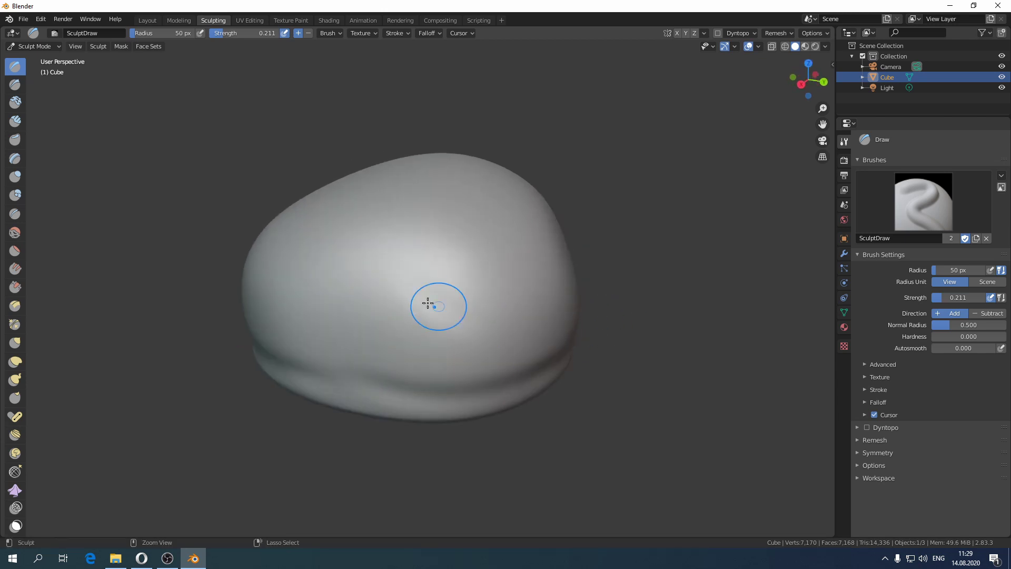
Step: Sculpt subtle unevenness into the dome above the groove, enlarging the Draw brush radius to 129 px
{"action": "middle_click_drag", "start_coordinate": [428, 303], "coordinate": [473, 350]}
{"action": "middle_click_drag", "start_coordinate": [399, 315], "coordinate": [372, 332]}
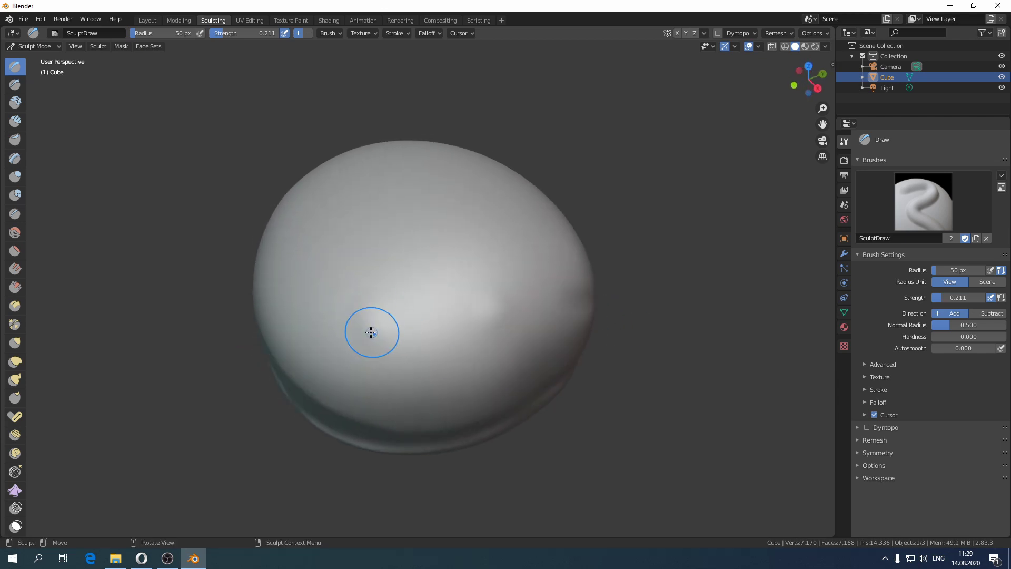
{"action": "mouse_move", "coordinate": [345, 279]}
{"action": "middle_mouse_down"}
{"action": "mouse_move", "coordinate": [426, 332]}
{"action": "mouse_move", "coordinate": [348, 276]}
{"action": "mouse_move", "coordinate": [299, 279]}
{"action": "mouse_move", "coordinate": [378, 284]}
{"action": "mouse_move", "coordinate": [443, 305]}
{"action": "mouse_move", "coordinate": [339, 280]}
{"action": "mouse_move", "coordinate": [466, 307]}
{"action": "mouse_move", "coordinate": [445, 318]}
{"action": "mouse_move", "coordinate": [332, 280]}
{"action": "middle_mouse_up"}
{"action": "mouse_move", "coordinate": [590, 400]}
{"action": "middle_mouse_down"}
{"action": "mouse_move", "coordinate": [372, 316]}
{"action": "mouse_move", "coordinate": [460, 302]}
{"action": "mouse_move", "coordinate": [257, 293]}
{"action": "mouse_move", "coordinate": [506, 316]}
{"action": "middle_mouse_up"}
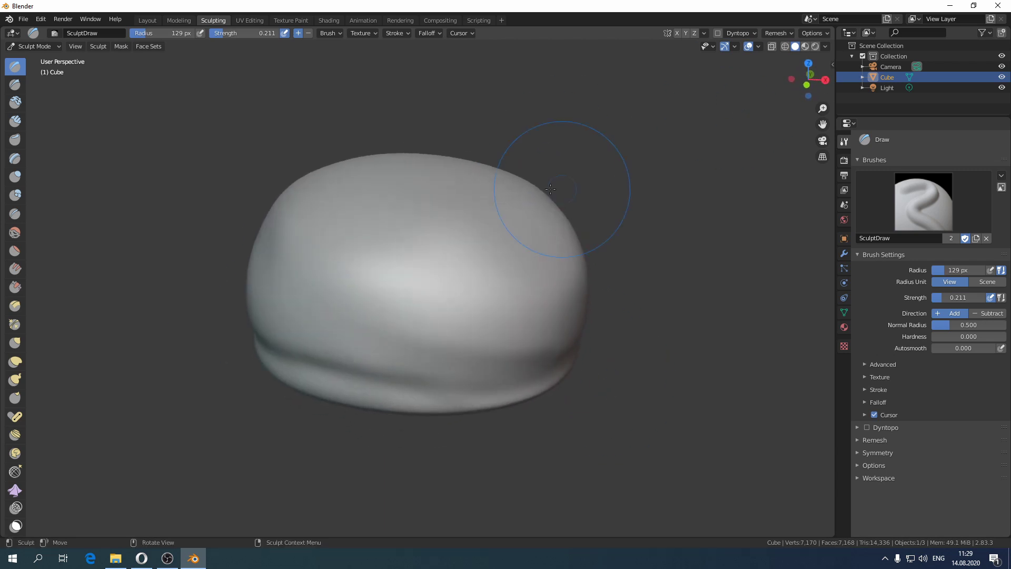
Step: Return to the Layout workspace and bring up the export options for the sculpted dome
{"action": "left_click", "coordinate": [147, 20]}
{"action": "left_click", "coordinate": [23, 19]}
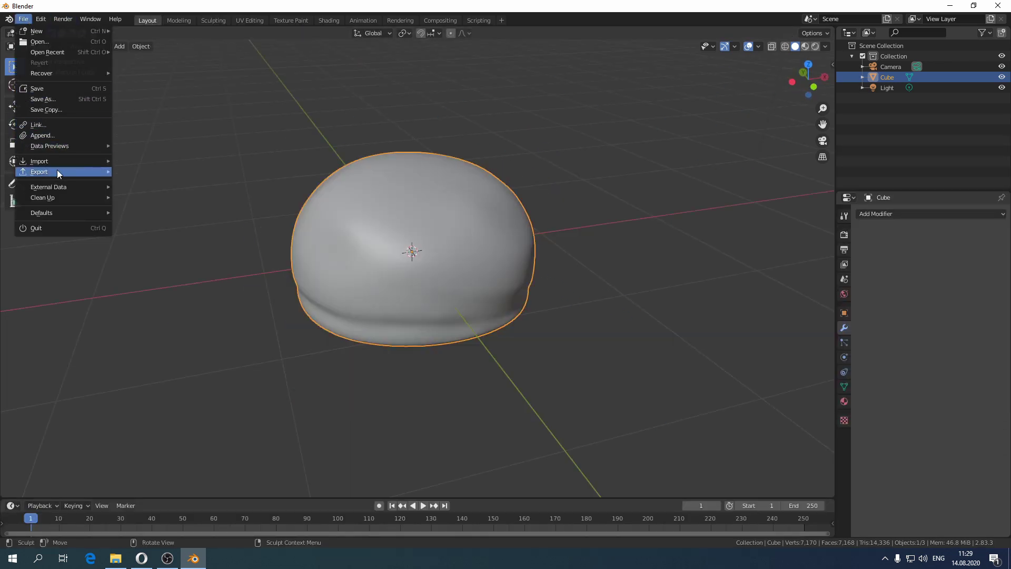
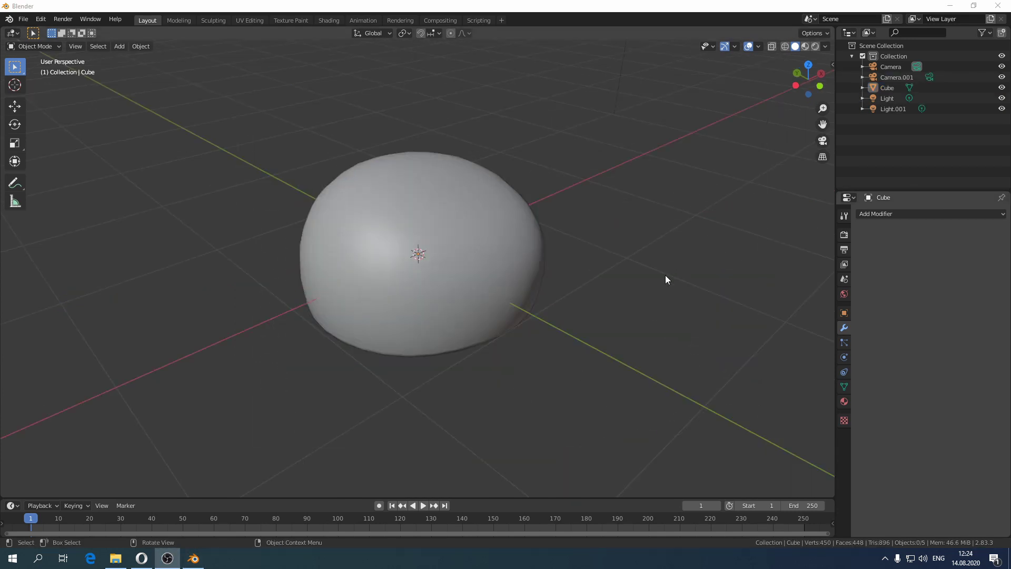
Step: Add a cube mesh and move it about 2.2 m along negative X so it sits beside the dome
{"action": "middle_click_drag", "start_coordinate": [666, 274], "coordinate": [602, 254]}
{"action": "key", "text": "shift+a"}
{"action": "mouse_move", "coordinate": [589, 267]}
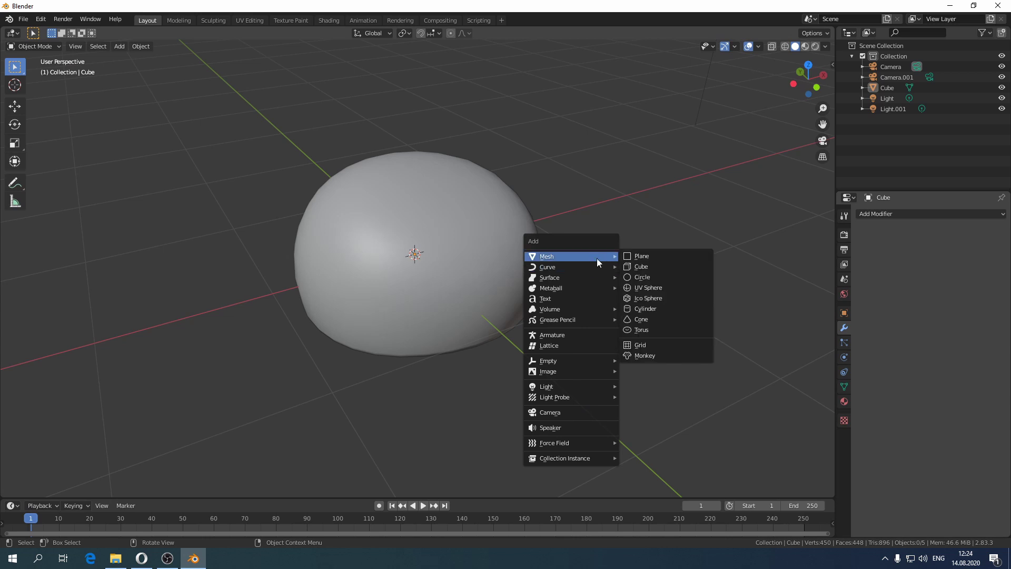
{"action": "left_click", "coordinate": [643, 266]}
{"action": "middle_click_drag", "start_coordinate": [506, 272], "coordinate": [454, 307]}
{"action": "key", "text": "g"}
{"action": "key", "text": "x"}
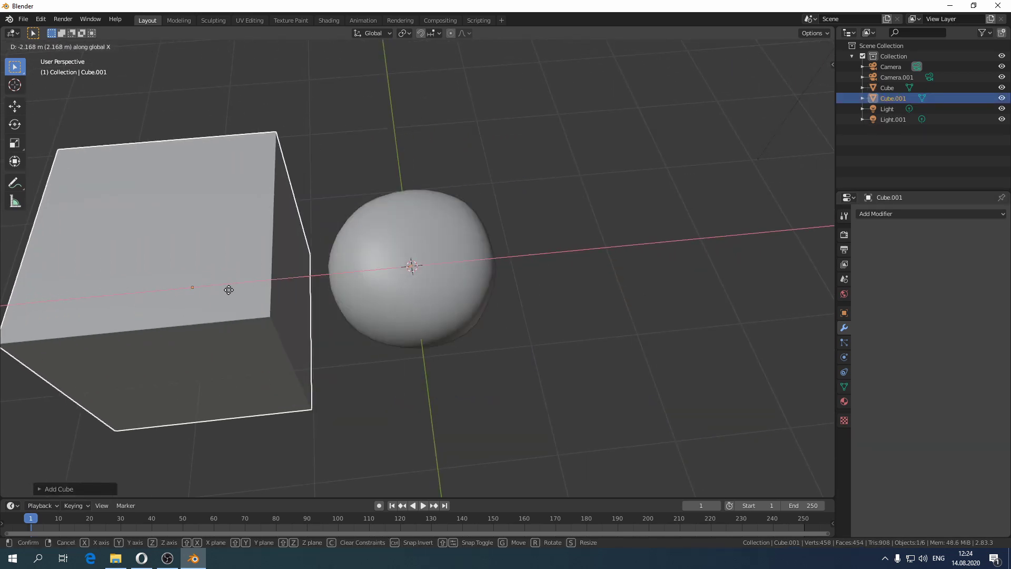
{"action": "left_click", "coordinate": [226, 290]}
Step: Scale the new cube down uniformly until it is very small compared with the dome
{"action": "middle_click_drag", "start_coordinate": [226, 290], "coordinate": [346, 238]}
{"action": "key", "text": "s"}
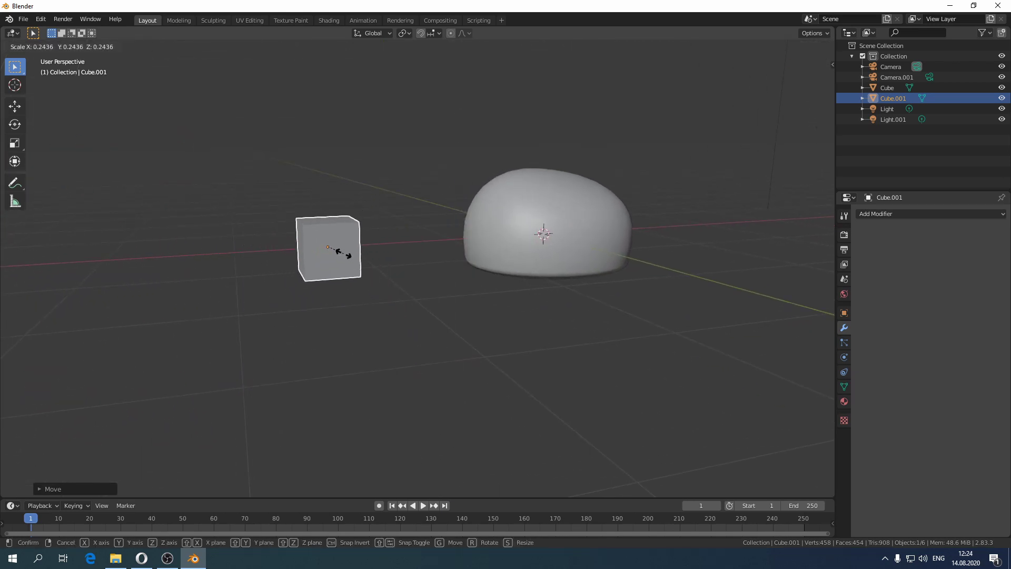
{"action": "left_click", "coordinate": [328, 247]}
{"action": "scroll", "coordinate": [327, 227], "scroll_direction": "up", "scroll_amount": 3}
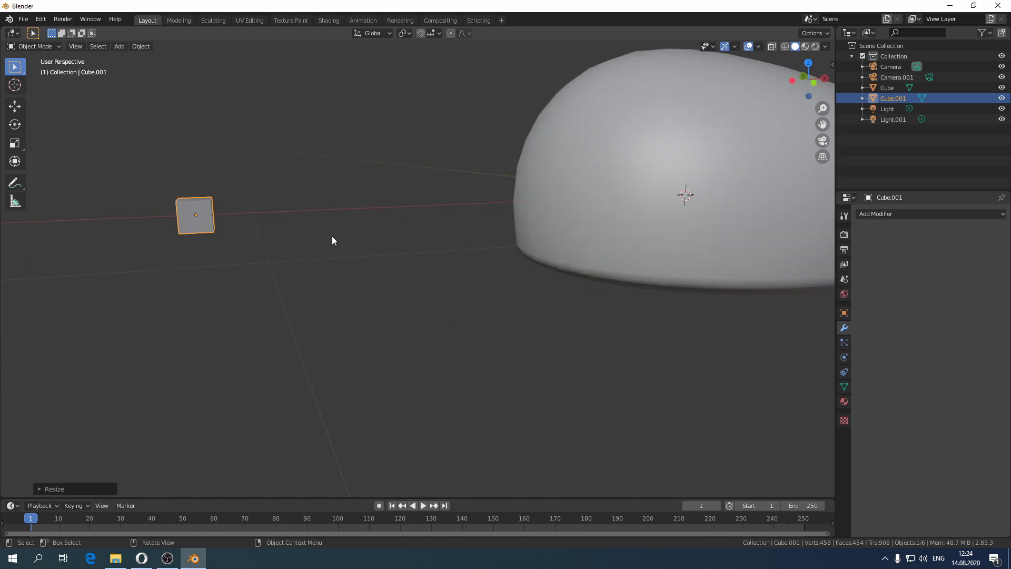
{"action": "middle_click_drag", "start_coordinate": [332, 236], "coordinate": [576, 331]}
{"action": "key", "text": "s"}
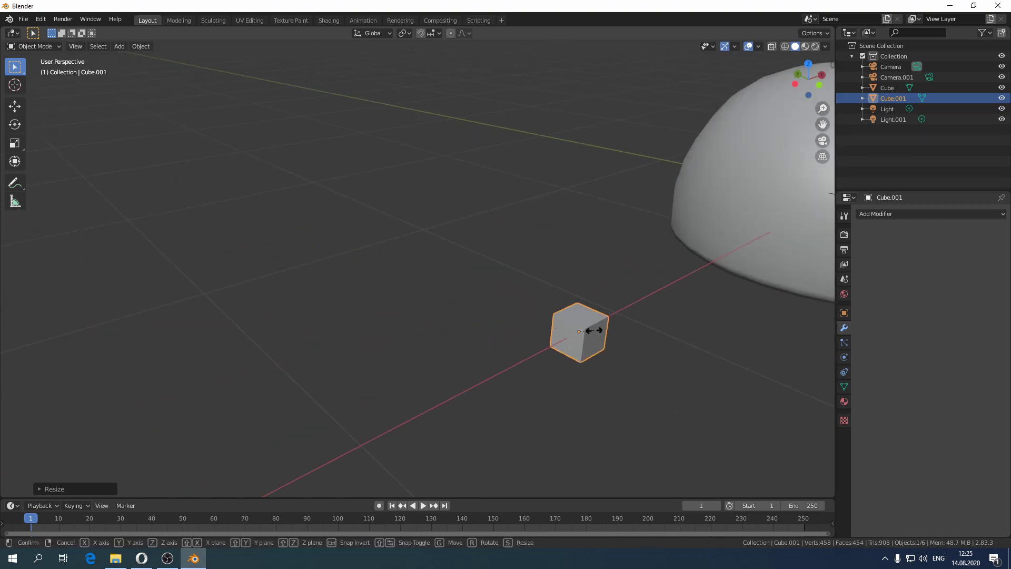
{"action": "left_click", "coordinate": [586, 330]}
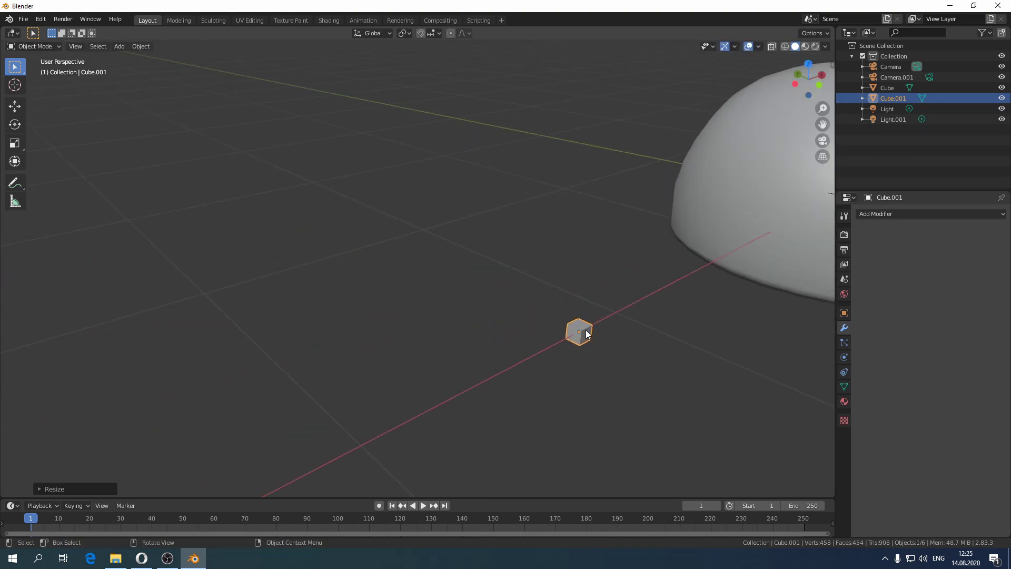
Step: Flatten the small cube along the Y axis to about 0.47 of its thickness
{"action": "middle_click_drag", "start_coordinate": [596, 333], "coordinate": [566, 309]}
{"action": "scroll", "coordinate": [526, 292], "scroll_direction": "up", "scroll_amount": 10}
{"action": "scroll", "coordinate": [528, 298], "scroll_direction": "down", "scroll_amount": 1}
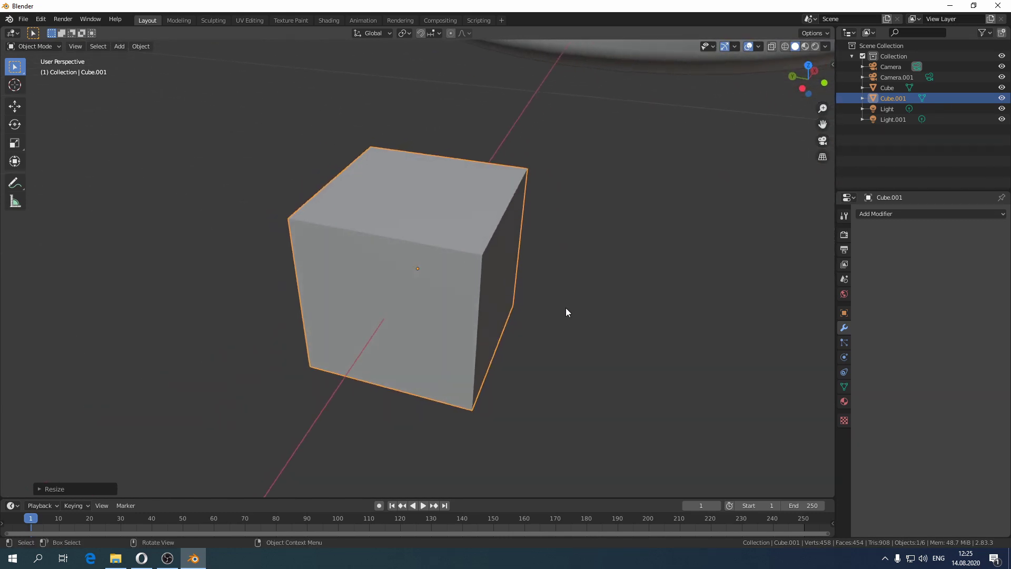
{"action": "key", "text": "s"}
{"action": "key", "text": "y"}
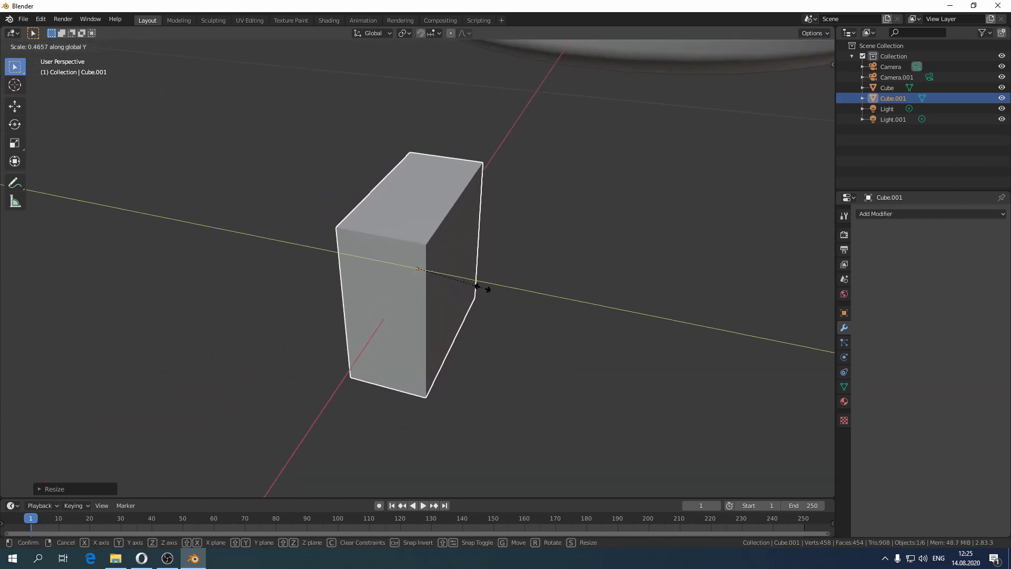
{"action": "left_click", "coordinate": [476, 282]}
Step: Enter Edit Mode on the flattened cube and add a Subdivision Surface modifier to it
{"action": "middle_click_drag", "start_coordinate": [476, 283], "coordinate": [452, 265]}
{"action": "key", "text": "Tab"}
{"action": "left_click", "coordinate": [889, 213]}
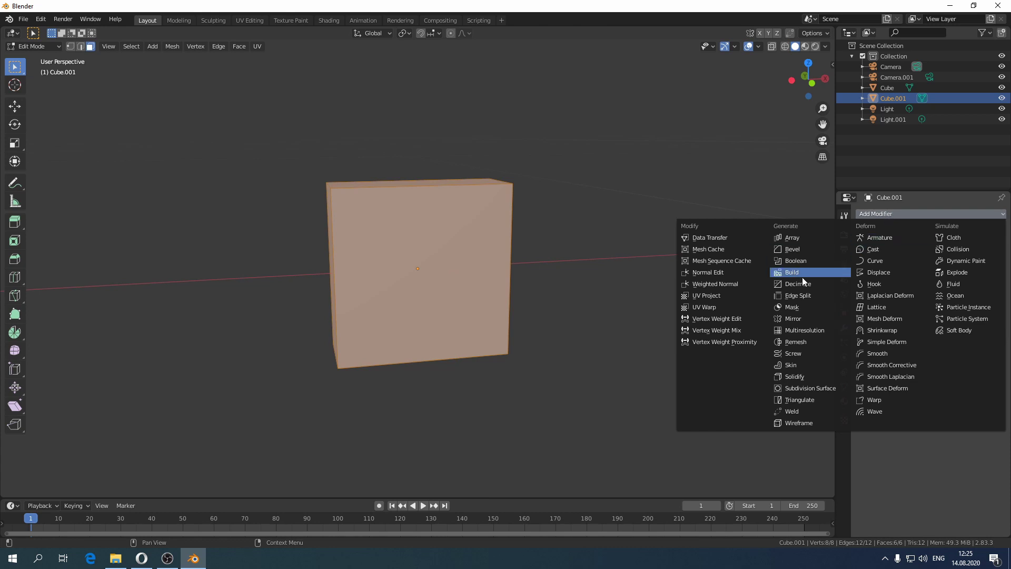
{"action": "left_click", "coordinate": [808, 386]}
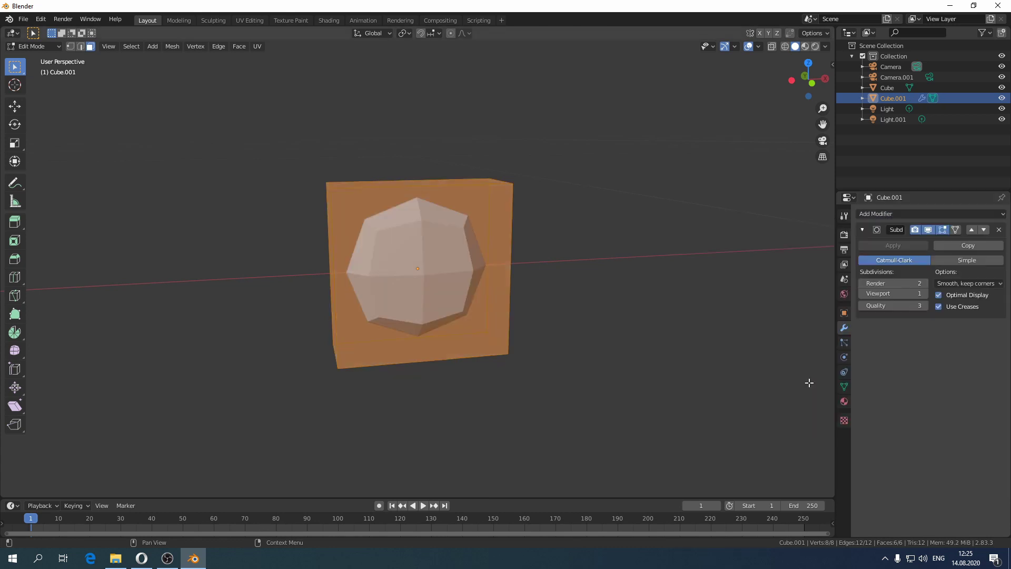
Step: Set the Subdivision Surface viewport level to 2 and apply the modifier to the flattened cube in Object Mode
{"action": "left_click", "coordinate": [924, 293]}
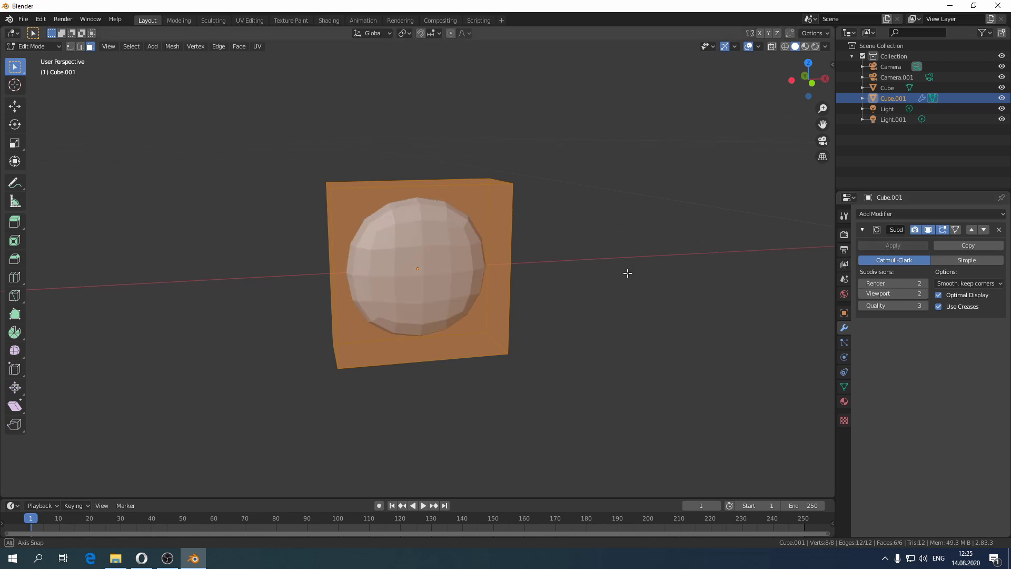
{"action": "key", "text": "Tab"}
{"action": "left_click", "coordinate": [893, 245]}
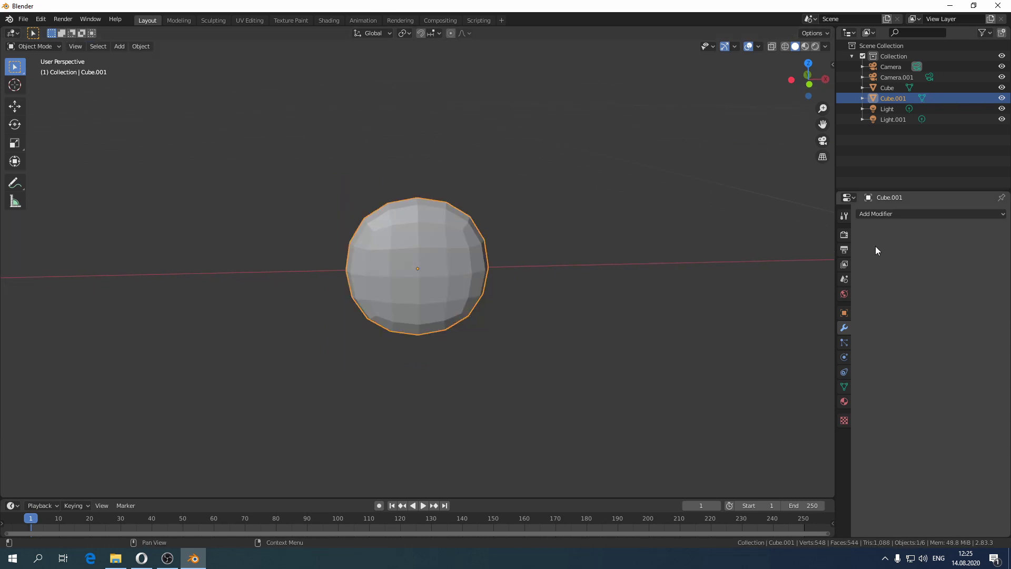
Step: In Edit Mode with wireframe shading and vertex selection, select the whole rounded mesh and stretch it along Z into an upright oval
{"action": "key", "text": "Tab"}
{"action": "scroll", "coordinate": [416, 231], "scroll_direction": "up", "scroll_amount": 1}
{"action": "scroll", "coordinate": [418, 233], "scroll_direction": "up", "scroll_amount": 1}
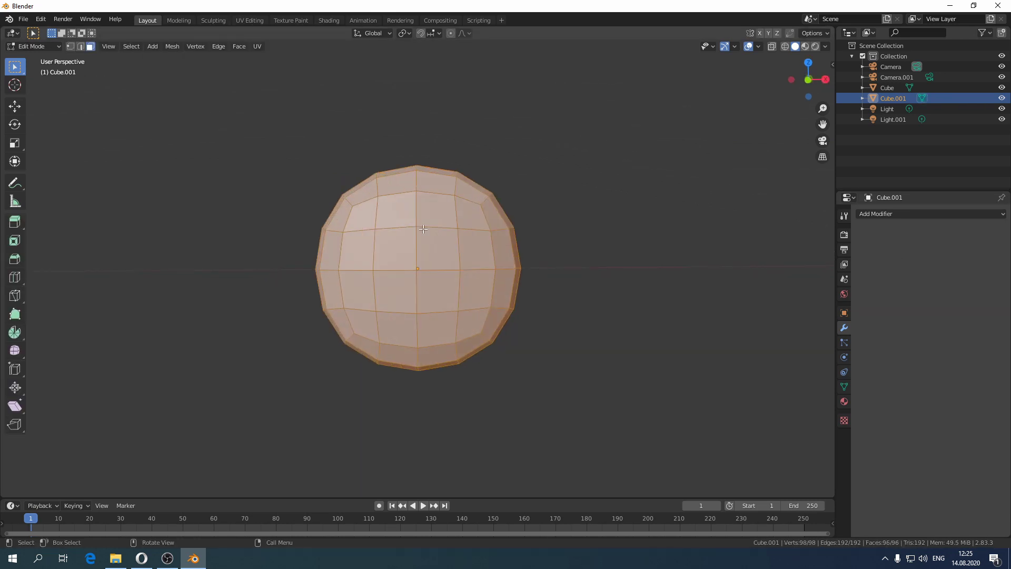
{"action": "left_click", "coordinate": [785, 47]}
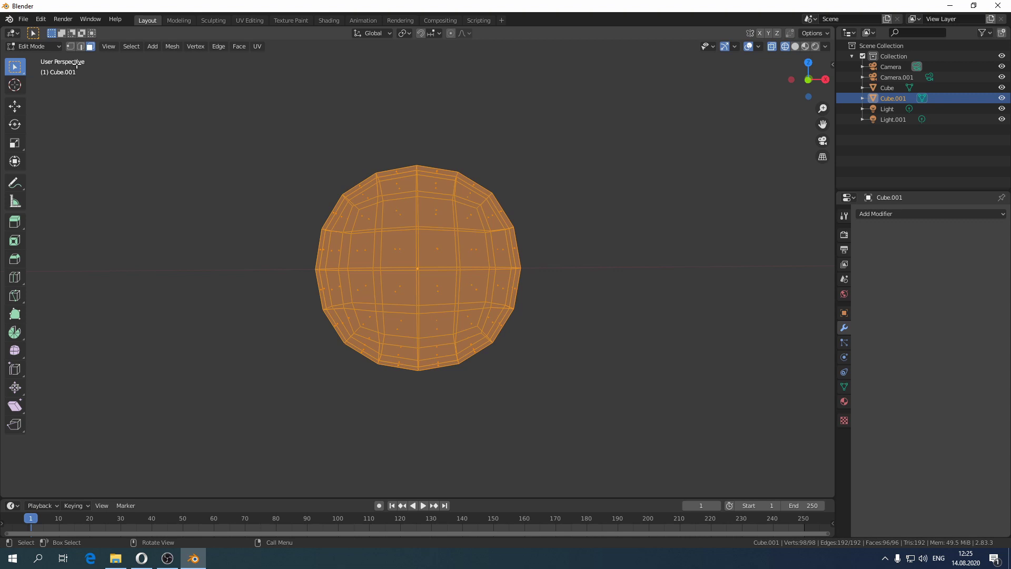
{"action": "left_click", "coordinate": [74, 47]}
{"action": "left_click", "coordinate": [255, 158]}
{"action": "left_click_drag", "start_coordinate": [238, 136], "coordinate": [599, 410]}
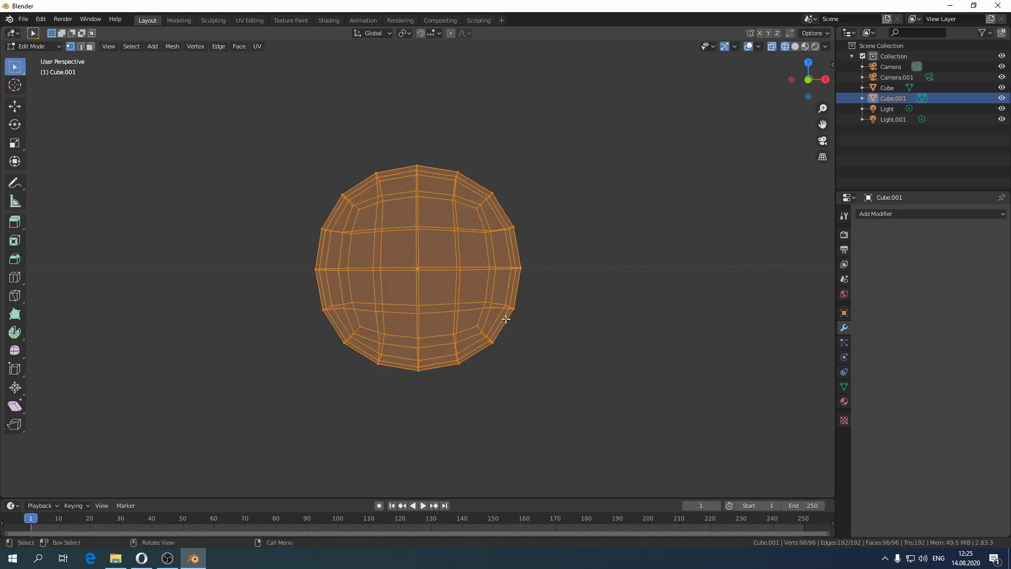
{"action": "key", "text": "s"}
{"action": "key", "text": "z"}
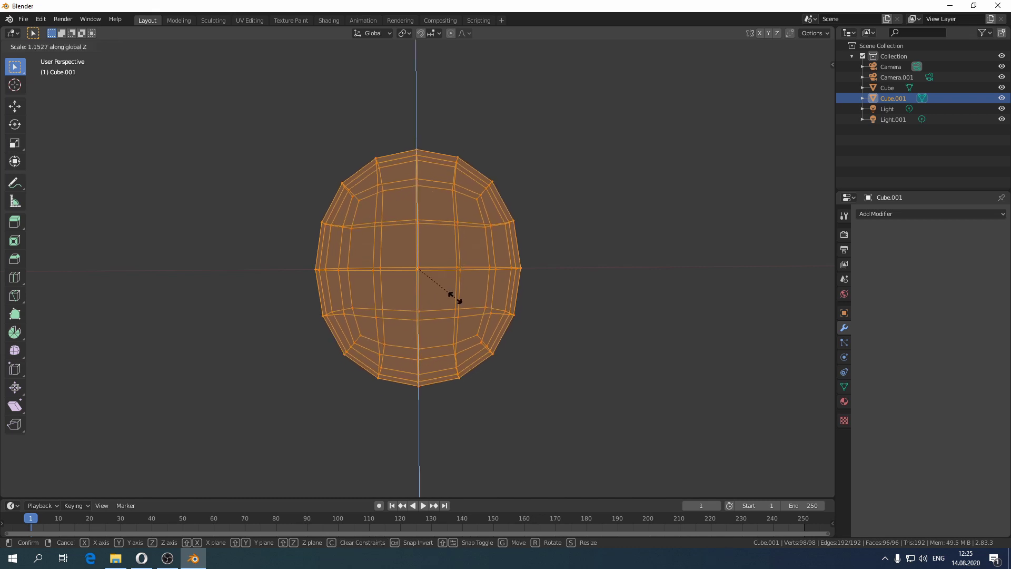
{"action": "left_click", "coordinate": [456, 303]}
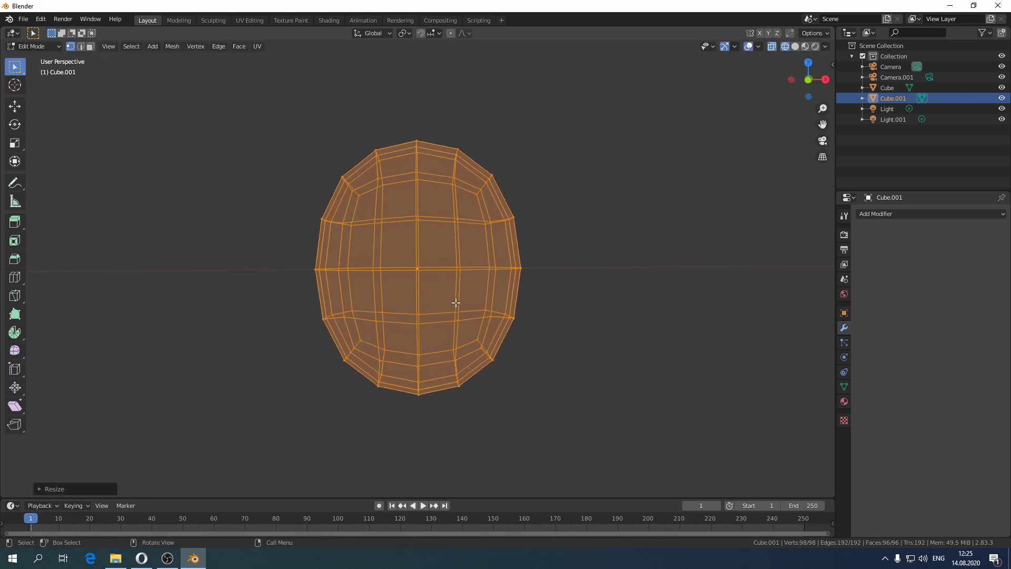
Step: Select the upper vertices of the oval, stretch them along Z and raise them about 0.002 m
{"action": "left_click", "coordinate": [257, 128]}
{"action": "left_click_drag", "start_coordinate": [262, 113], "coordinate": [612, 244]}
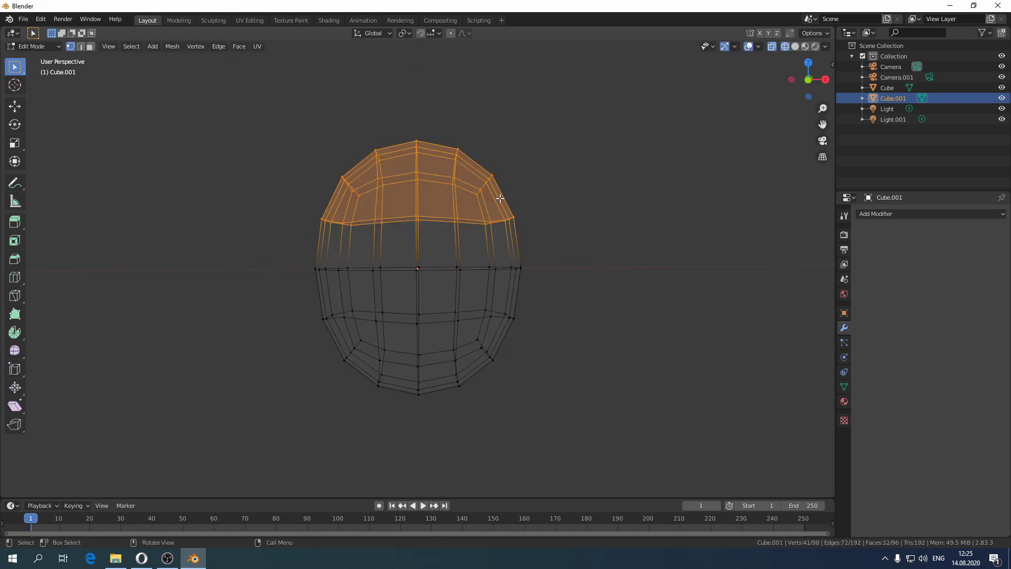
{"action": "key", "text": "s"}
{"action": "key", "text": "z"}
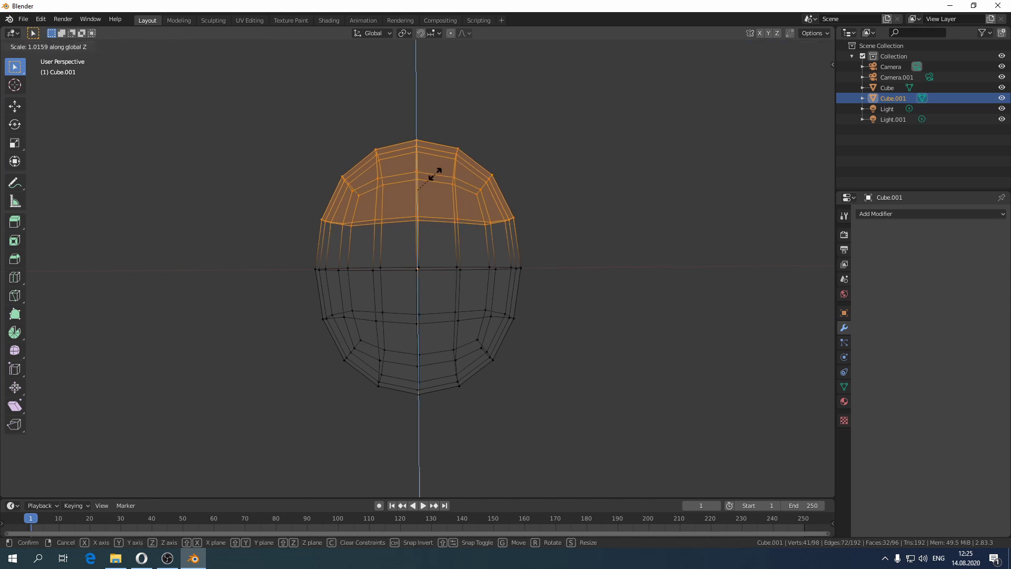
{"action": "left_click", "coordinate": [435, 161]}
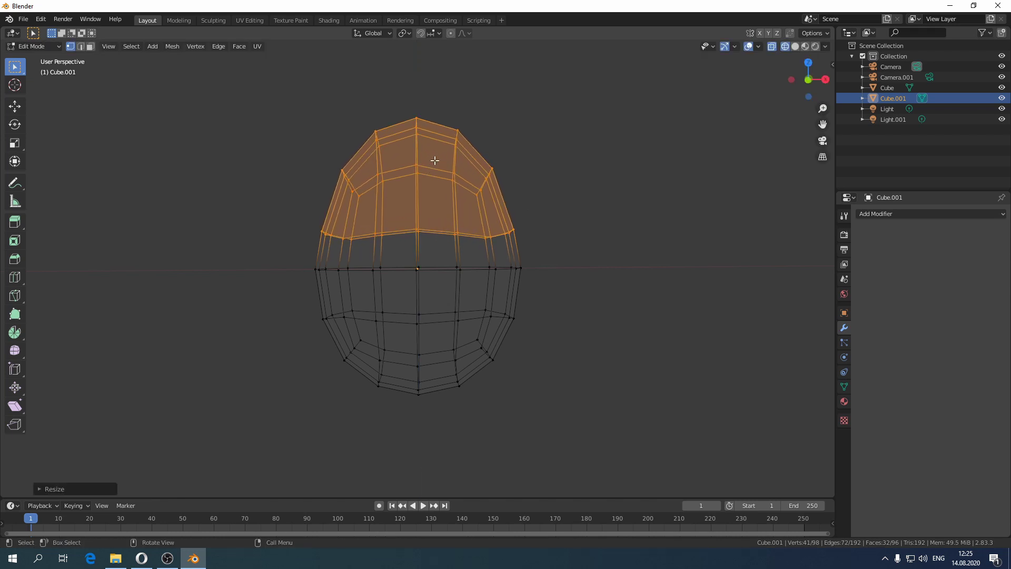
{"action": "key", "text": "g"}
{"action": "key", "text": "z"}
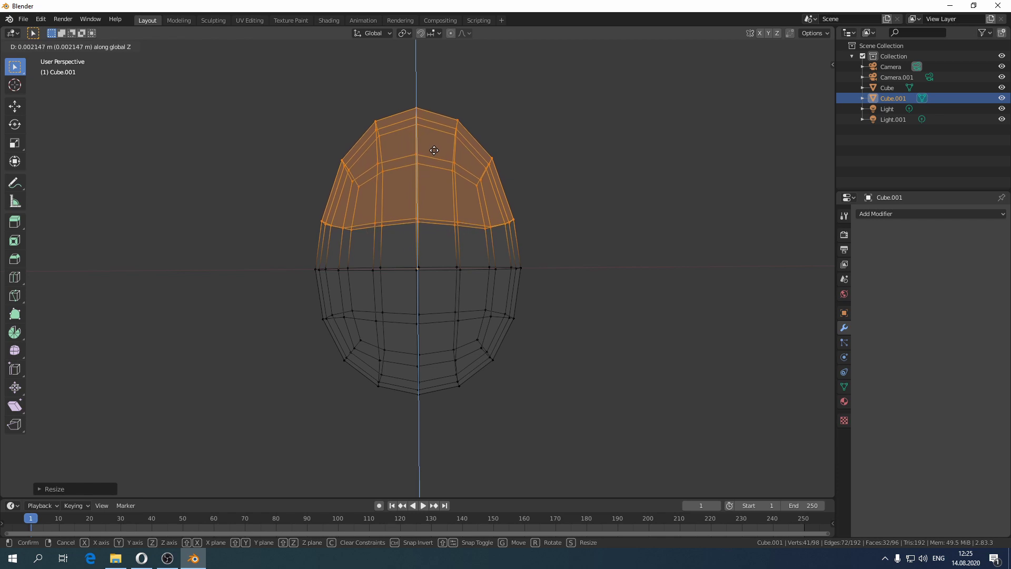
{"action": "left_click", "coordinate": [435, 149]}
Step: Narrow the oval's tip by scaling only its topmost vertices uniformly to about 0.77
{"action": "left_click_drag", "start_coordinate": [304, 91], "coordinate": [501, 191]}
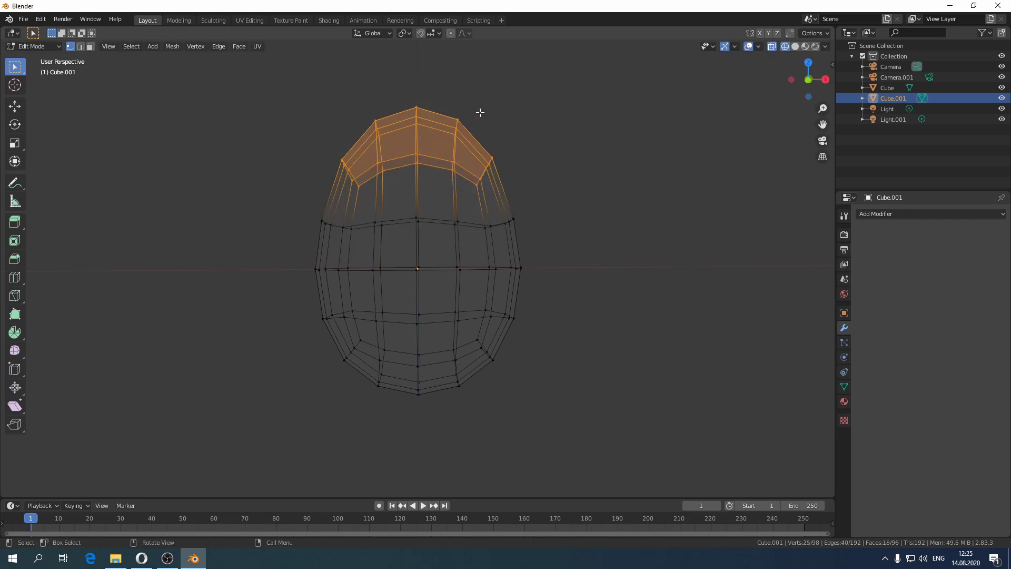
{"action": "key", "text": "s"}
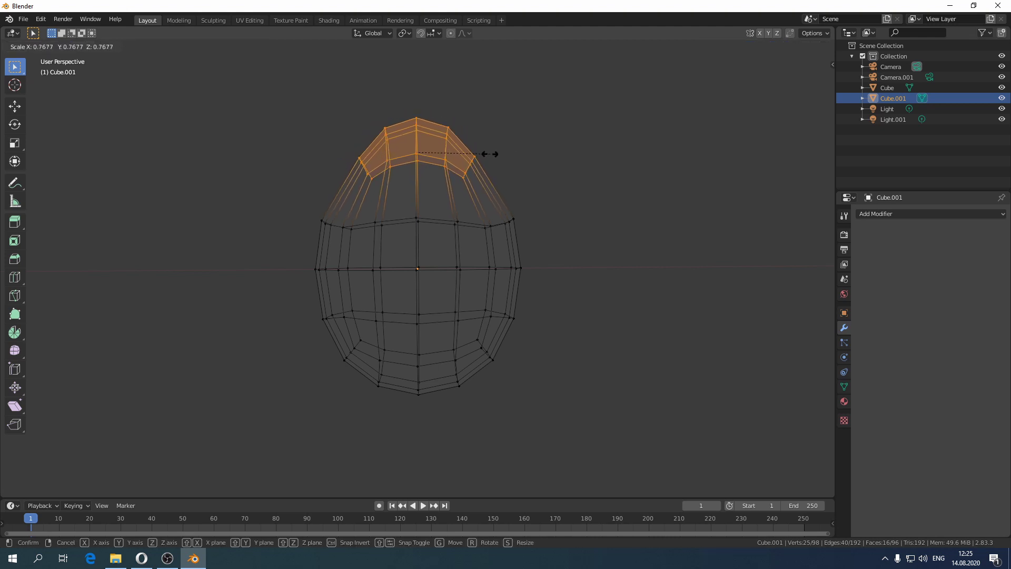
{"action": "left_click", "coordinate": [486, 153]}
Step: Stretch the tip's vertices slightly along Z and raise them about 0.0023 m
{"action": "key", "text": "s"}
{"action": "key", "text": "z"}
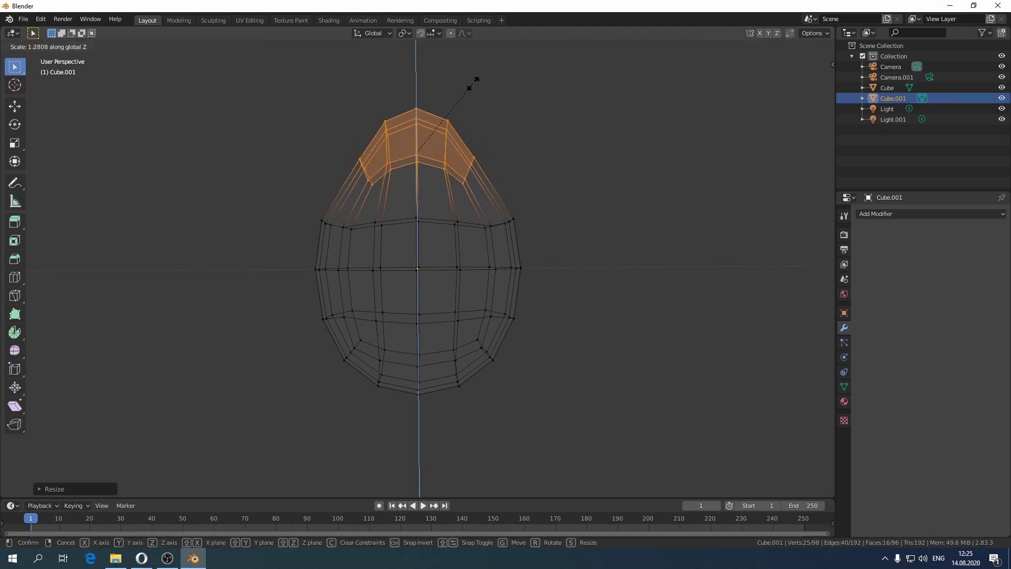
{"action": "left_click", "coordinate": [471, 99]}
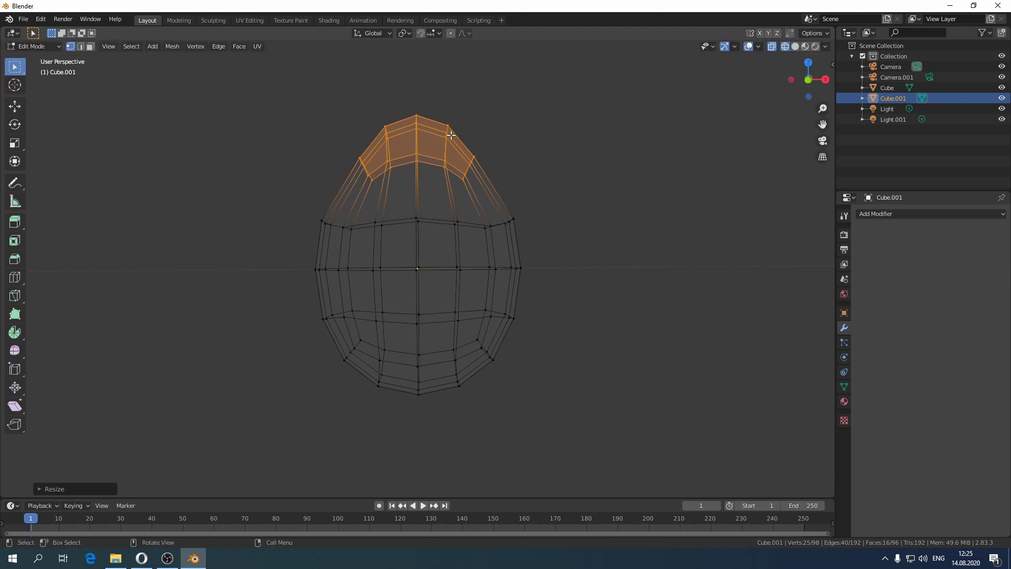
{"action": "key", "text": "g"}
{"action": "key", "text": "z"}
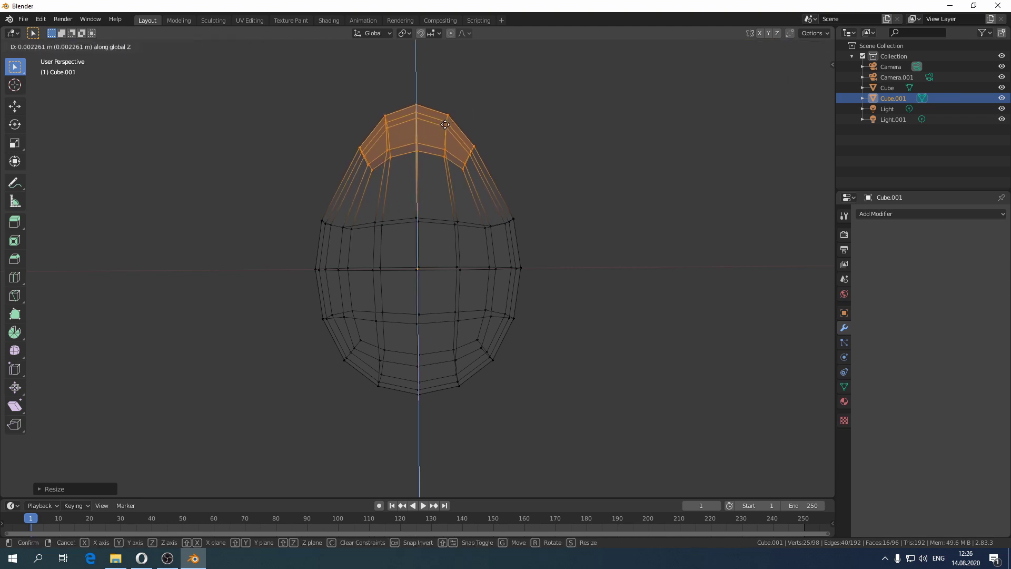
{"action": "left_click", "coordinate": [445, 124]}
Step: Add a centred horizontal loop cut between the narrowed tip and the ring below it, keeping its original width
{"action": "key", "text": "ctrl+r"}
{"action": "left_click", "coordinate": [427, 188]}
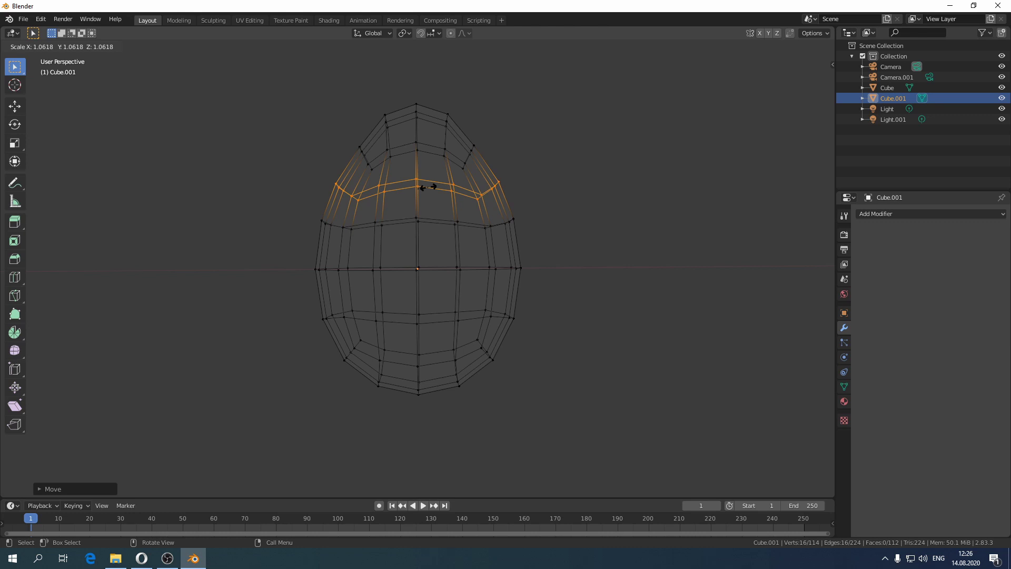
{"action": "key", "text": "Escape"}
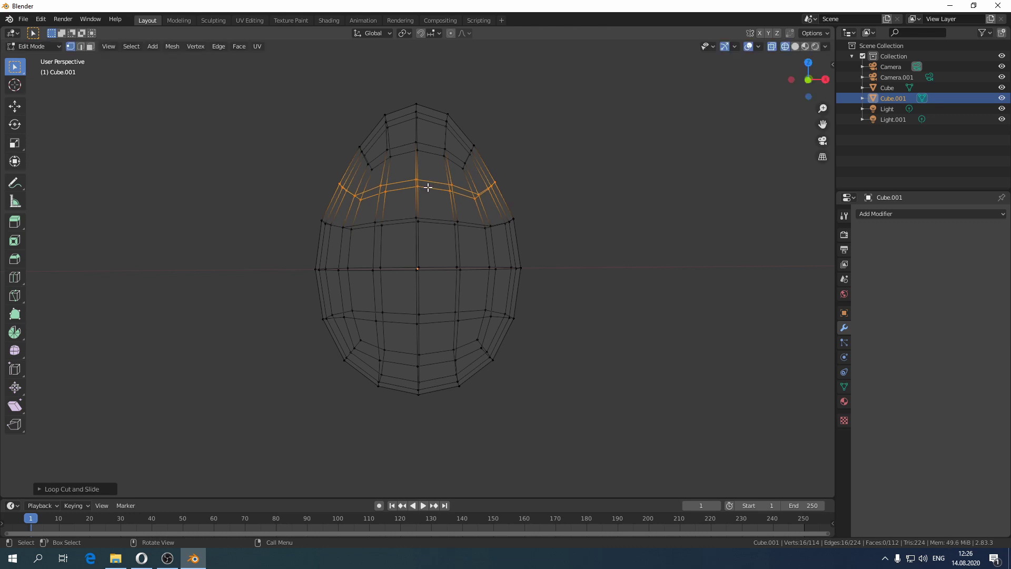
{"action": "middle_click_drag", "start_coordinate": [428, 187], "coordinate": [445, 197]}
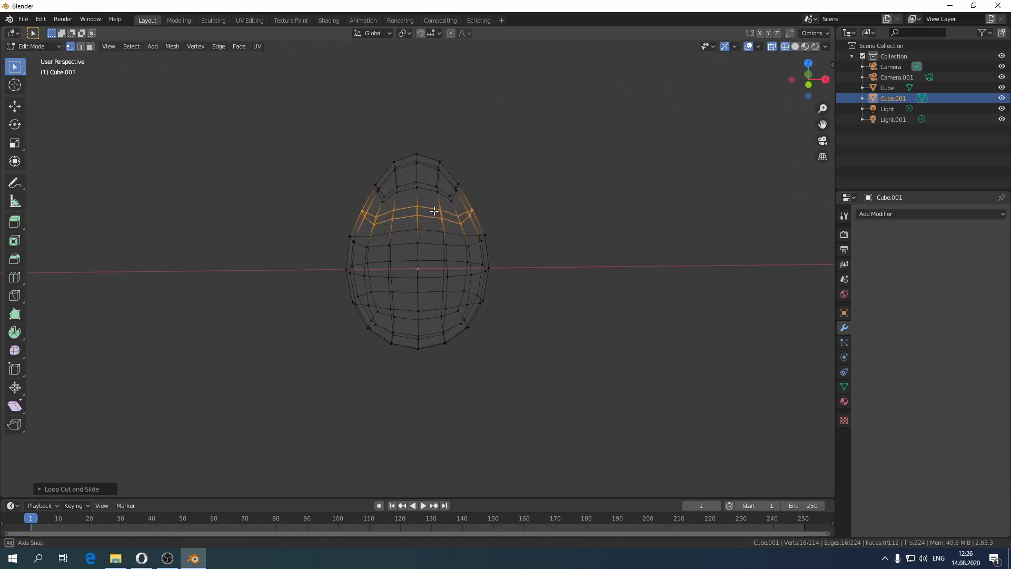
Step: Select the entire egg-shaped mesh and scale it uniformly
{"action": "scroll", "coordinate": [439, 193], "scroll_direction": "down", "scroll_amount": 1}
{"action": "key", "text": "a"}
{"action": "scroll", "coordinate": [453, 270], "scroll_direction": "up", "scroll_amount": 4}
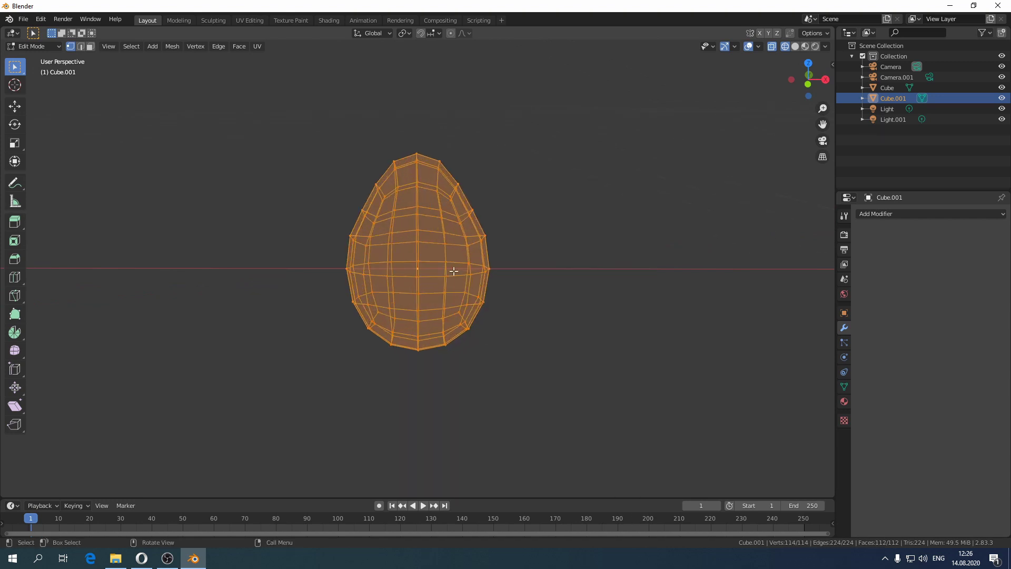
{"action": "key", "text": "s"}
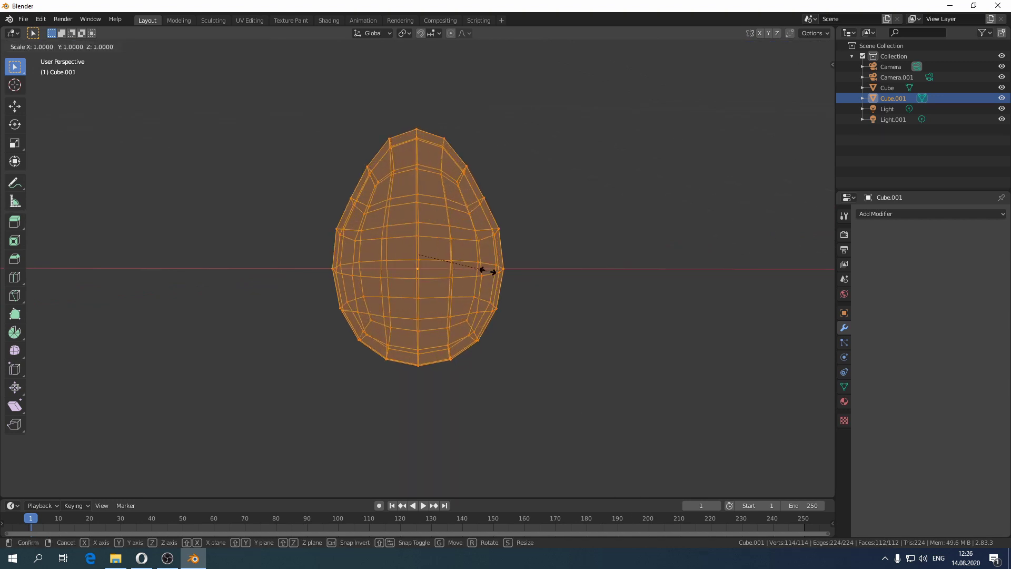
{"action": "left_click", "coordinate": [487, 273]}
Step: Restore solid shading and return the egg-shaped piece to Object Mode
{"action": "mouse_move", "coordinate": [488, 274]}
{"action": "middle_mouse_down"}
{"action": "mouse_move", "coordinate": [519, 295]}
{"action": "mouse_move", "coordinate": [513, 248]}
{"action": "mouse_move", "coordinate": [469, 305]}
{"action": "middle_mouse_up"}
{"action": "left_click", "coordinate": [519, 295]}
{"action": "left_click", "coordinate": [795, 46]}
{"action": "key", "text": "Tab"}
Step: Scale the egg-shaped object down uniformly to about three quarters of its size, judging it against the dome
{"action": "scroll", "coordinate": [499, 271], "scroll_direction": "down", "scroll_amount": 10}
{"action": "scroll", "coordinate": [402, 261], "scroll_direction": "up", "scroll_amount": 7}
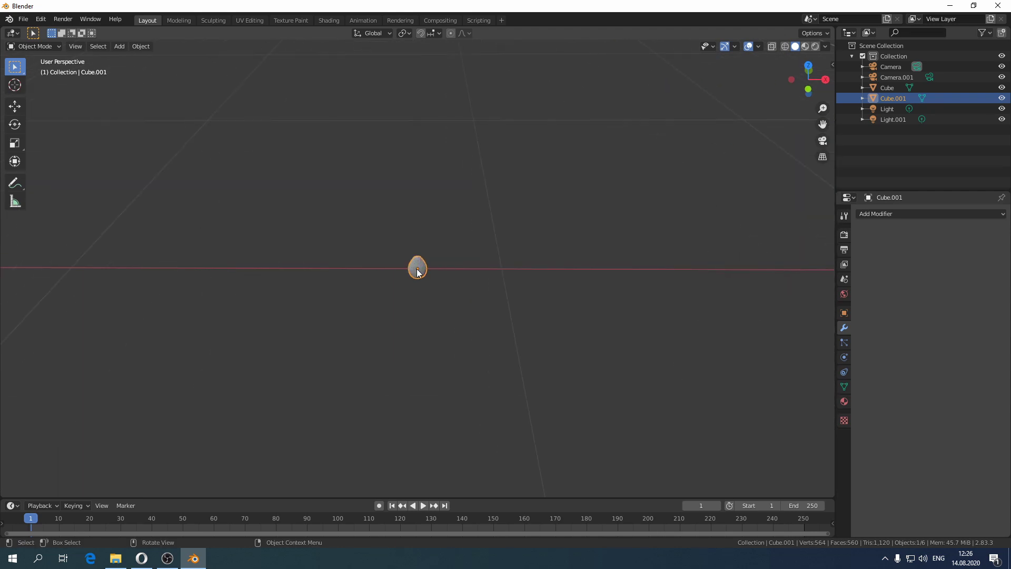
{"action": "scroll", "coordinate": [474, 265], "scroll_direction": "down", "scroll_amount": 6}
{"action": "mouse_move", "coordinate": [474, 265]}
{"action": "middle_mouse_down"}
{"action": "mouse_move", "coordinate": [574, 244]}
{"action": "mouse_move", "coordinate": [483, 280]}
{"action": "middle_mouse_up"}
{"action": "scroll", "coordinate": [414, 254], "scroll_direction": "up", "scroll_amount": 8}
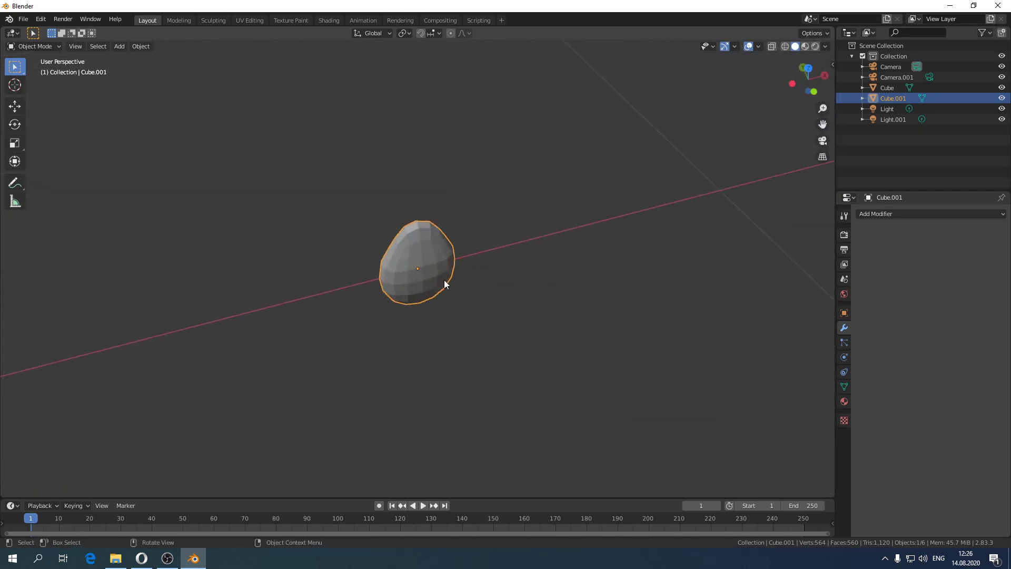
{"action": "key", "text": "s"}
{"action": "left_click", "coordinate": [450, 277]}
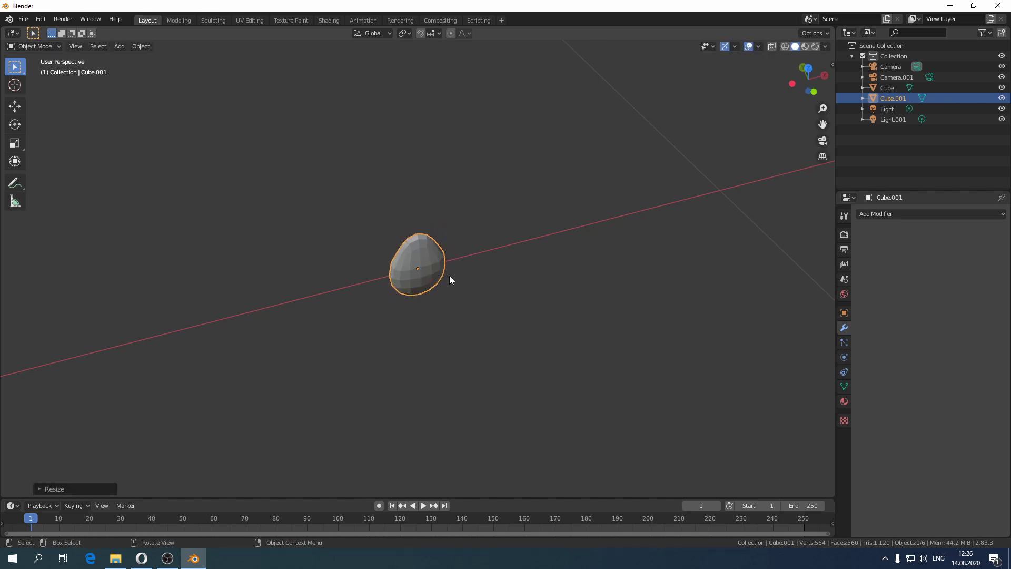
{"action": "middle_click_drag", "start_coordinate": [447, 274], "coordinate": [478, 264]}
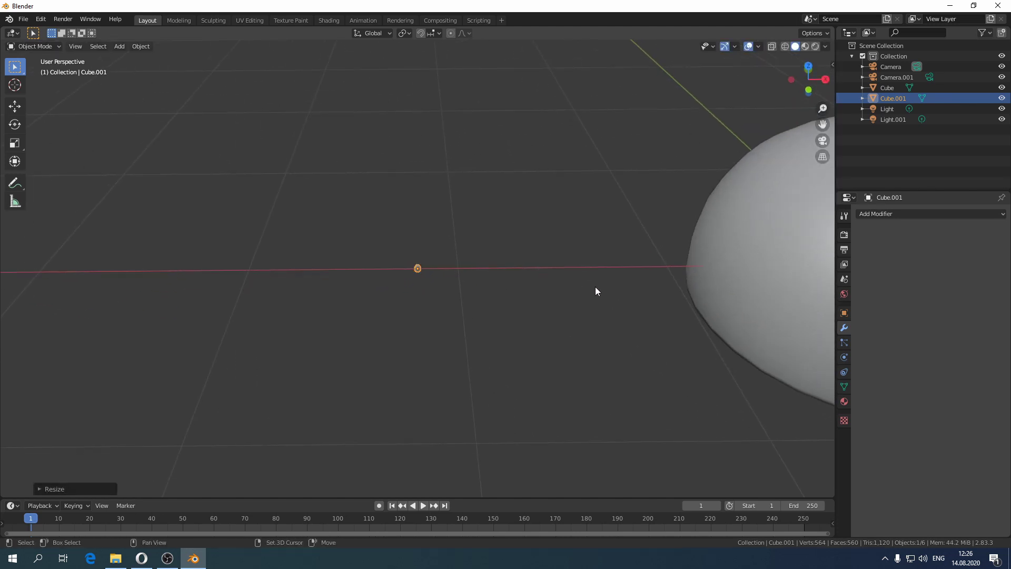
Step: Select the dome and add a particle system of type Hair to it
{"action": "middle_click_drag", "start_coordinate": [595, 287], "coordinate": [361, 296], "text": "shift"}
{"action": "left_click", "coordinate": [361, 295]}
{"action": "left_click", "coordinate": [684, 219]}
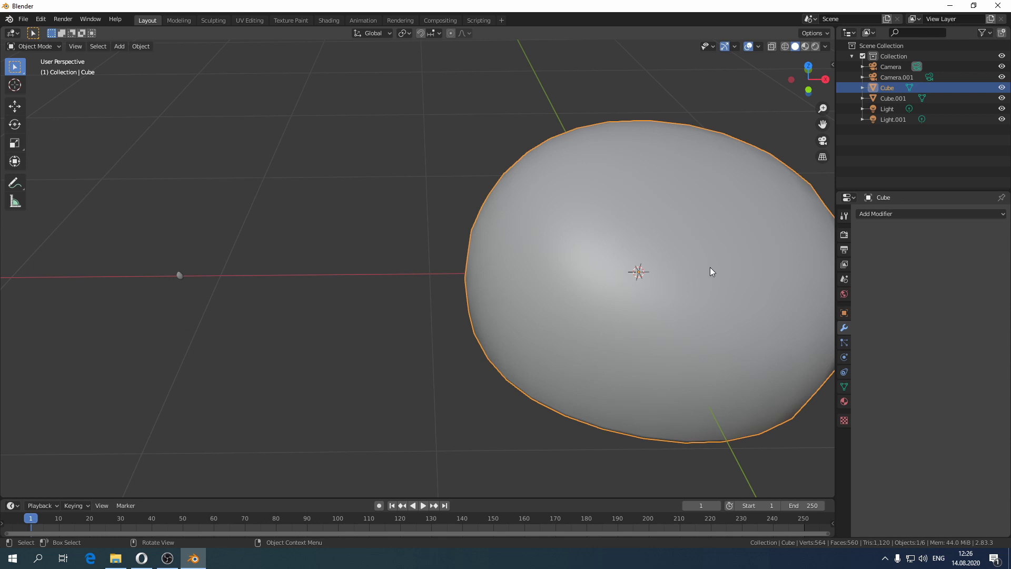
{"action": "left_click", "coordinate": [844, 342]}
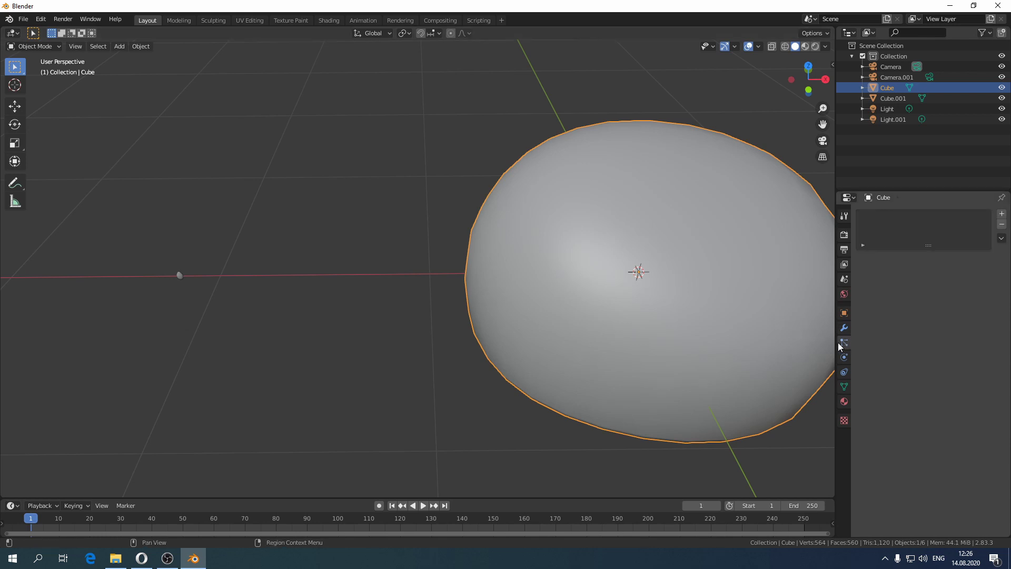
{"action": "left_click", "coordinate": [1002, 214]}
{"action": "left_click", "coordinate": [962, 273]}
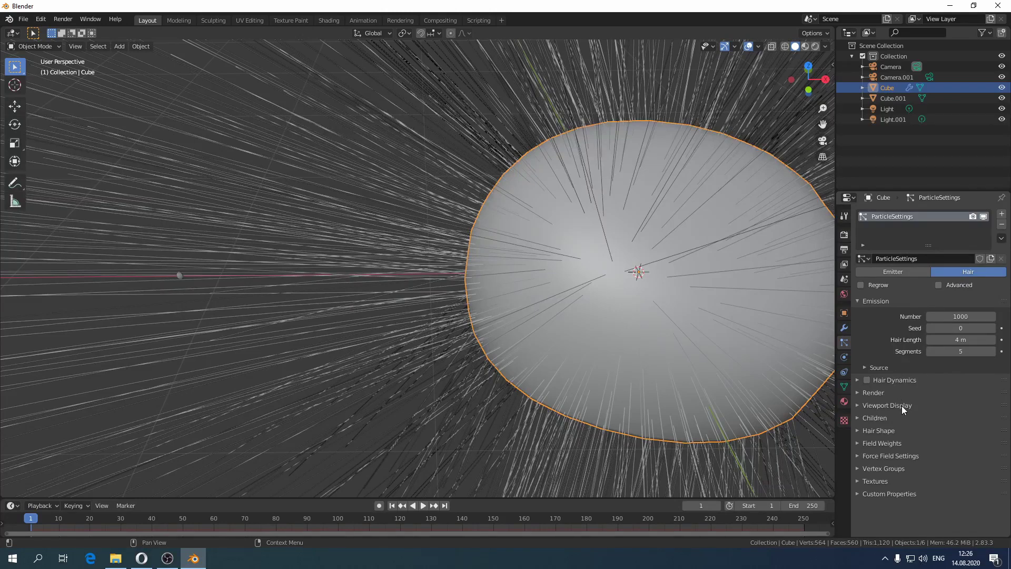
Step: Render the hair particles as Object, using the small egg-shaped piece as the instance object
{"action": "left_click", "coordinate": [858, 418]}
{"action": "left_click", "coordinate": [857, 418]}
{"action": "left_click", "coordinate": [858, 393]}
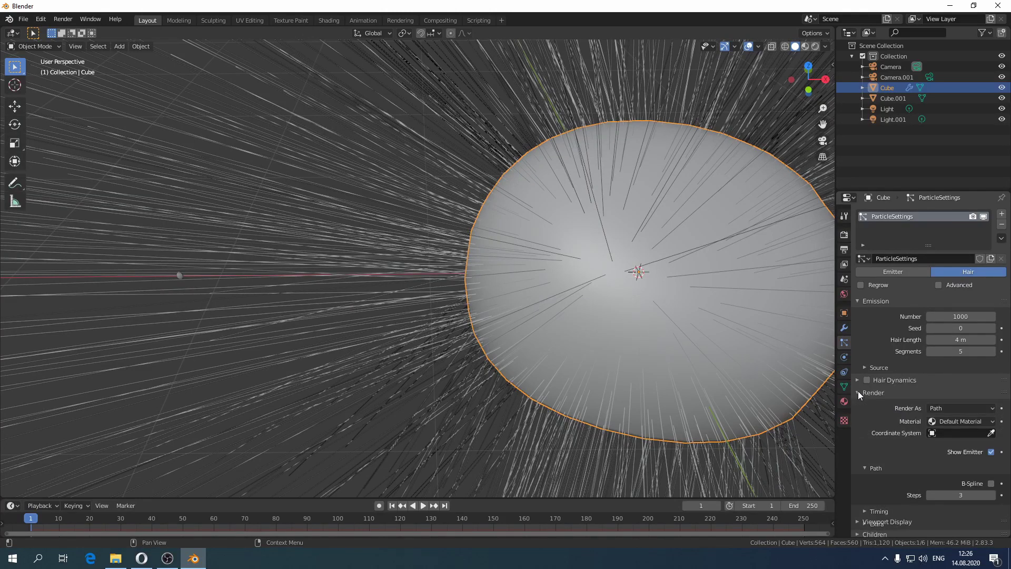
{"action": "left_click", "coordinate": [948, 408]}
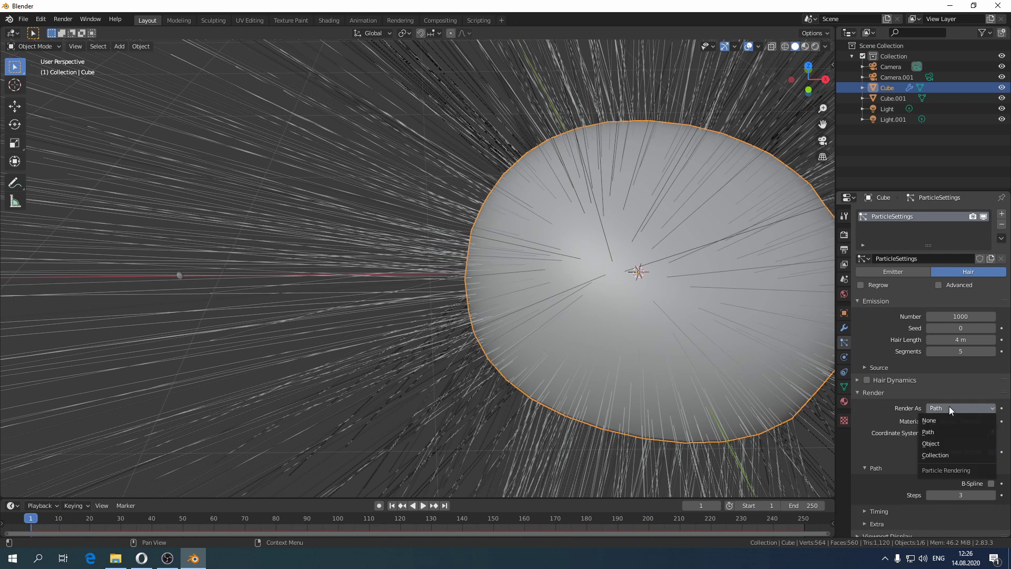
{"action": "left_click", "coordinate": [939, 445]}
{"action": "left_click", "coordinate": [992, 485]}
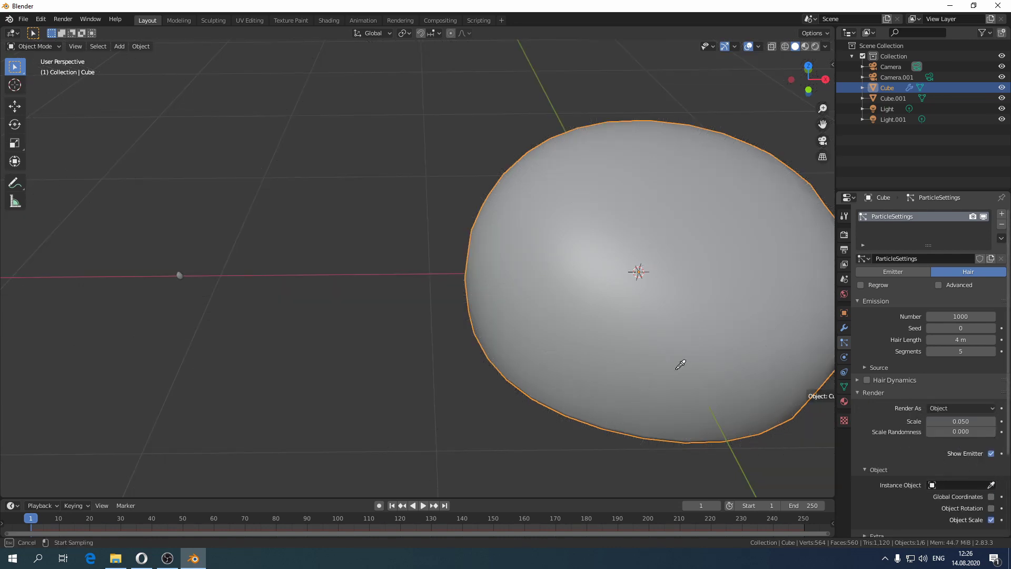
{"action": "left_click", "coordinate": [182, 271]}
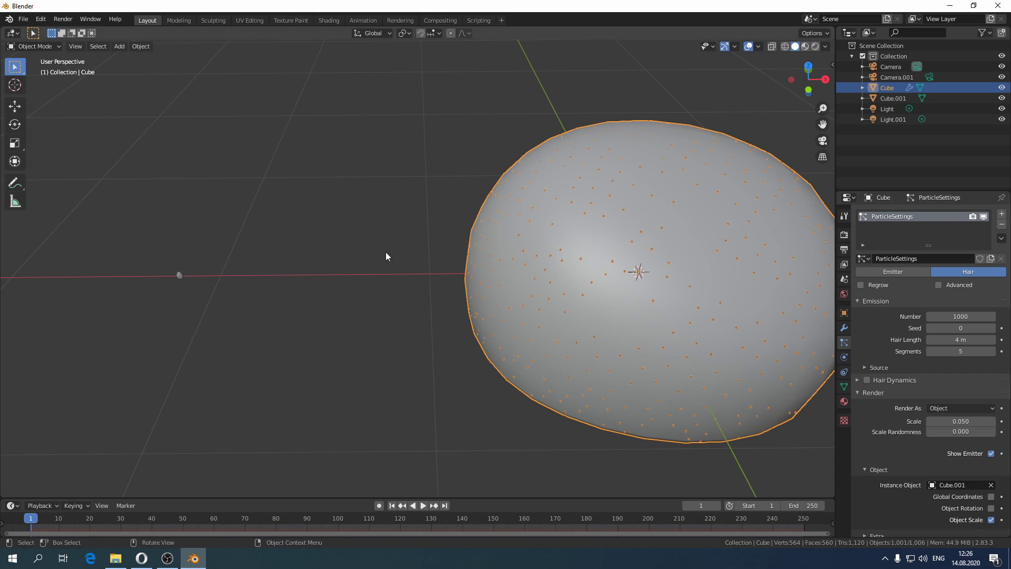
Step: Set the dome's particle number to 637, the hair segments to 12 and the particle render scale to 0.310
{"action": "middle_click_drag", "start_coordinate": [563, 258], "coordinate": [429, 222]}
{"action": "left_click_drag", "start_coordinate": [961, 316], "coordinate": [946, 317]}
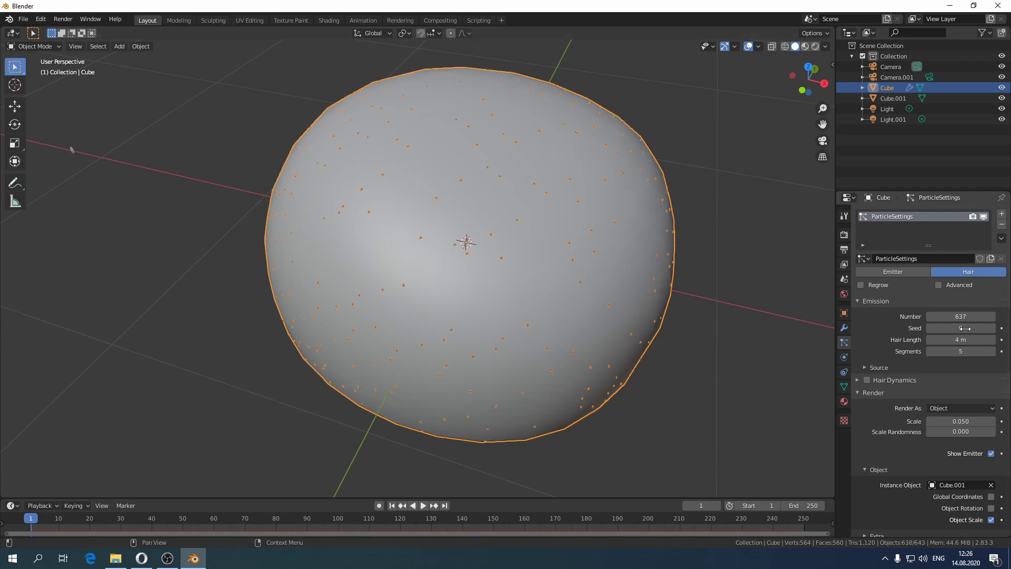
{"action": "left_click_drag", "start_coordinate": [963, 327], "coordinate": [973, 352]}
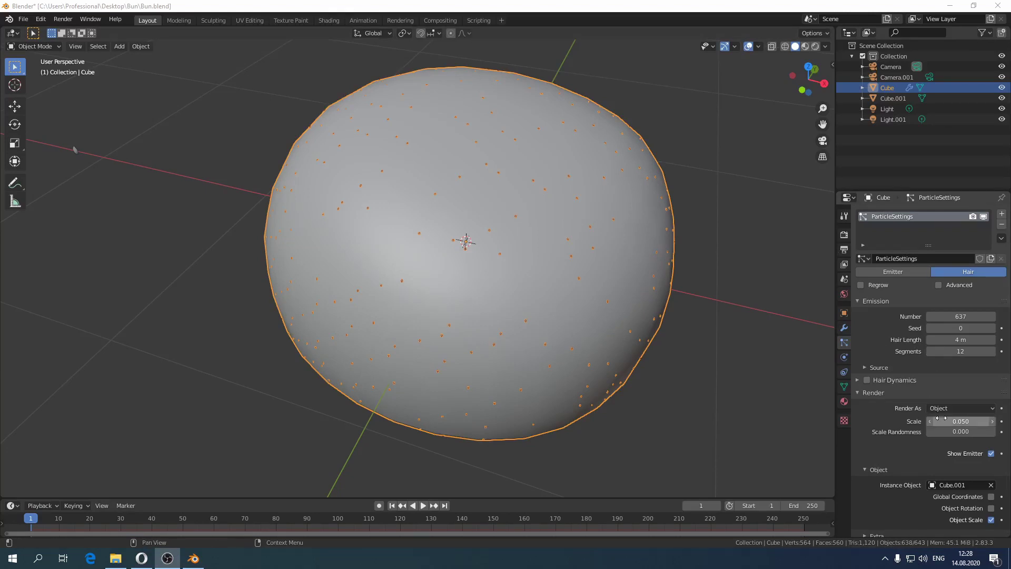
{"action": "left_click_drag", "start_coordinate": [941, 418], "coordinate": [990, 418]}
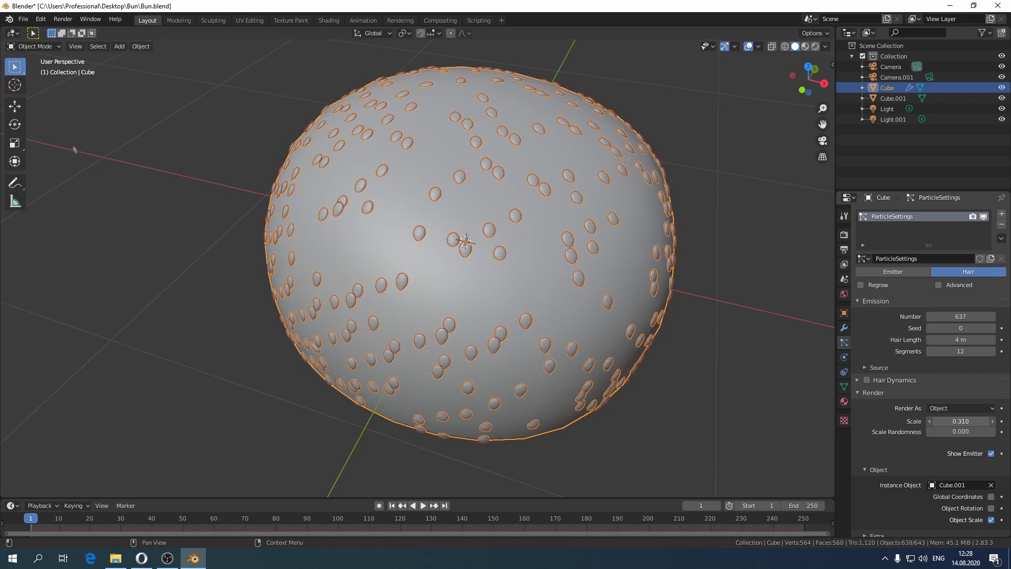
Step: Enable the advanced hair options and particle rotation, with orientation axis Normal-Tangent and Randomize Phase 1.985
{"action": "left_click", "coordinate": [859, 393]}
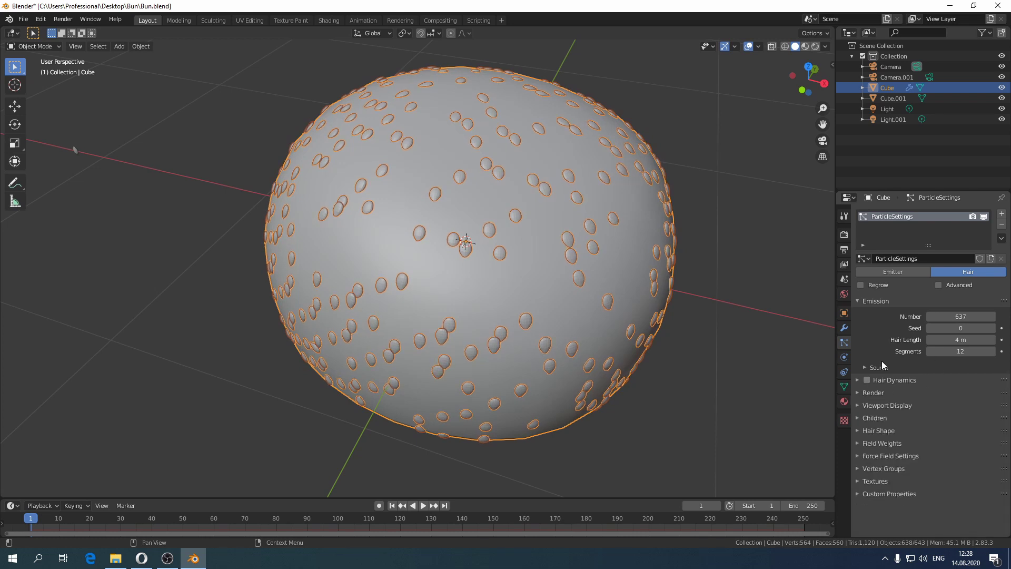
{"action": "left_click", "coordinate": [939, 285]}
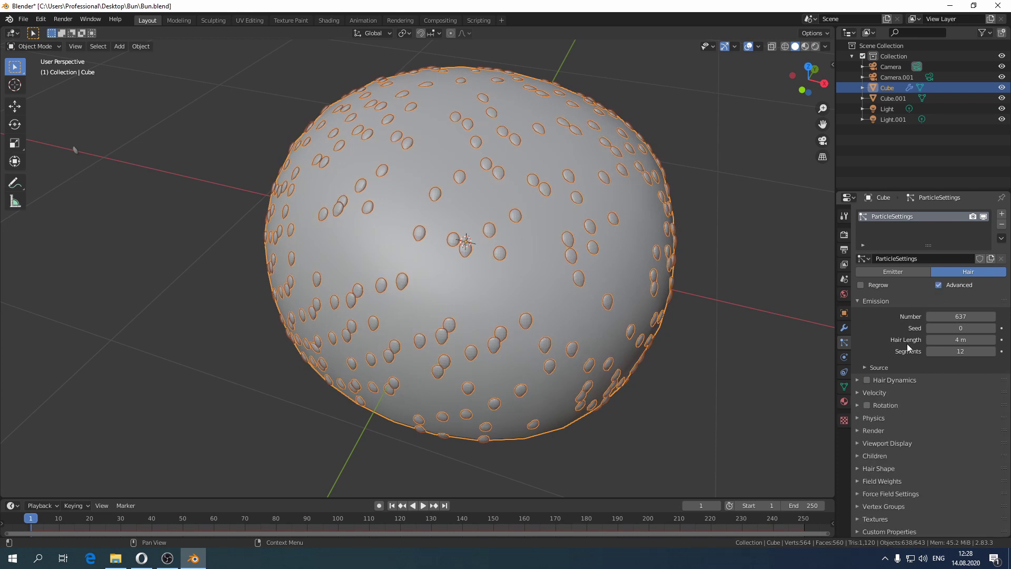
{"action": "left_click", "coordinate": [867, 405]}
{"action": "left_click", "coordinate": [856, 406]}
{"action": "scroll", "coordinate": [902, 413], "scroll_direction": "down", "scroll_amount": 1}
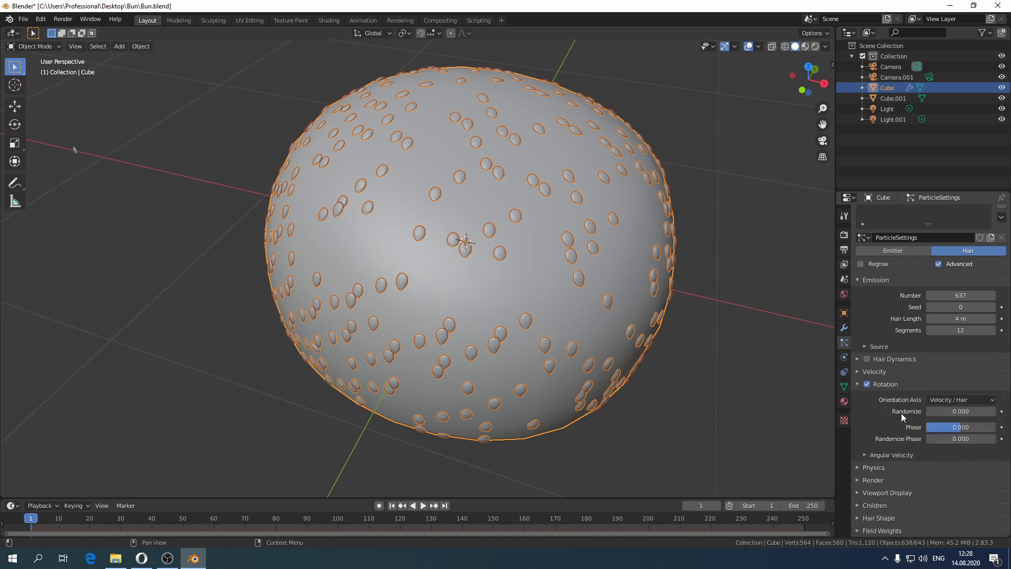
{"action": "left_click", "coordinate": [944, 399]}
{"action": "left_click", "coordinate": [947, 434]}
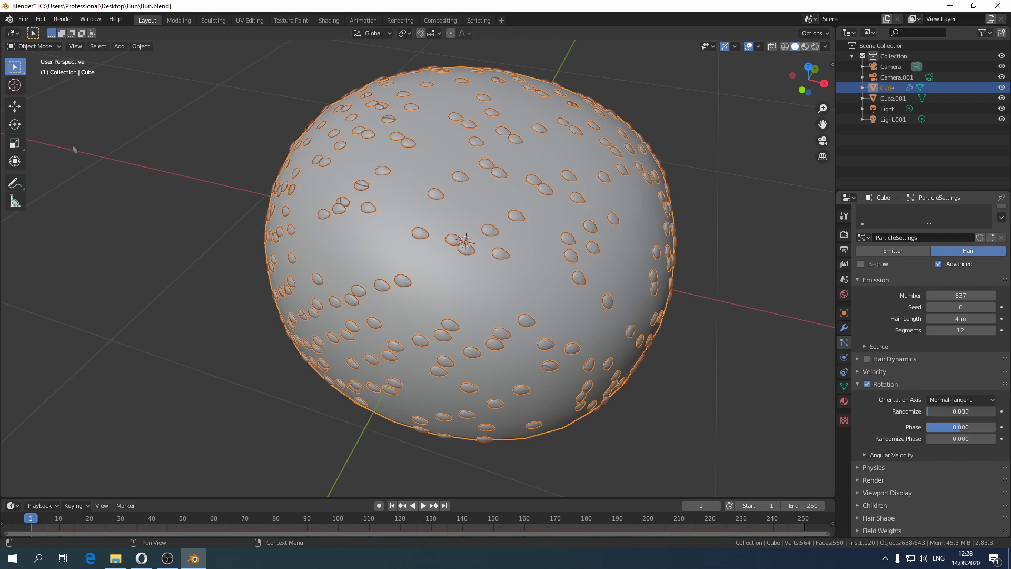
{"action": "left_click_drag", "start_coordinate": [963, 412], "coordinate": [994, 439]}
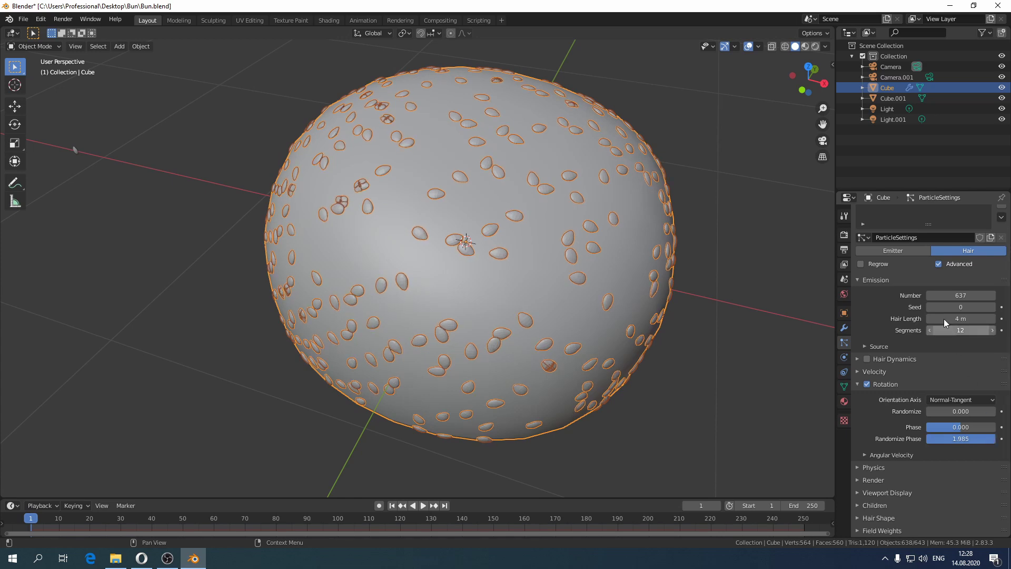
Step: Set the particle seed to 3, the number to 690 and the hair segments to 15
{"action": "left_click", "coordinate": [961, 307]}
{"action": "type", "text": "10"}
{"action": "key", "text": "Return"}
{"action": "scroll", "coordinate": [961, 307], "scroll_direction": "down", "scroll_amount": 7, "text": "ctrl"}
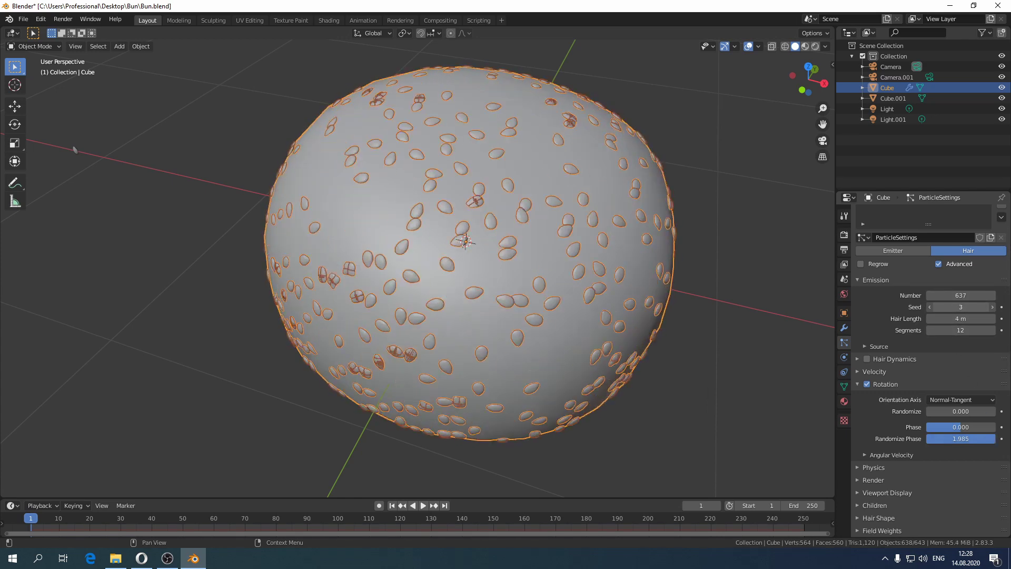
{"action": "scroll", "coordinate": [961, 295], "scroll_direction": "down", "scroll_amount": 4, "text": "ctrl"}
{"action": "scroll", "coordinate": [961, 295], "scroll_direction": "down", "scroll_amount": 20, "text": "ctrl"}
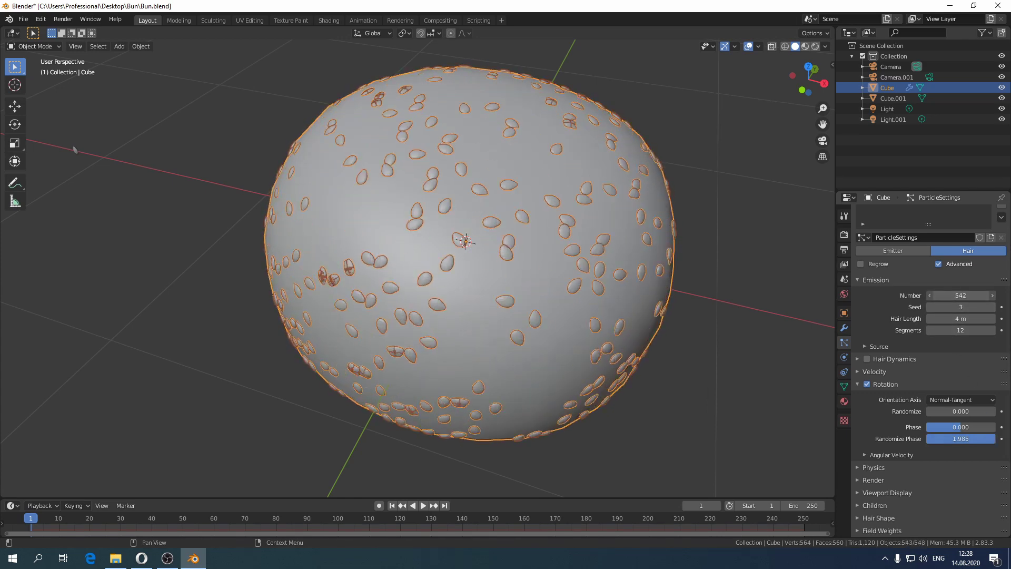
{"action": "scroll", "coordinate": [961, 295], "scroll_direction": "up", "scroll_amount": 20, "text": "ctrl"}
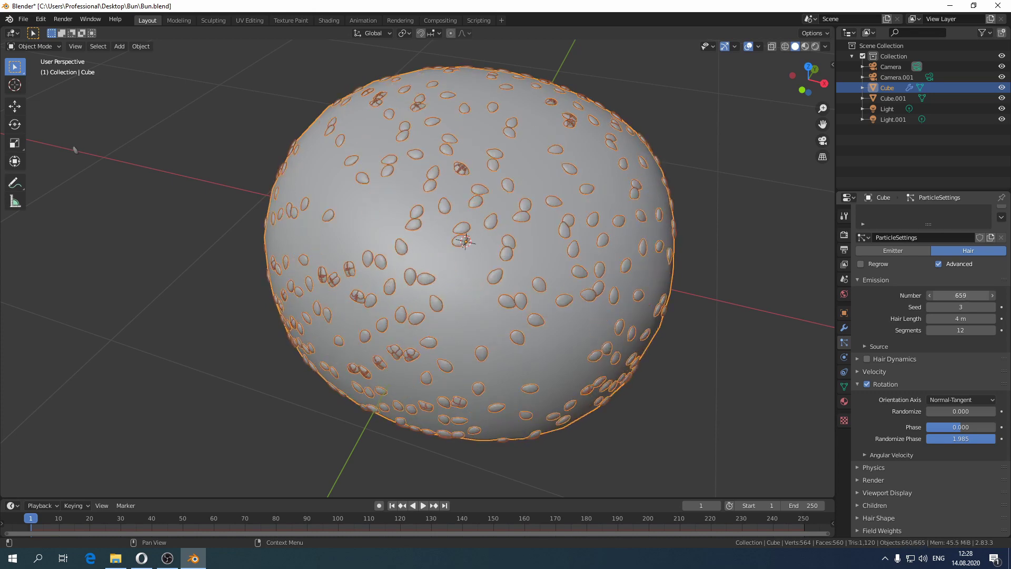
{"action": "scroll", "coordinate": [961, 295], "scroll_direction": "down", "scroll_amount": 20, "text": "ctrl"}
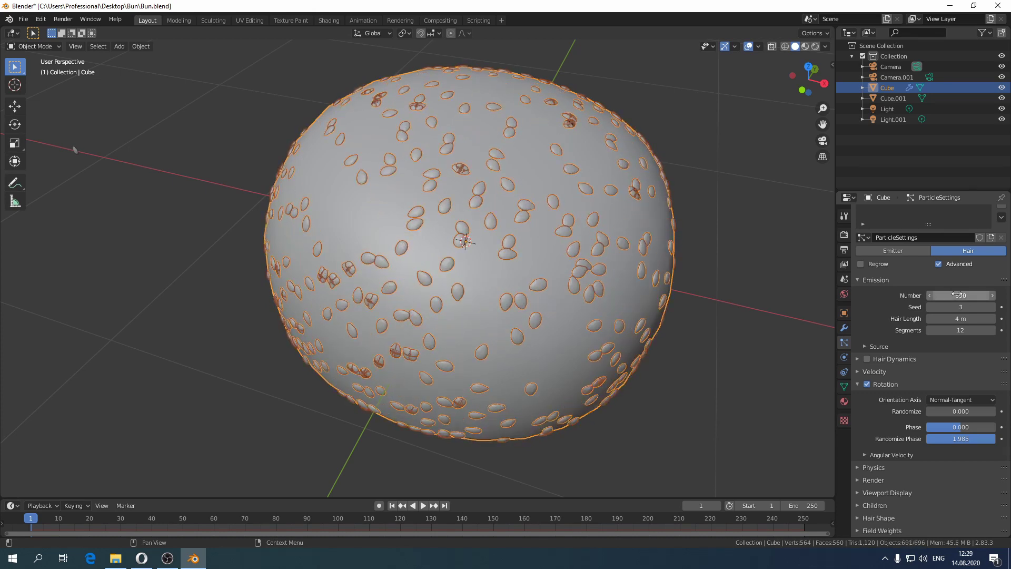
{"action": "key", "text": "Return"}
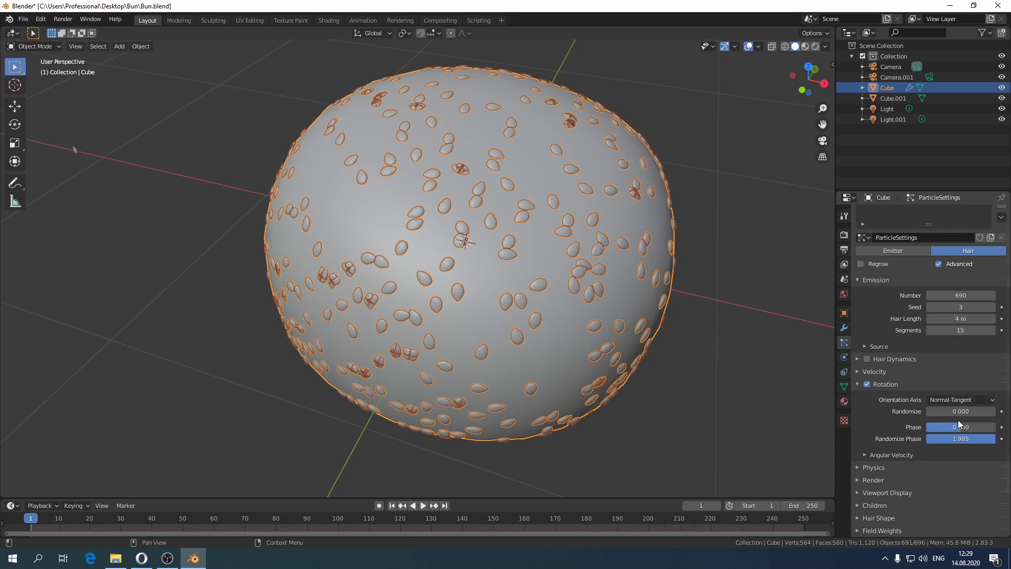
Step: Set the particle rotation's Randomize to 0.134, Phase to 0.448 and Randomize Phase to 1.821, and the seed to 5
{"action": "mouse_move", "coordinate": [962, 427]}
{"action": "left_mouse_down"}
{"action": "mouse_move", "coordinate": [984, 427]}
{"action": "mouse_move", "coordinate": [952, 412]}
{"action": "mouse_move", "coordinate": [919, 435]}
{"action": "mouse_move", "coordinate": [958, 435]}
{"action": "mouse_move", "coordinate": [951, 438]}
{"action": "left_mouse_up"}
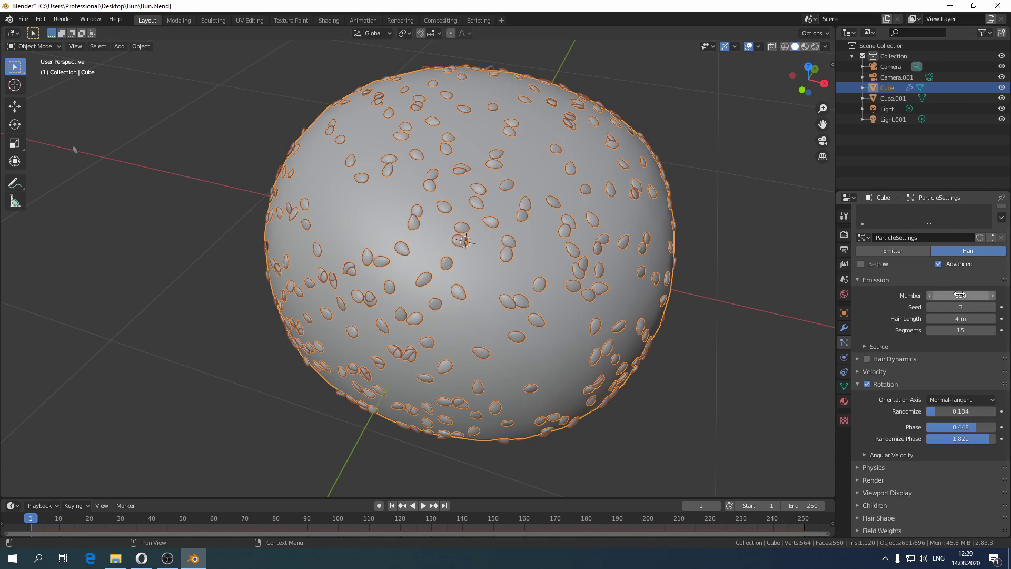
{"action": "left_click_drag", "start_coordinate": [959, 307], "coordinate": [973, 307]}
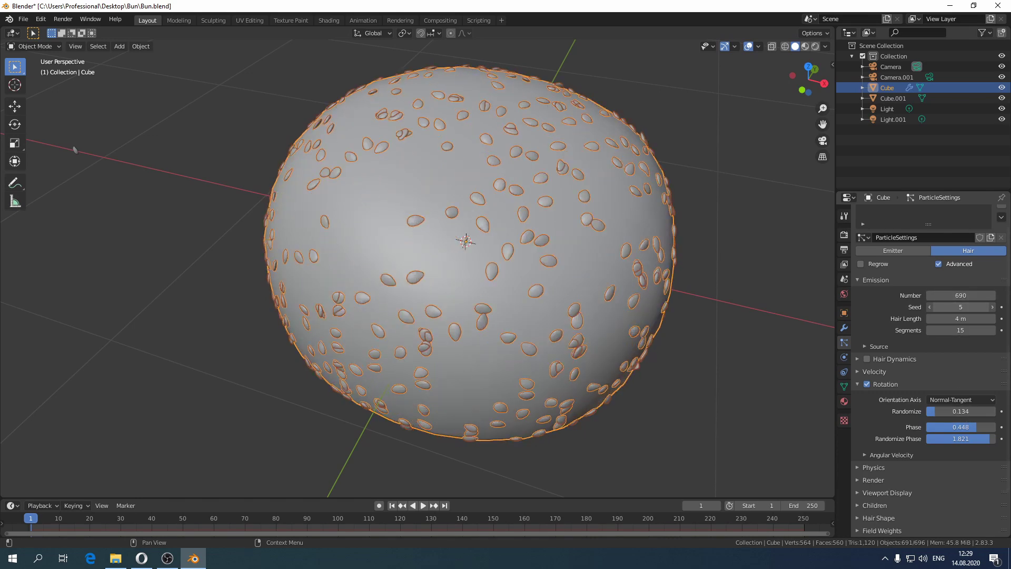
Step: Switch the dome to Weight Paint mode and paint weight 1.000 over its crown and down one side
{"action": "mouse_move", "coordinate": [574, 252]}
{"action": "middle_mouse_down"}
{"action": "mouse_move", "coordinate": [583, 245]}
{"action": "mouse_move", "coordinate": [564, 250]}
{"action": "middle_mouse_up"}
{"action": "left_click", "coordinate": [31, 47]}
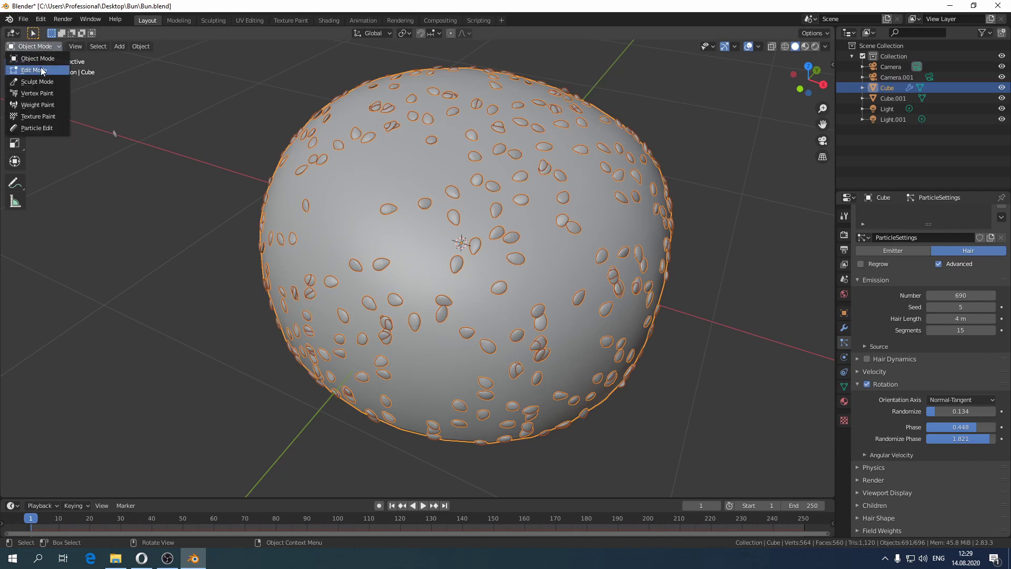
{"action": "left_click", "coordinate": [43, 104]}
{"action": "middle_click_drag", "start_coordinate": [574, 232], "coordinate": [505, 235]}
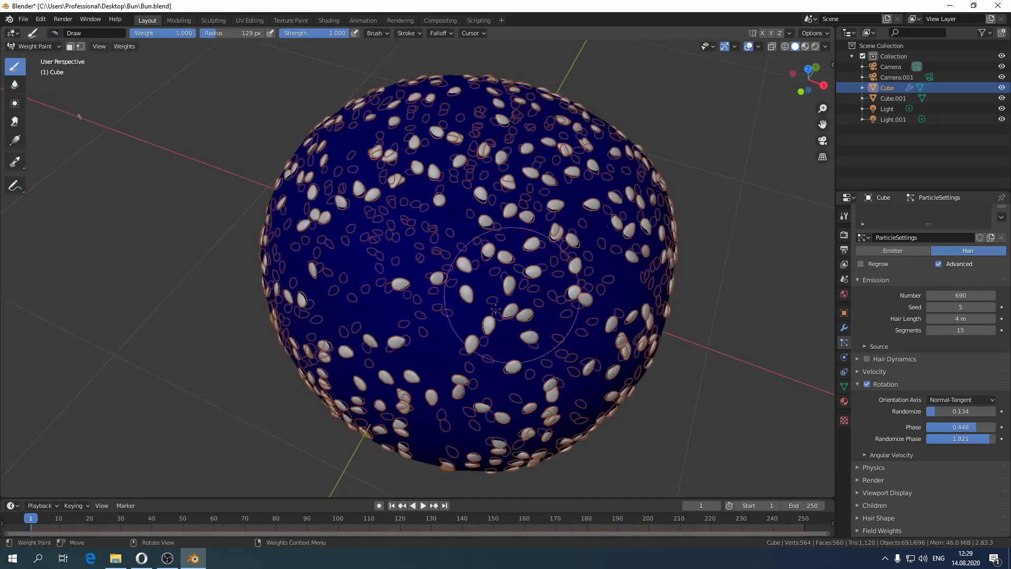
{"action": "mouse_move", "coordinate": [506, 234]}
{"action": "left_mouse_down"}
{"action": "mouse_move", "coordinate": [474, 269]}
{"action": "mouse_move", "coordinate": [504, 238]}
{"action": "mouse_move", "coordinate": [558, 263]}
{"action": "mouse_move", "coordinate": [585, 242]}
{"action": "mouse_move", "coordinate": [569, 185]}
{"action": "mouse_move", "coordinate": [486, 141]}
{"action": "mouse_move", "coordinate": [421, 159]}
{"action": "mouse_move", "coordinate": [337, 237]}
{"action": "left_mouse_up"}
{"action": "mouse_move", "coordinate": [337, 237]}
{"action": "middle_mouse_down"}
{"action": "mouse_move", "coordinate": [514, 215]}
{"action": "mouse_move", "coordinate": [495, 210]}
{"action": "middle_mouse_up"}
{"action": "mouse_move", "coordinate": [495, 211]}
{"action": "left_mouse_down"}
{"action": "mouse_move", "coordinate": [505, 174]}
{"action": "mouse_move", "coordinate": [474, 195]}
{"action": "left_mouse_up"}
{"action": "middle_click_drag", "start_coordinate": [474, 195], "coordinate": [477, 208]}
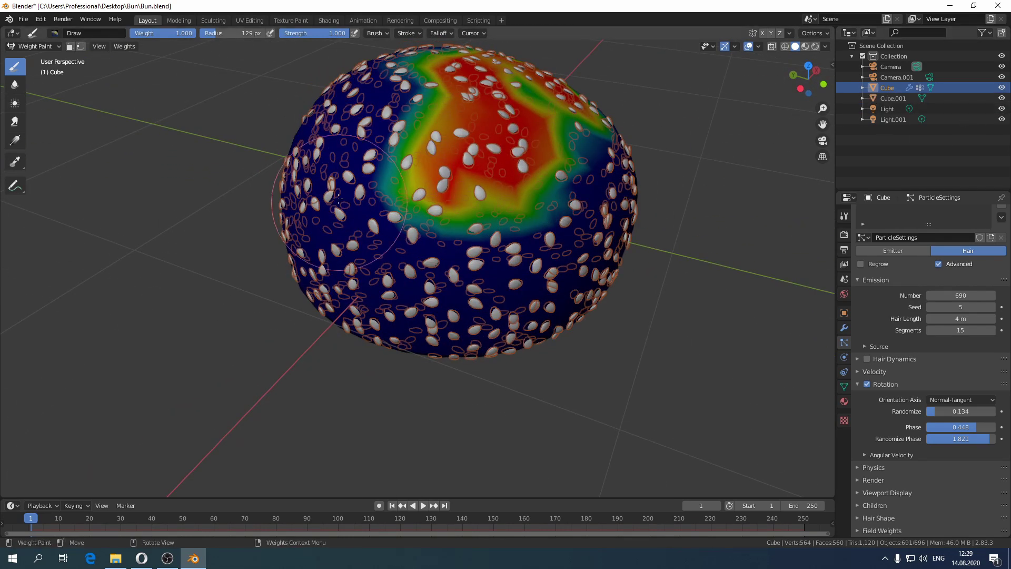
{"action": "middle_click_drag", "start_coordinate": [501, 216], "coordinate": [524, 219]}
{"action": "left_click_drag", "start_coordinate": [524, 219], "coordinate": [464, 216]}
{"action": "mouse_move", "coordinate": [463, 216]}
{"action": "middle_mouse_down"}
{"action": "mouse_move", "coordinate": [477, 219]}
{"action": "mouse_move", "coordinate": [400, 185]}
{"action": "mouse_move", "coordinate": [387, 223]}
{"action": "mouse_move", "coordinate": [330, 233]}
{"action": "mouse_move", "coordinate": [346, 234]}
{"action": "middle_mouse_up"}
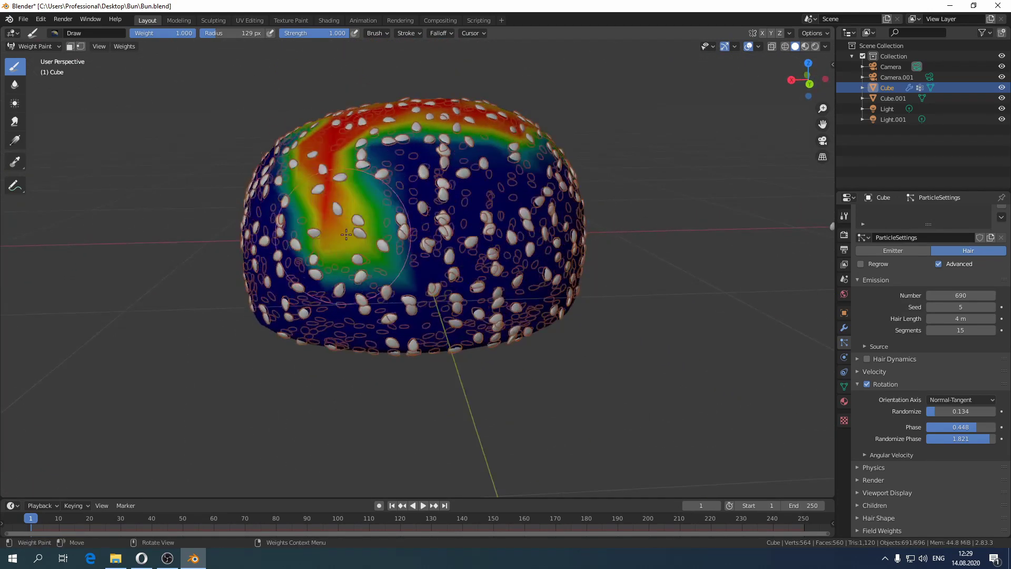
Step: Paint weight 1.000 around the dome's upper sides, keeping the lower band unpainted
{"action": "mouse_move", "coordinate": [404, 136]}
{"action": "left_mouse_down"}
{"action": "mouse_move", "coordinate": [474, 174]}
{"action": "mouse_move", "coordinate": [566, 176]}
{"action": "left_mouse_up"}
{"action": "middle_click_drag", "start_coordinate": [566, 176], "coordinate": [404, 200]}
{"action": "mouse_move", "coordinate": [403, 200]}
{"action": "left_mouse_down"}
{"action": "mouse_move", "coordinate": [474, 221]}
{"action": "mouse_move", "coordinate": [506, 247]}
{"action": "left_mouse_up"}
{"action": "middle_click_drag", "start_coordinate": [506, 248], "coordinate": [337, 252]}
{"action": "mouse_move", "coordinate": [336, 252]}
{"action": "left_mouse_down"}
{"action": "mouse_move", "coordinate": [474, 232]}
{"action": "mouse_move", "coordinate": [532, 201]}
{"action": "left_mouse_up"}
{"action": "middle_click_drag", "start_coordinate": [532, 200], "coordinate": [358, 227]}
{"action": "mouse_move", "coordinate": [357, 227]}
{"action": "left_mouse_down"}
{"action": "mouse_move", "coordinate": [547, 222]}
{"action": "mouse_move", "coordinate": [350, 284]}
{"action": "left_mouse_up"}
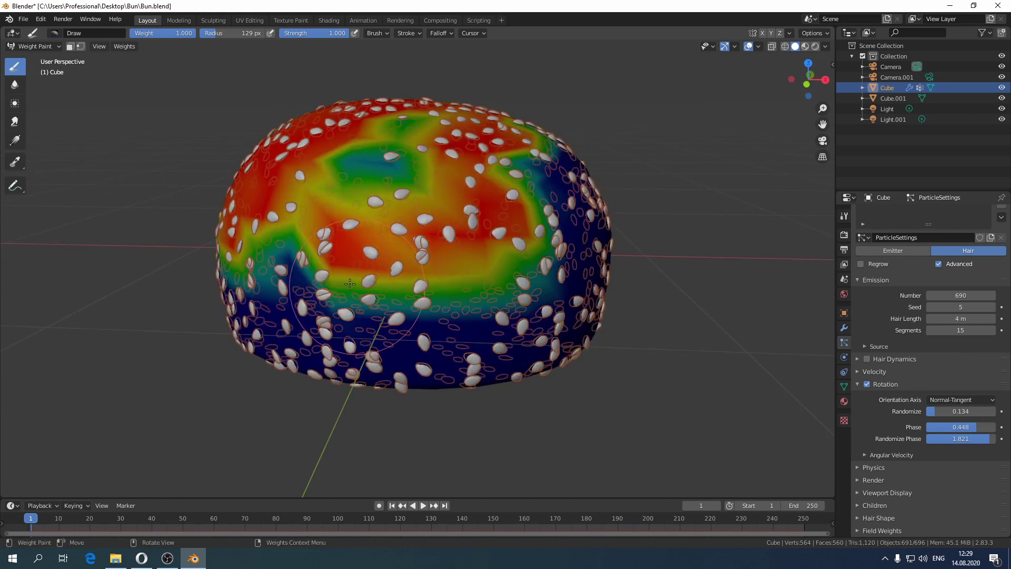
{"action": "mouse_move", "coordinate": [336, 263]}
{"action": "middle_mouse_down"}
{"action": "mouse_move", "coordinate": [306, 247]}
{"action": "mouse_move", "coordinate": [358, 223]}
{"action": "middle_mouse_up"}
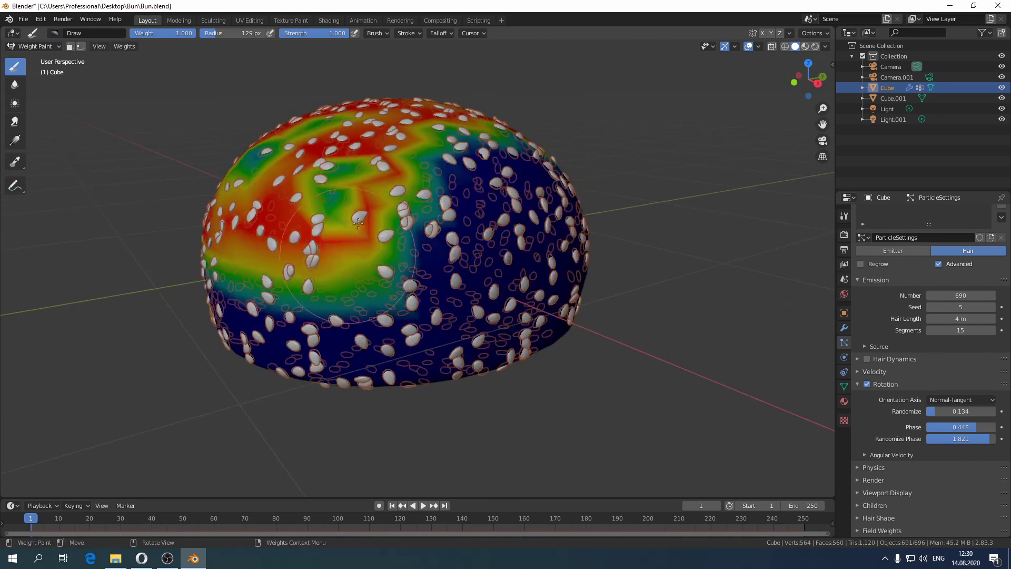
{"action": "mouse_move", "coordinate": [364, 248]}
{"action": "left_mouse_down"}
{"action": "mouse_move", "coordinate": [490, 190]}
{"action": "mouse_move", "coordinate": [532, 237]}
{"action": "left_mouse_up"}
{"action": "middle_click_drag", "start_coordinate": [532, 237], "coordinate": [342, 223]}
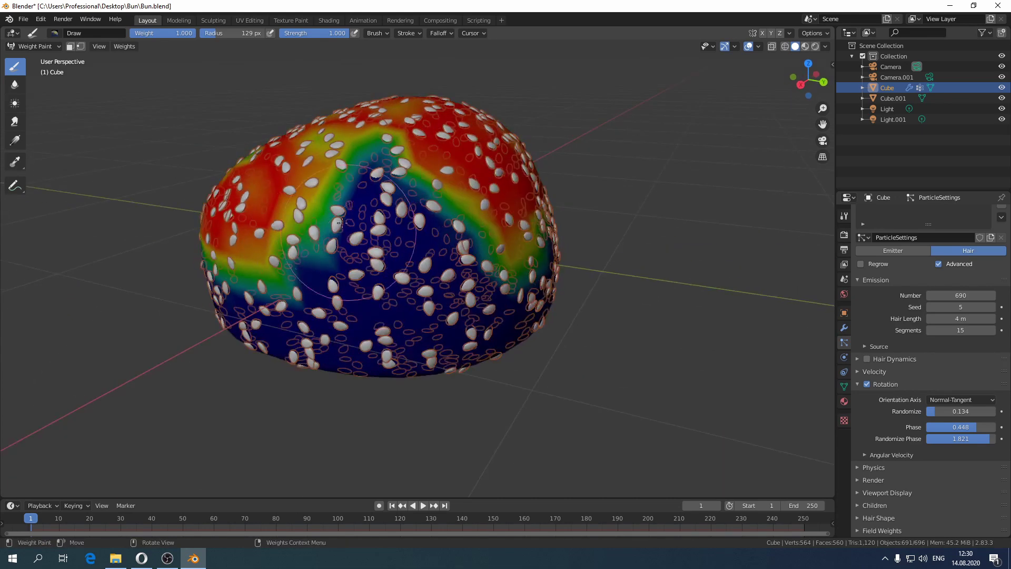
{"action": "middle_click_drag", "start_coordinate": [417, 302], "coordinate": [471, 224]}
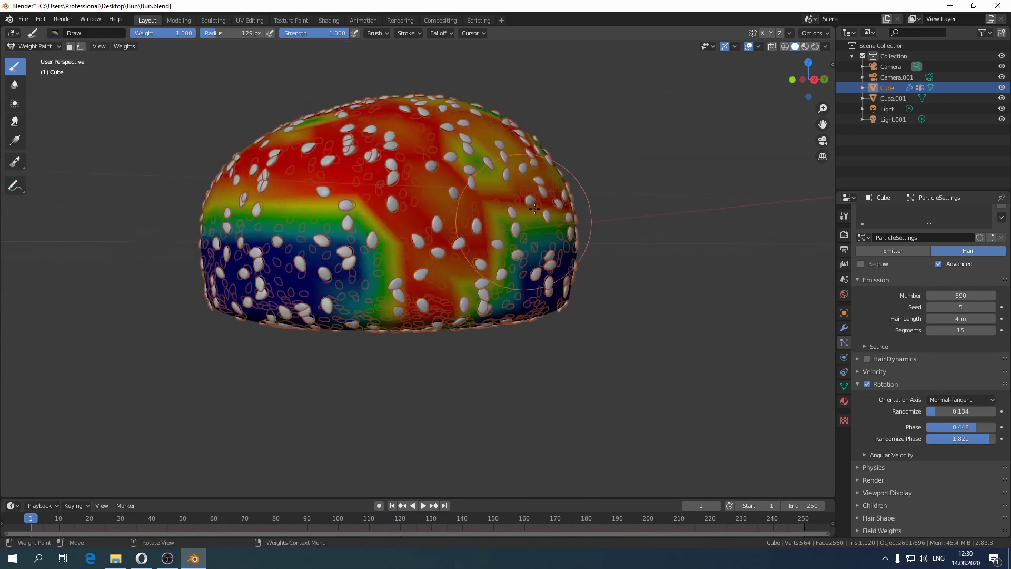
Step: Undo the weight stroke that runs down to the dome's base and even out the painting around its upper half
{"action": "key", "text": "ctrl+z"}
{"action": "left_click", "coordinate": [442, 245]}
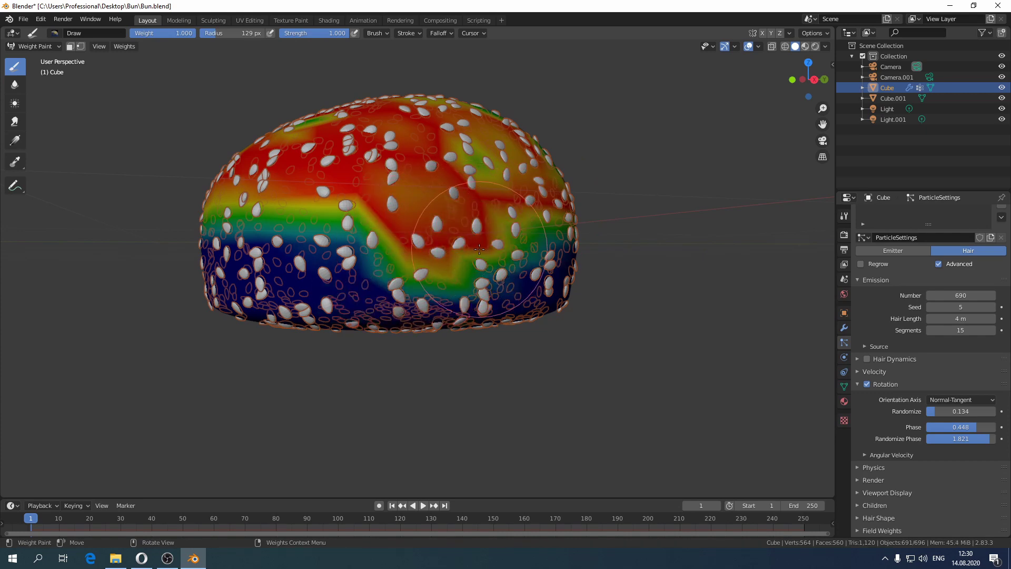
{"action": "middle_click_drag", "start_coordinate": [437, 253], "coordinate": [606, 232]}
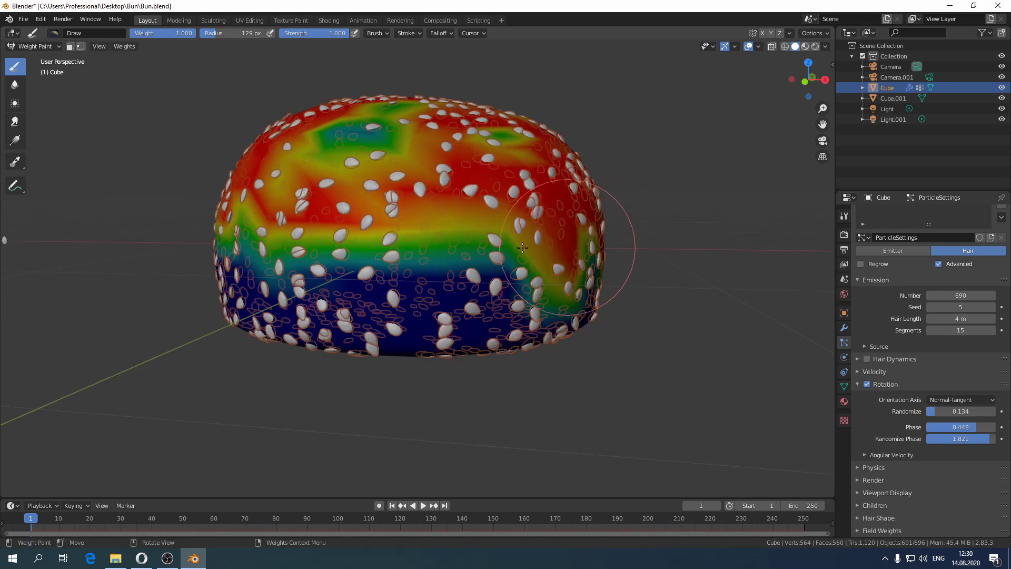
{"action": "mouse_move", "coordinate": [506, 266]}
{"action": "middle_mouse_down"}
{"action": "mouse_move", "coordinate": [484, 264]}
{"action": "mouse_move", "coordinate": [801, 282]}
{"action": "mouse_move", "coordinate": [421, 248]}
{"action": "middle_mouse_up"}
{"action": "scroll", "coordinate": [326, 225], "scroll_direction": "up", "scroll_amount": 2}
{"action": "mouse_move", "coordinate": [325, 226]}
{"action": "middle_mouse_down"}
{"action": "mouse_move", "coordinate": [480, 274]}
{"action": "mouse_move", "coordinate": [201, 148]}
{"action": "middle_mouse_up"}
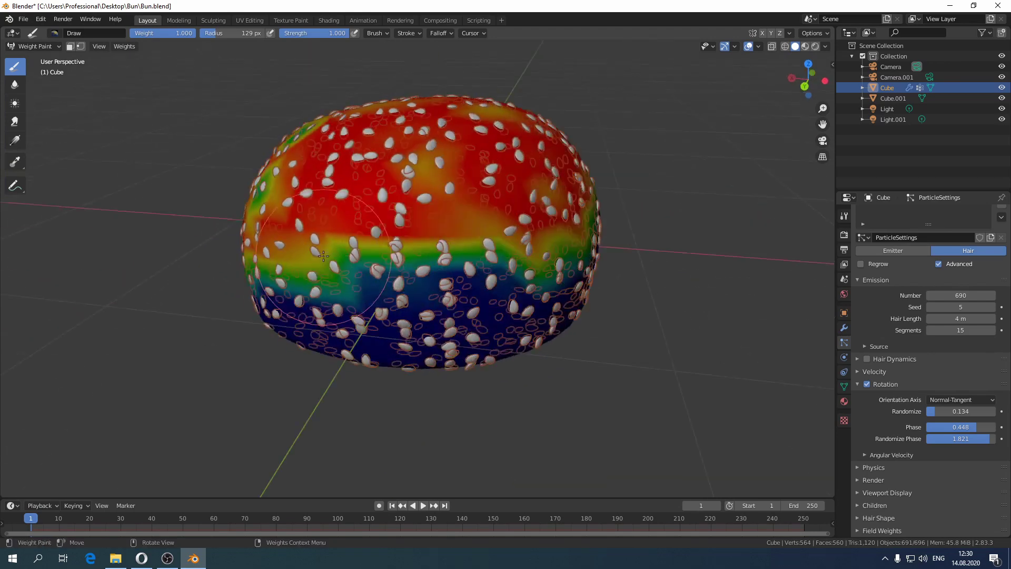
Step: Return to Object Mode and assign the painted vertex group Group to the particle system's Density
{"action": "left_click", "coordinate": [40, 47]}
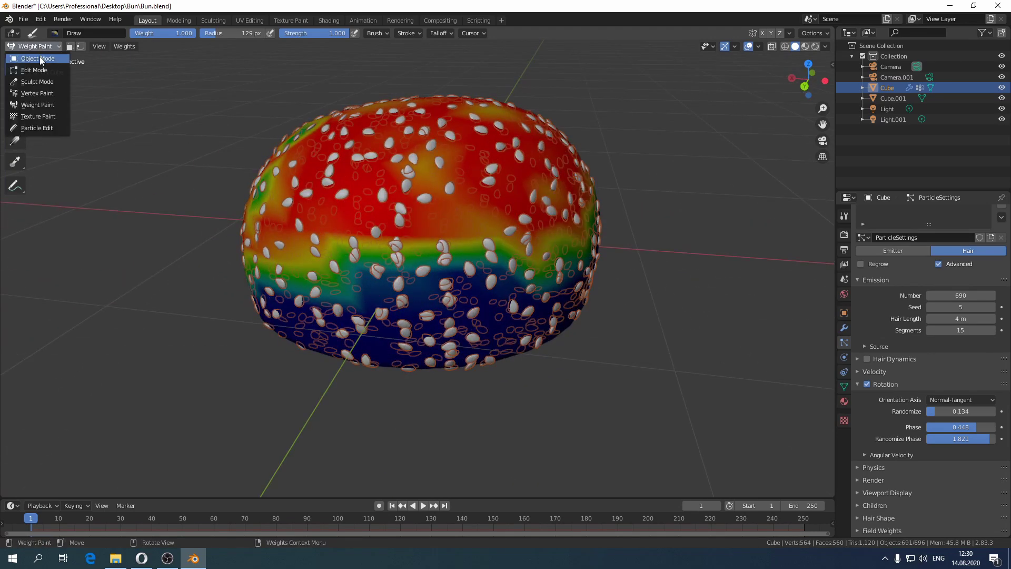
{"action": "left_click", "coordinate": [40, 59]}
{"action": "middle_click_drag", "start_coordinate": [615, 260], "coordinate": [557, 275]}
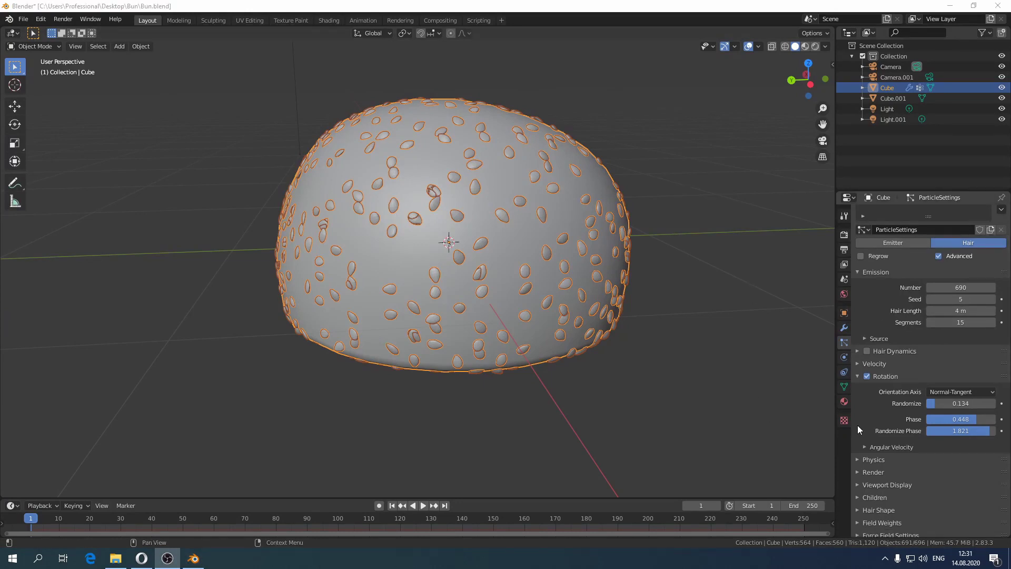
{"action": "scroll", "coordinate": [886, 437], "scroll_direction": "down", "scroll_amount": 2}
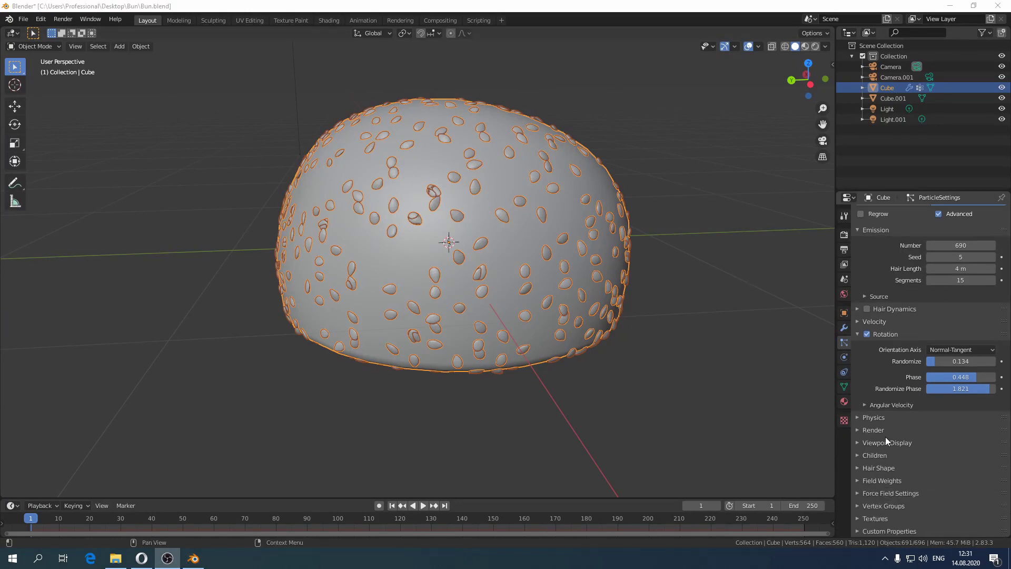
{"action": "left_click", "coordinate": [885, 505]}
{"action": "scroll", "coordinate": [895, 474], "scroll_direction": "down", "scroll_amount": 3}
{"action": "left_click", "coordinate": [940, 438]}
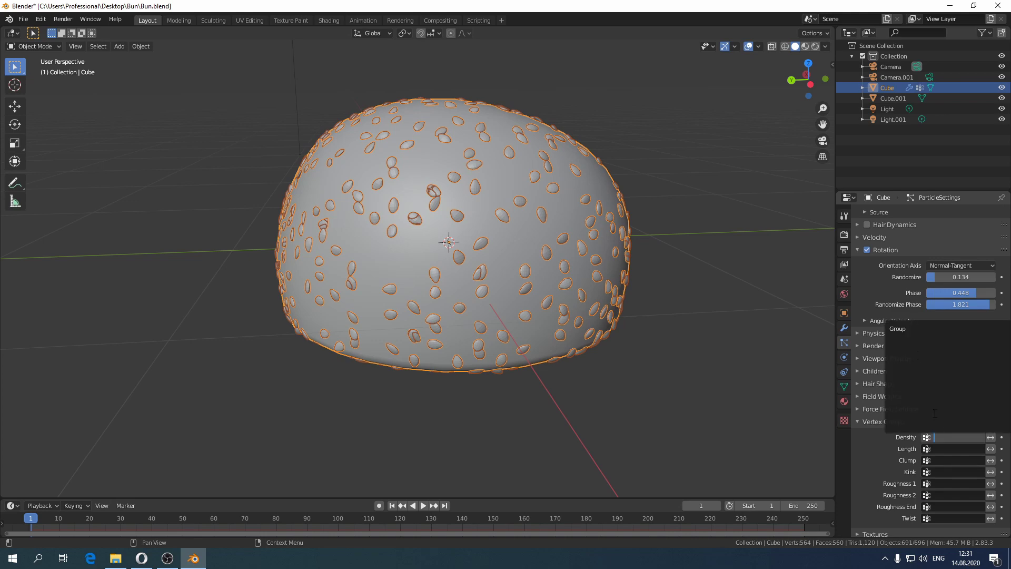
{"action": "left_click", "coordinate": [897, 328]}
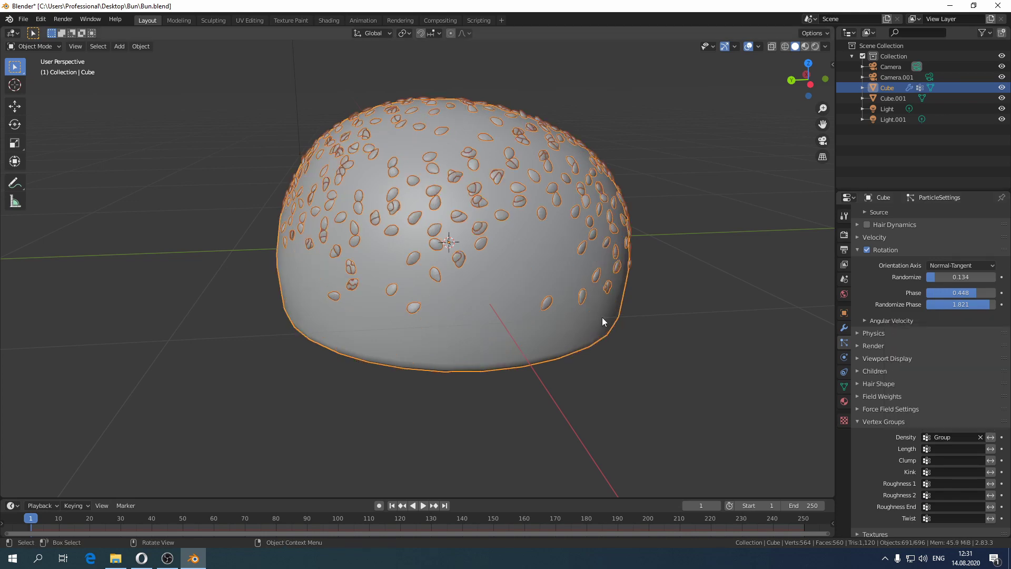
Step: Set the rotation's Randomize to 0.246, Phase to -0.194 and Randomize Phase to 2.000, and adjust the particle seed and number
{"action": "middle_click_drag", "start_coordinate": [603, 318], "coordinate": [511, 339]}
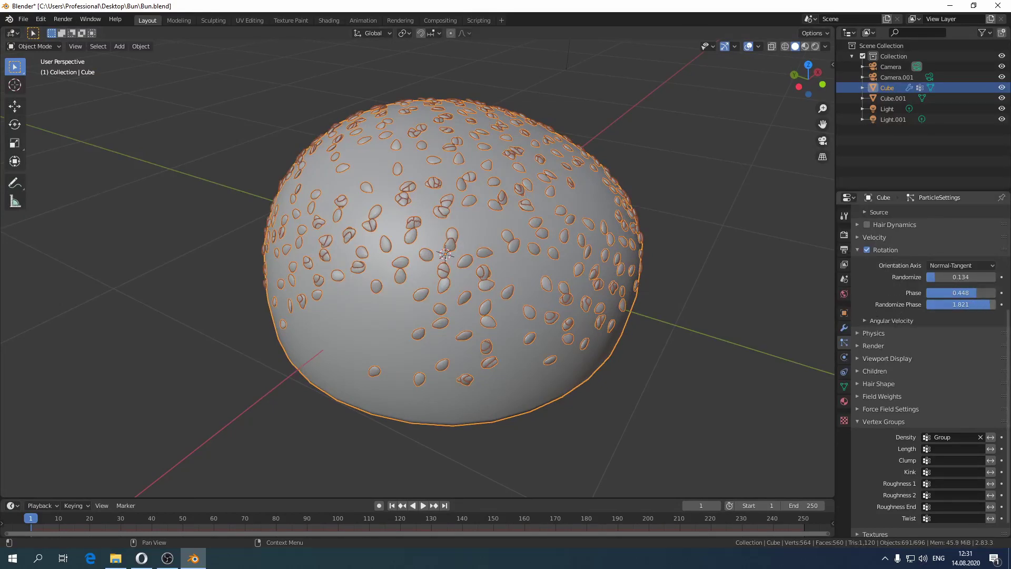
{"action": "left_click_drag", "start_coordinate": [961, 304], "coordinate": [943, 277]}
{"action": "left_click", "coordinate": [877, 238]}
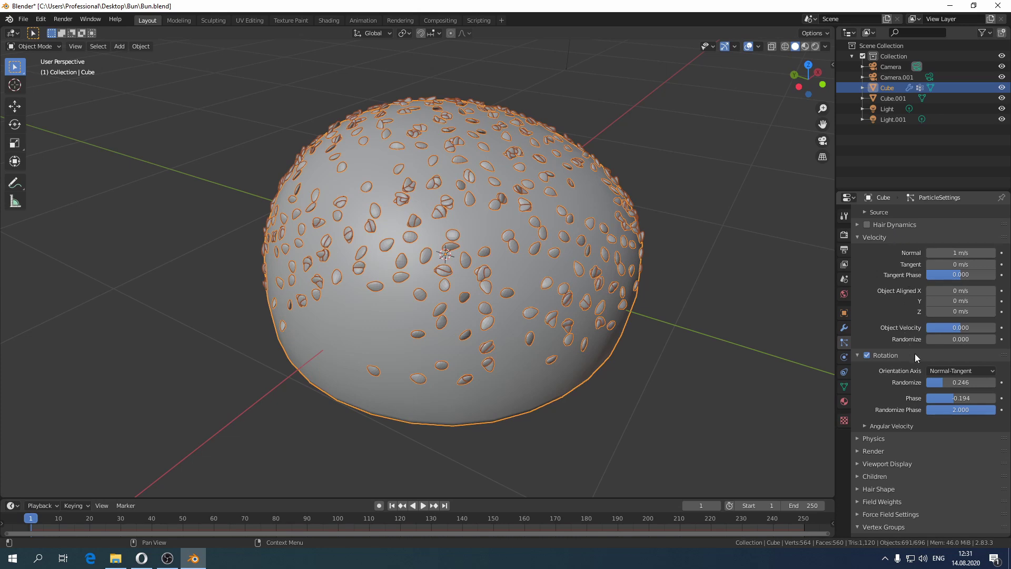
{"action": "scroll", "coordinate": [916, 354], "scroll_direction": "up", "scroll_amount": 3}
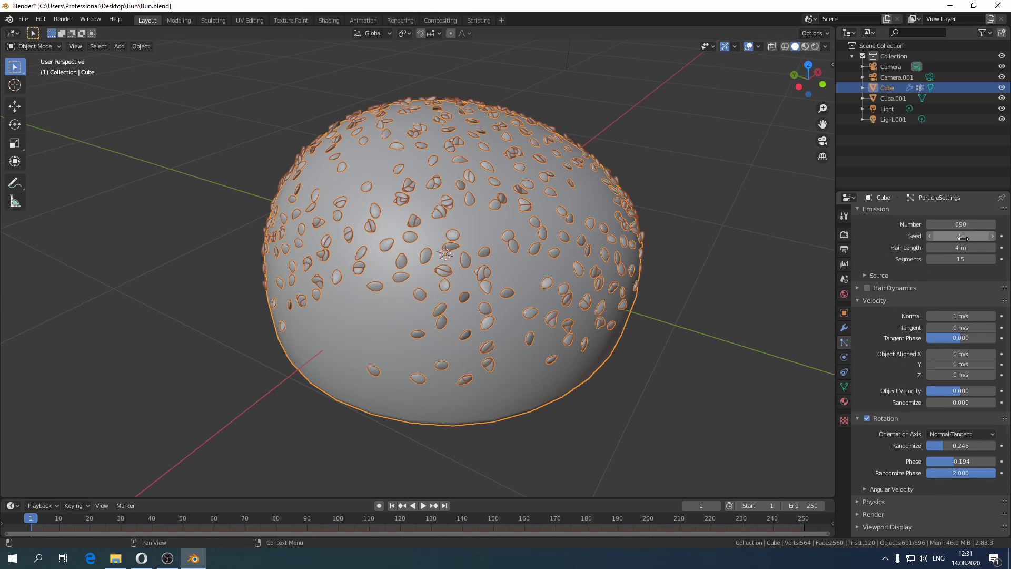
{"action": "mouse_move", "coordinate": [948, 235]}
{"action": "left_mouse_down"}
{"action": "mouse_move", "coordinate": [980, 236]}
{"action": "mouse_move", "coordinate": [932, 224]}
{"action": "mouse_move", "coordinate": [941, 225]}
{"action": "left_mouse_up"}
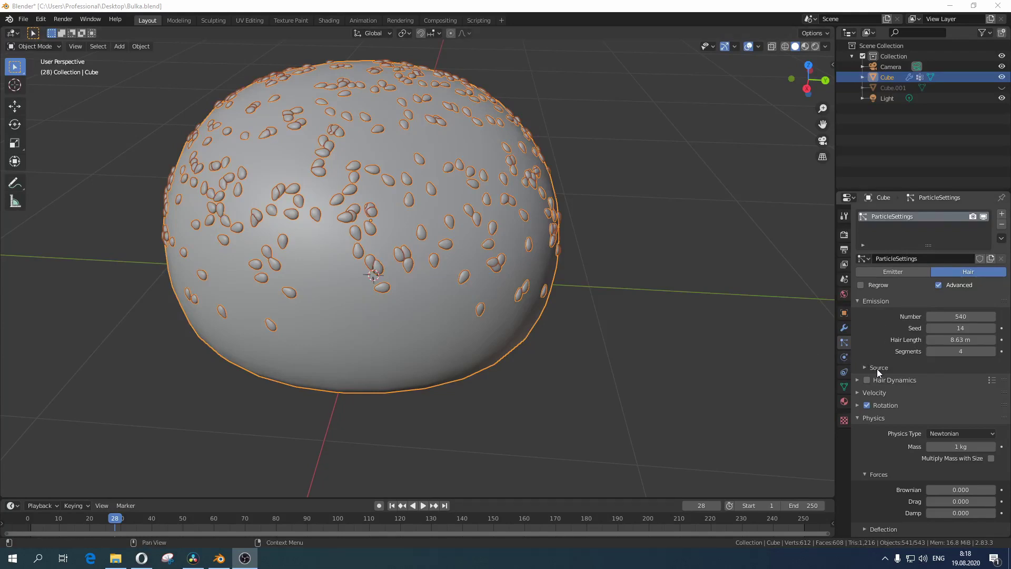
Step: Set the particle emission source's distribution to Jittered and check the seeds' spread over the dome
{"action": "left_click", "coordinate": [877, 367]}
{"action": "left_click", "coordinate": [953, 405]}
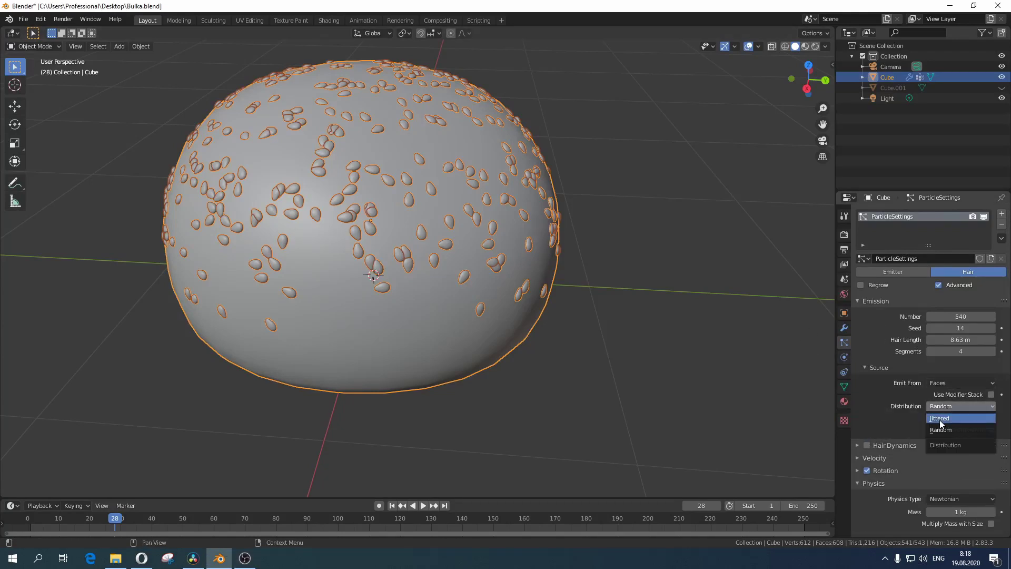
{"action": "left_click", "coordinate": [943, 416]}
{"action": "left_click", "coordinate": [991, 418]}
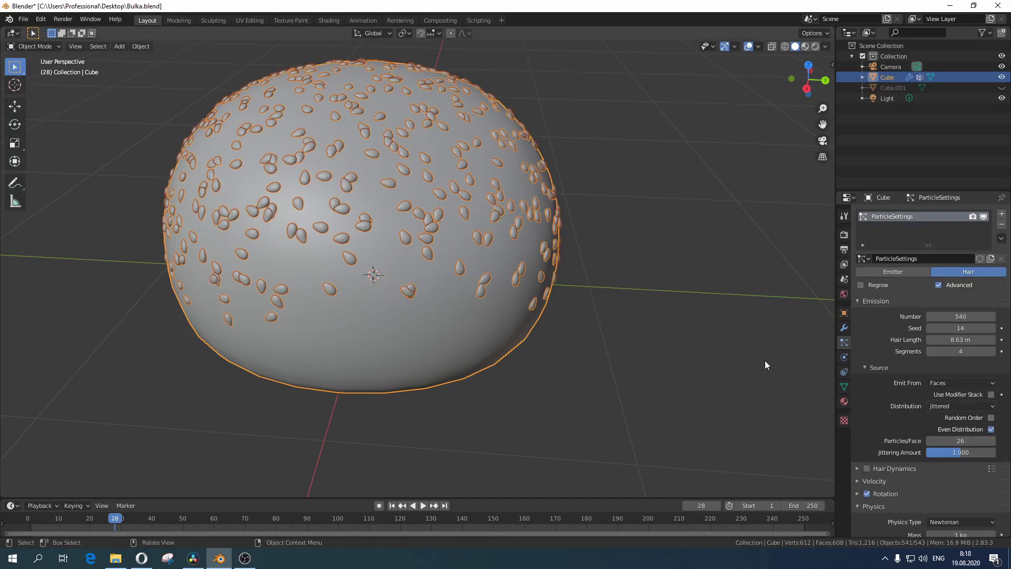
{"action": "mouse_move", "coordinate": [456, 290]}
{"action": "middle_mouse_down"}
{"action": "mouse_move", "coordinate": [432, 273]}
{"action": "mouse_move", "coordinate": [439, 291]}
{"action": "middle_mouse_up"}
{"action": "key", "text": "shift"}
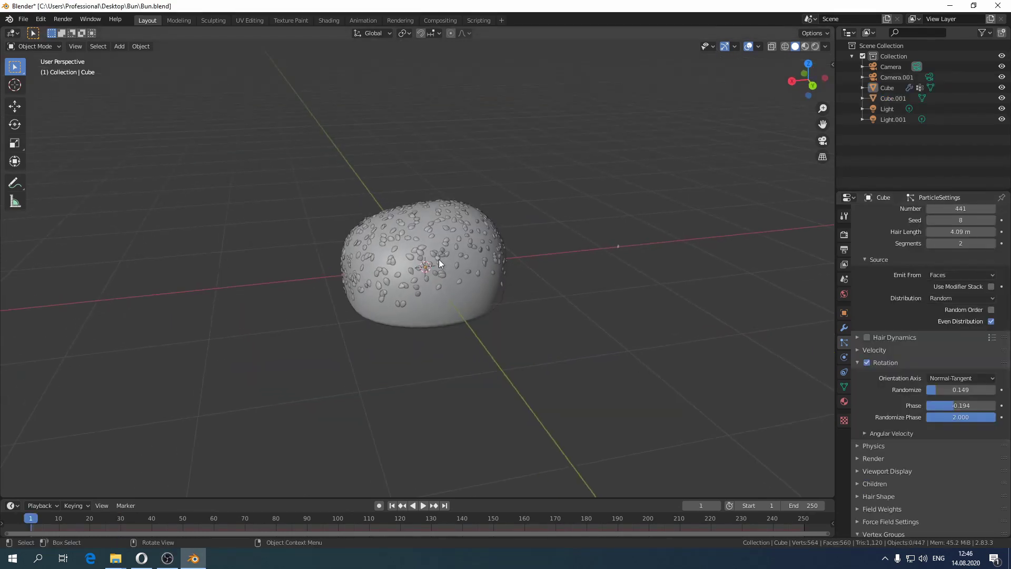
Step: Apply smooth shading to the original seed object beside the dome and hide that object in the viewport
{"action": "scroll", "coordinate": [438, 259], "scroll_direction": "up", "scroll_amount": 6}
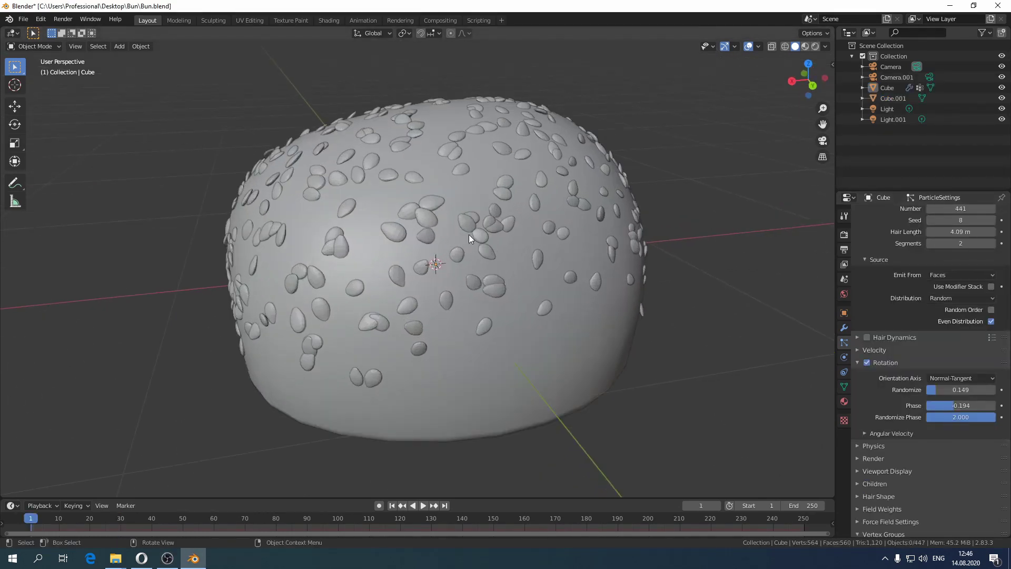
{"action": "scroll", "coordinate": [521, 215], "scroll_direction": "down", "scroll_amount": 6}
{"action": "middle_click_drag", "start_coordinate": [542, 221], "coordinate": [689, 215]}
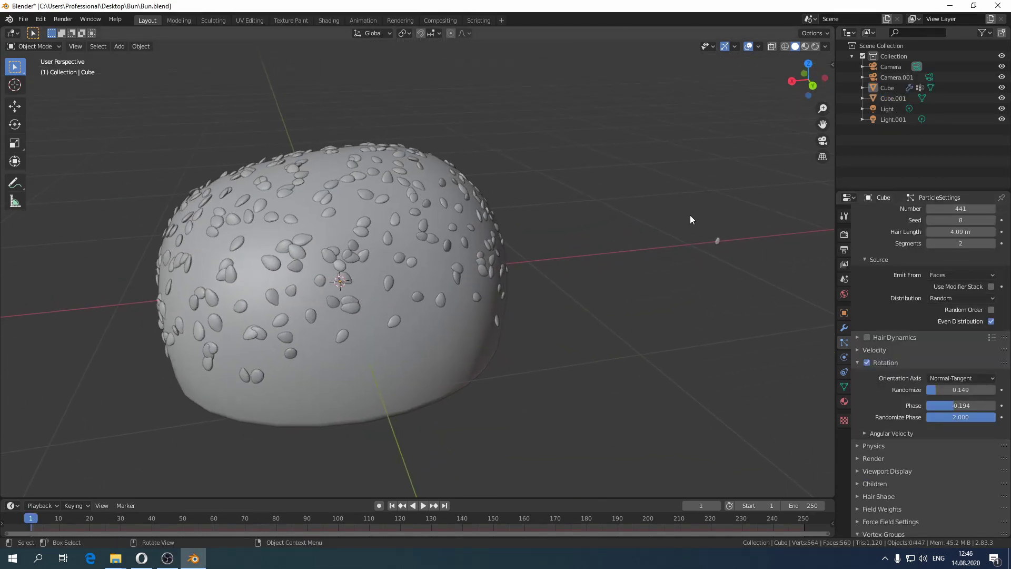
{"action": "right_click", "coordinate": [725, 243]}
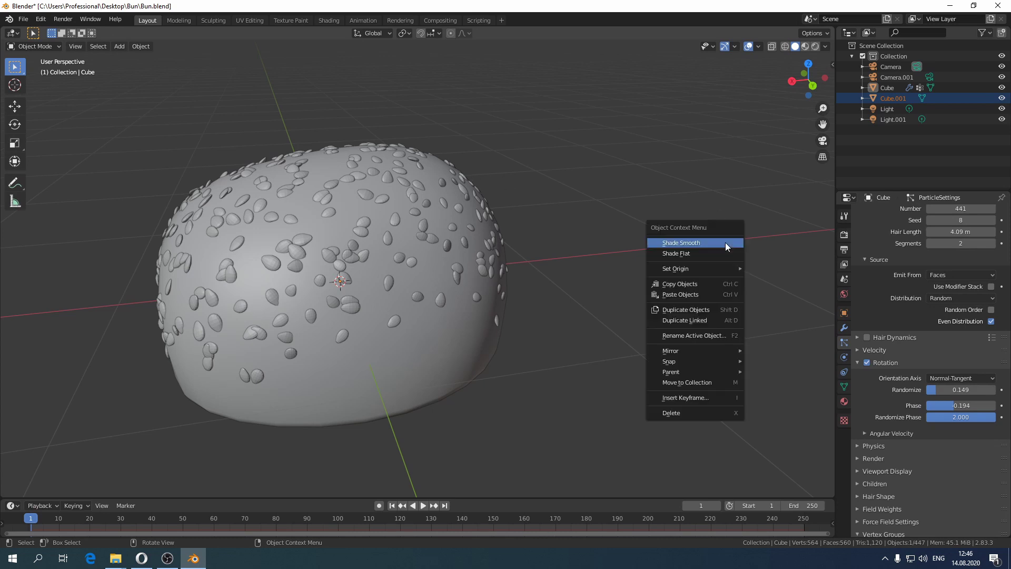
{"action": "left_click", "coordinate": [709, 242]}
{"action": "scroll", "coordinate": [338, 234], "scroll_direction": "up", "scroll_amount": 5}
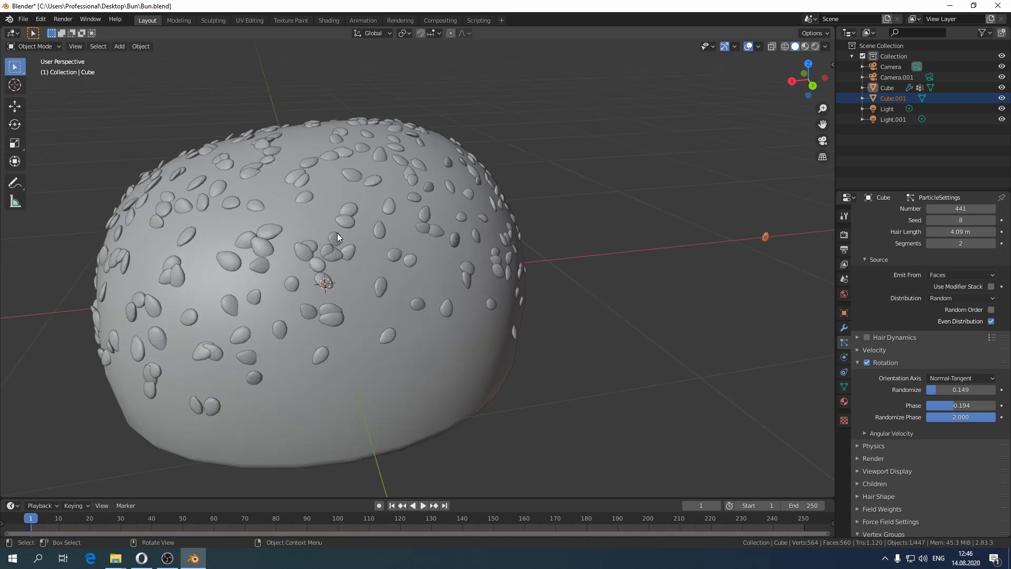
{"action": "scroll", "coordinate": [340, 233], "scroll_direction": "down", "scroll_amount": 7}
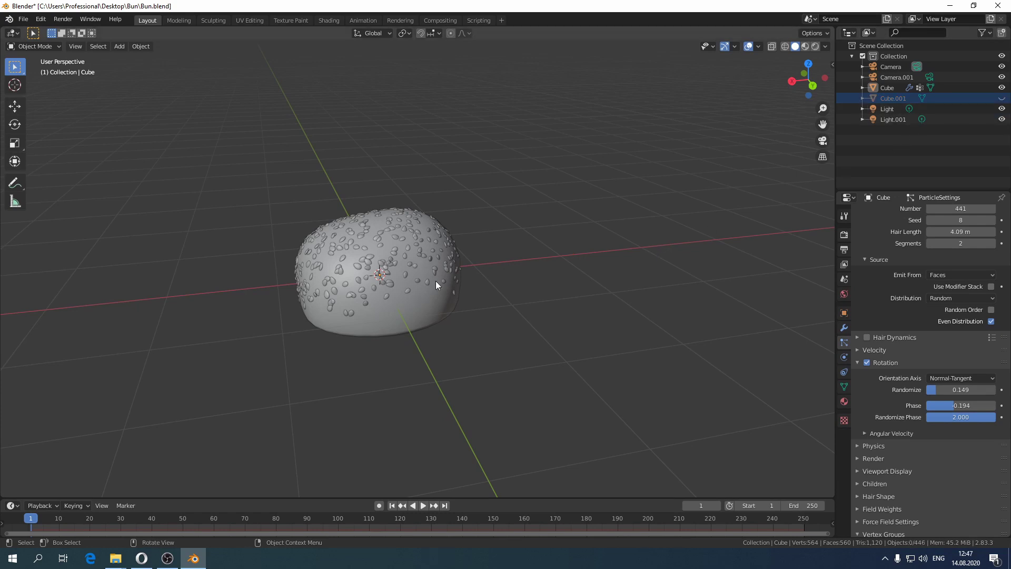
Step: Select the seeded bun and, in the Shading workspace, give it a new material with an orange base color
{"action": "middle_click_drag", "start_coordinate": [435, 285], "coordinate": [475, 280]}
{"action": "left_click_drag", "start_coordinate": [168, 132], "coordinate": [642, 401]}
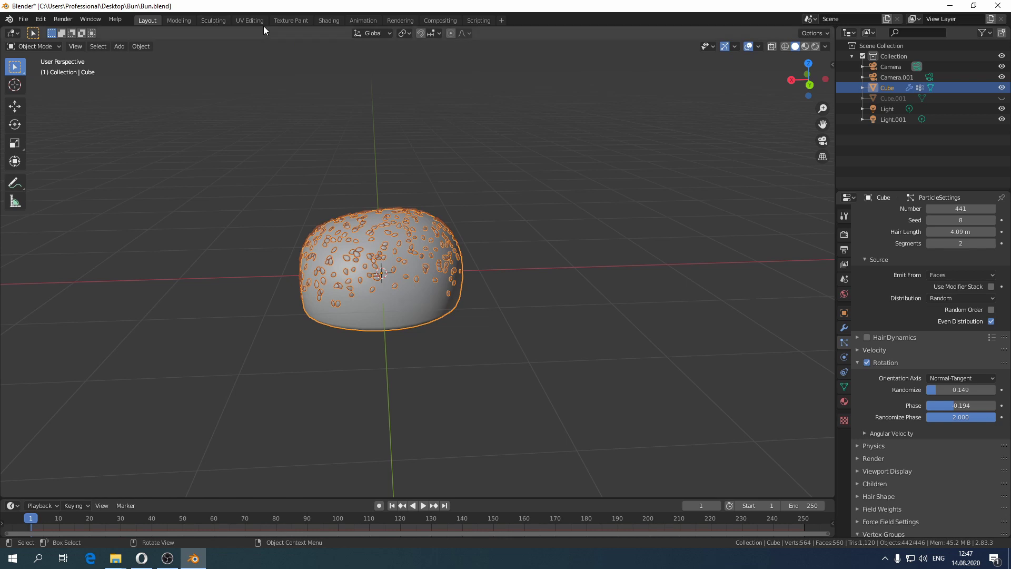
{"action": "left_click", "coordinate": [327, 20]}
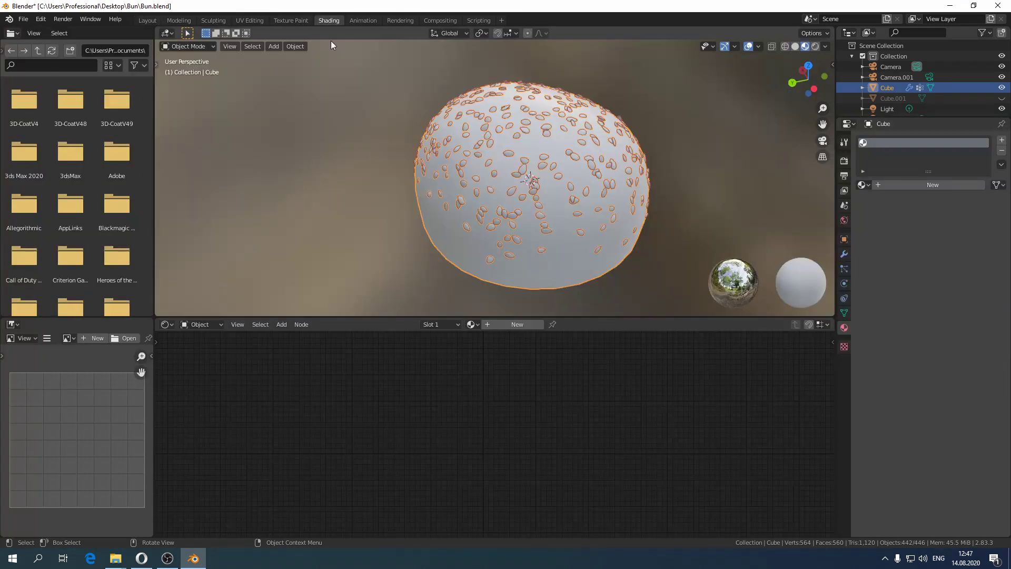
{"action": "left_click", "coordinate": [693, 236]}
{"action": "left_click", "coordinate": [571, 250]}
{"action": "left_click", "coordinate": [934, 184]}
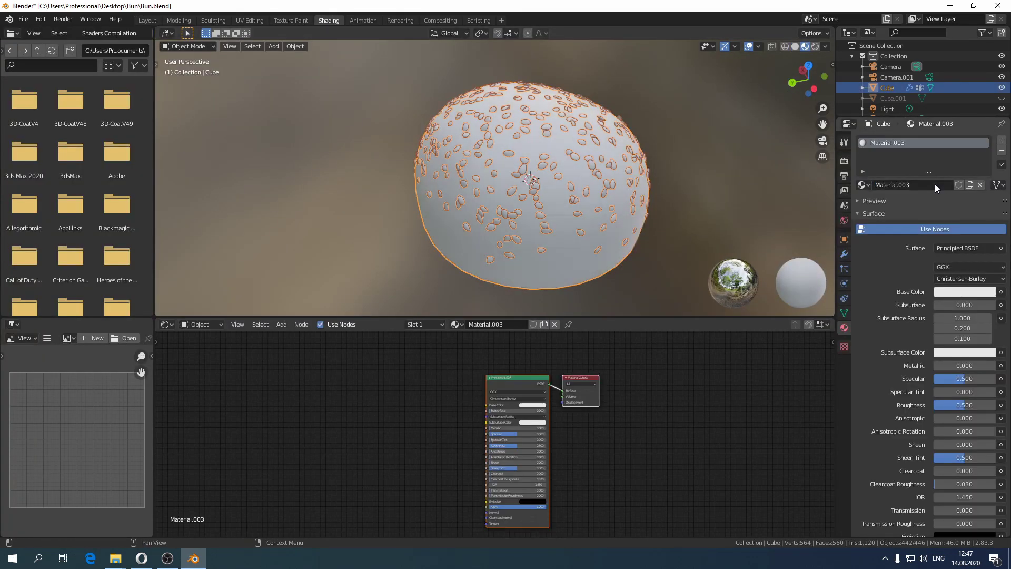
{"action": "left_click", "coordinate": [957, 289]}
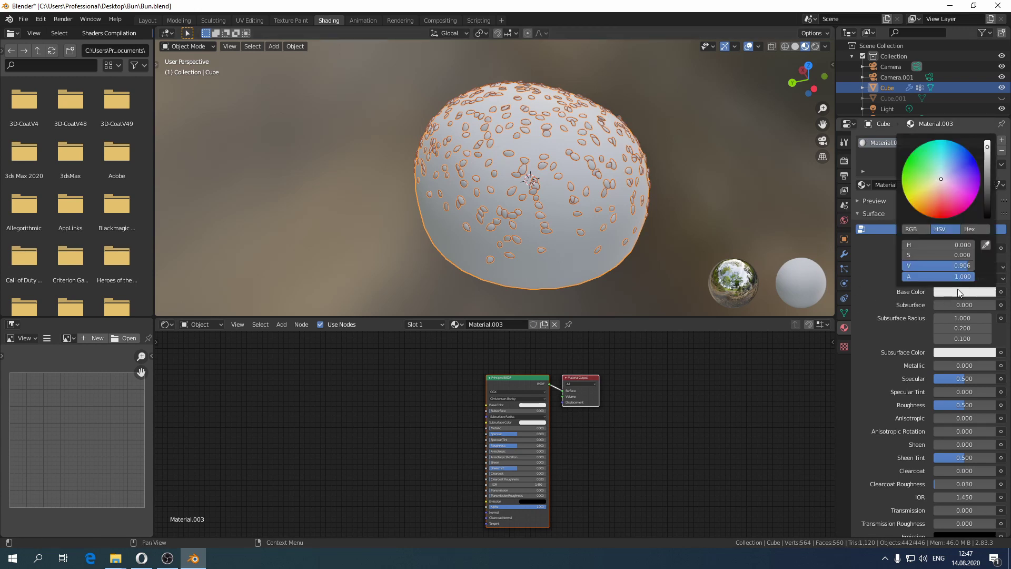
{"action": "left_click", "coordinate": [931, 198]}
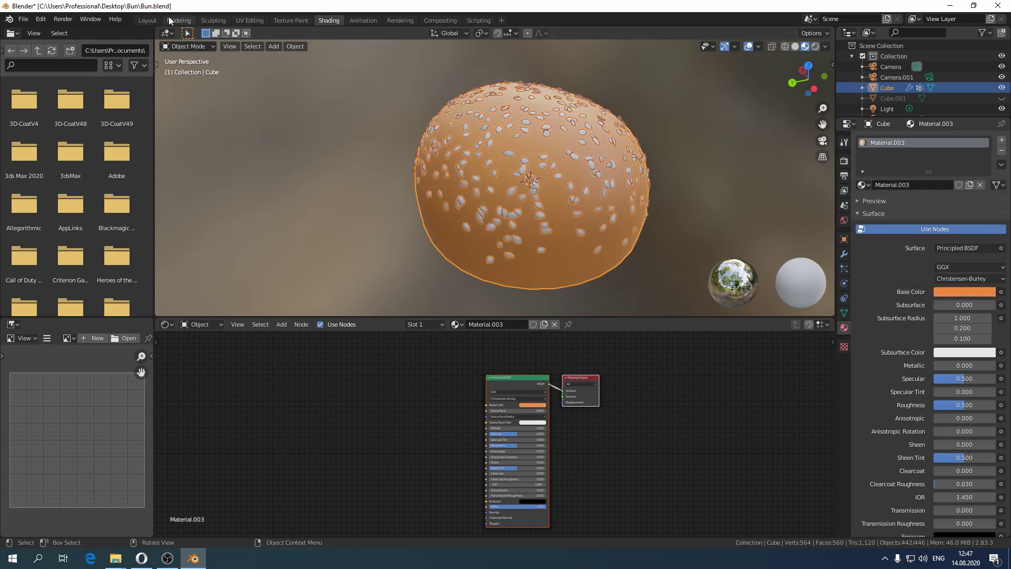
Step: Return to the Layout workspace, select the bun with its seeds and export it as FBX, overwriting Bun.fbx
{"action": "left_click", "coordinate": [148, 20]}
{"action": "mouse_move", "coordinate": [156, 158]}
{"action": "left_mouse_down"}
{"action": "mouse_move", "coordinate": [463, 399]}
{"action": "mouse_move", "coordinate": [545, 429]}
{"action": "left_mouse_up"}
{"action": "left_click", "coordinate": [23, 19]}
{"action": "mouse_move", "coordinate": [65, 172]}
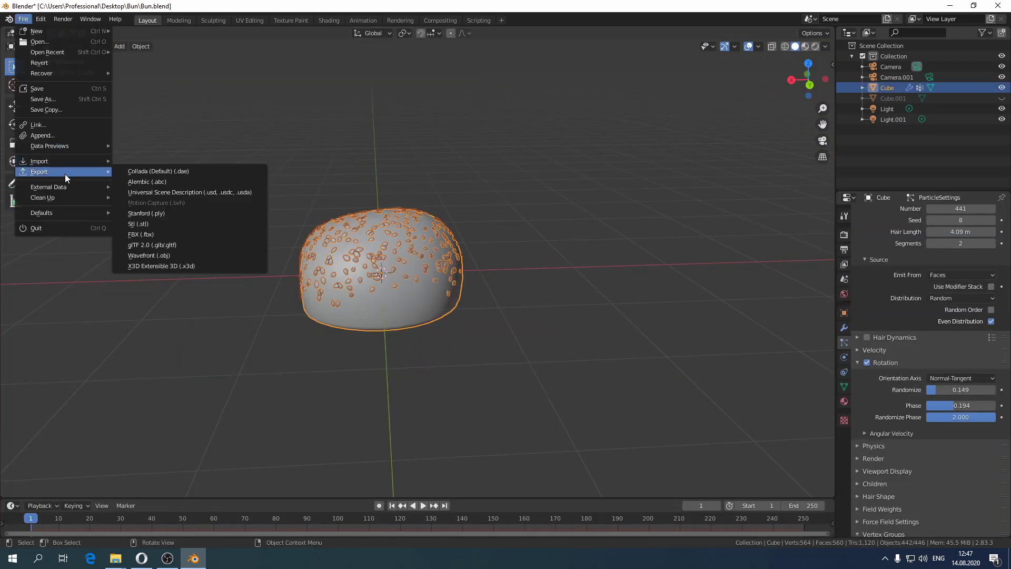
{"action": "left_click", "coordinate": [171, 234]}
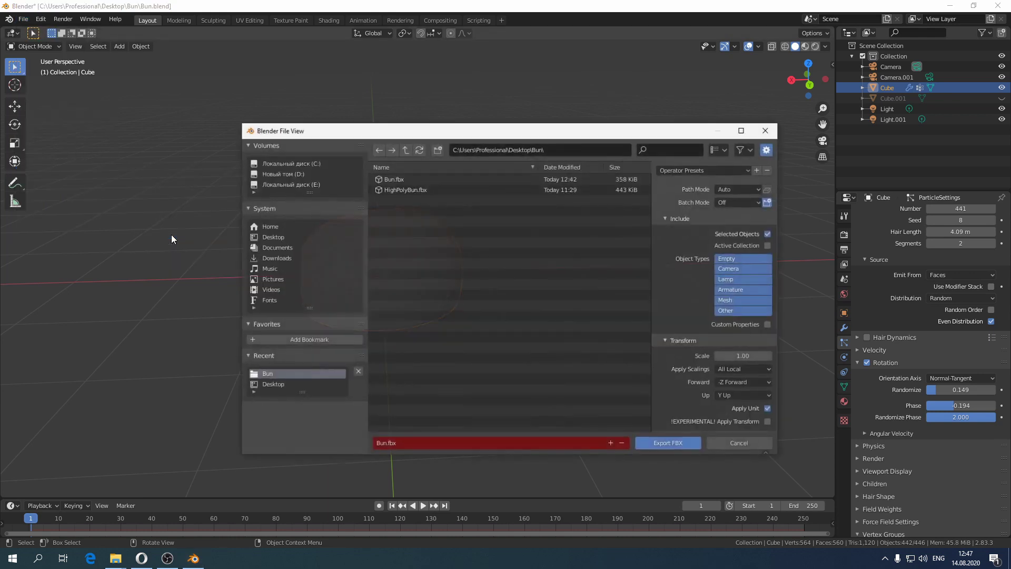
{"action": "left_click", "coordinate": [426, 179]}
{"action": "left_click", "coordinate": [663, 443]}
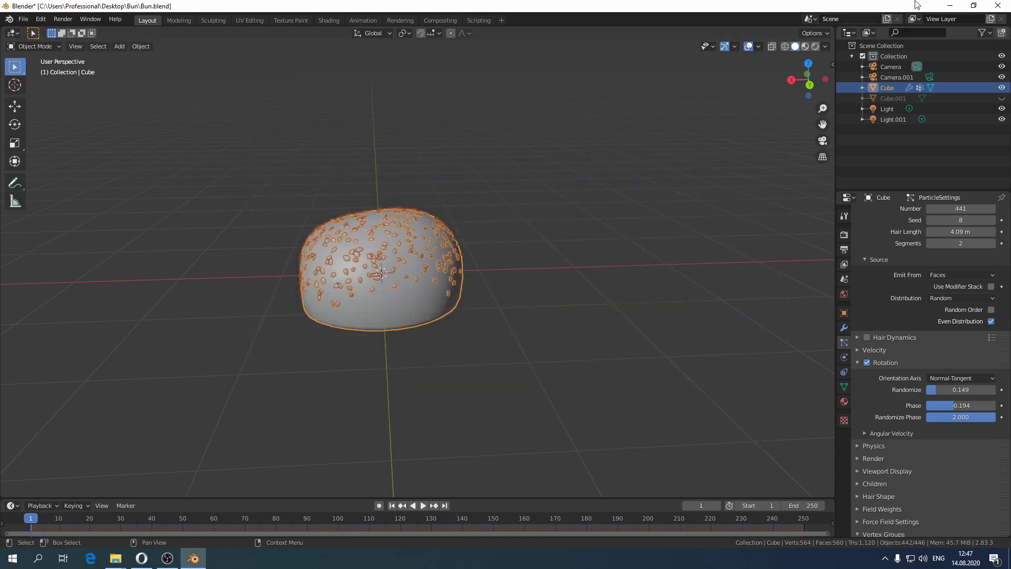